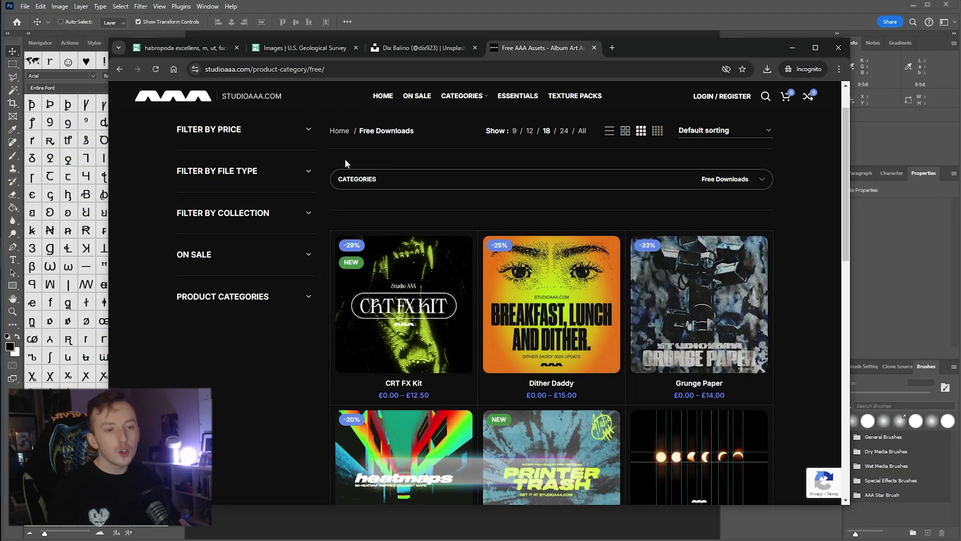
# Step: Browse the Free Downloads product category on studioaaa.com, looking over the available texture and effect packs
pyautogui.scroll(-4, 817, 156)
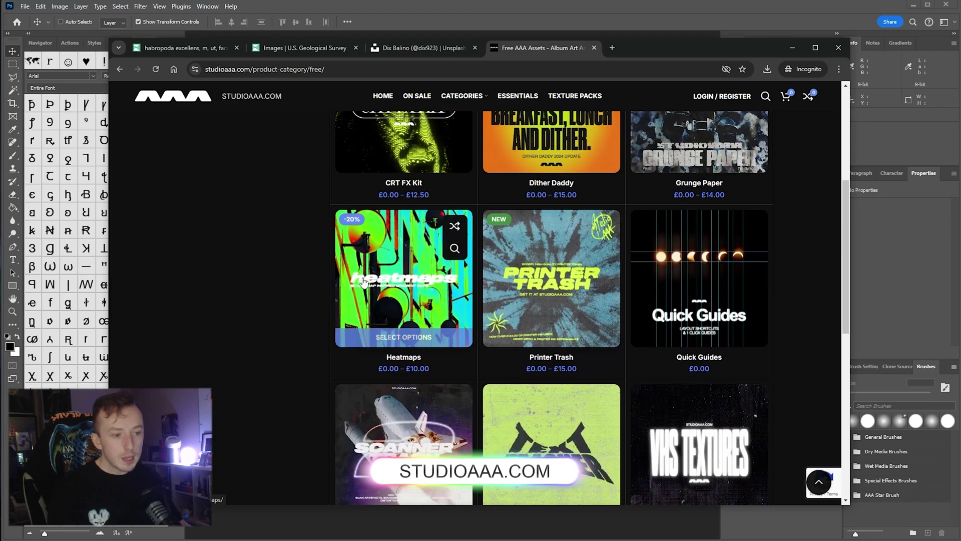
pyautogui.scroll(-1, 812, 257)
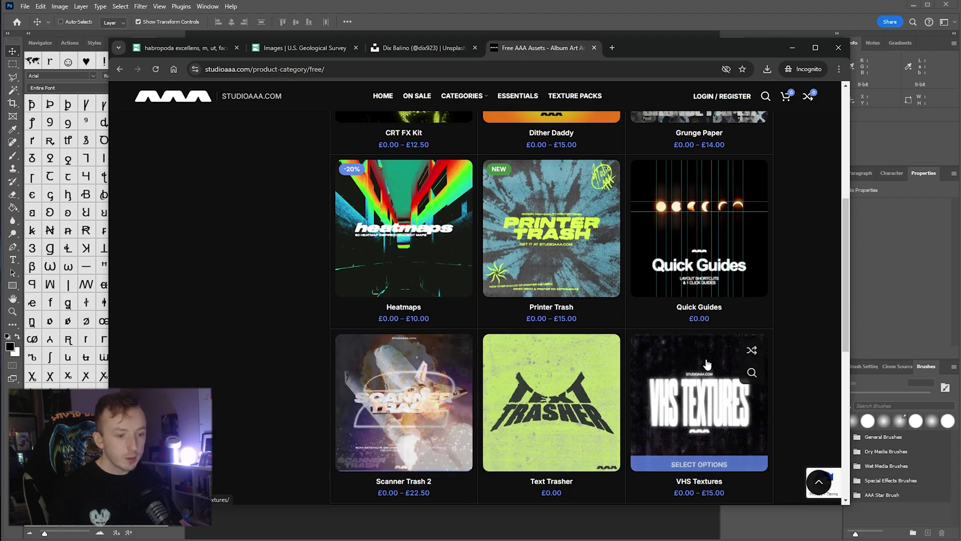
pyautogui.scroll(4, 727, 328)
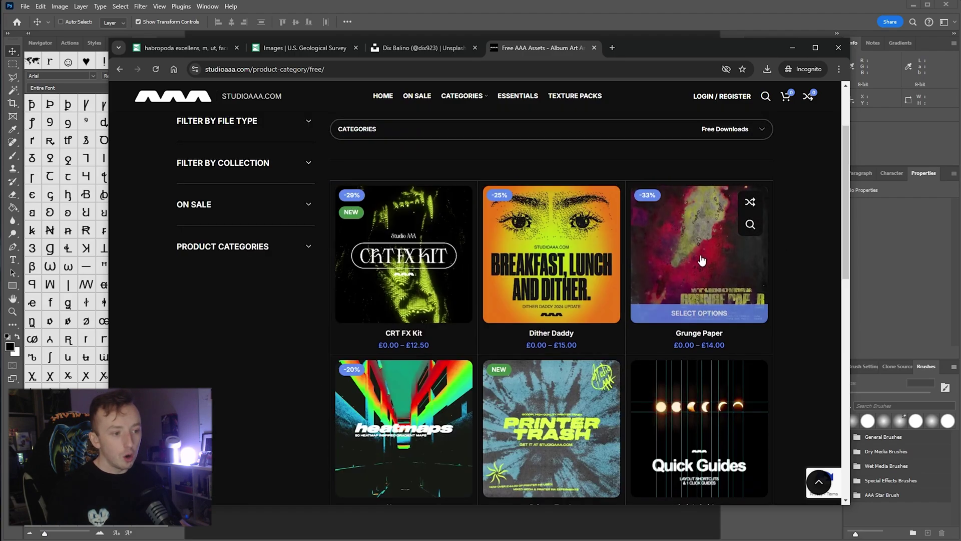
pyautogui.scroll(-4, 225, 368)
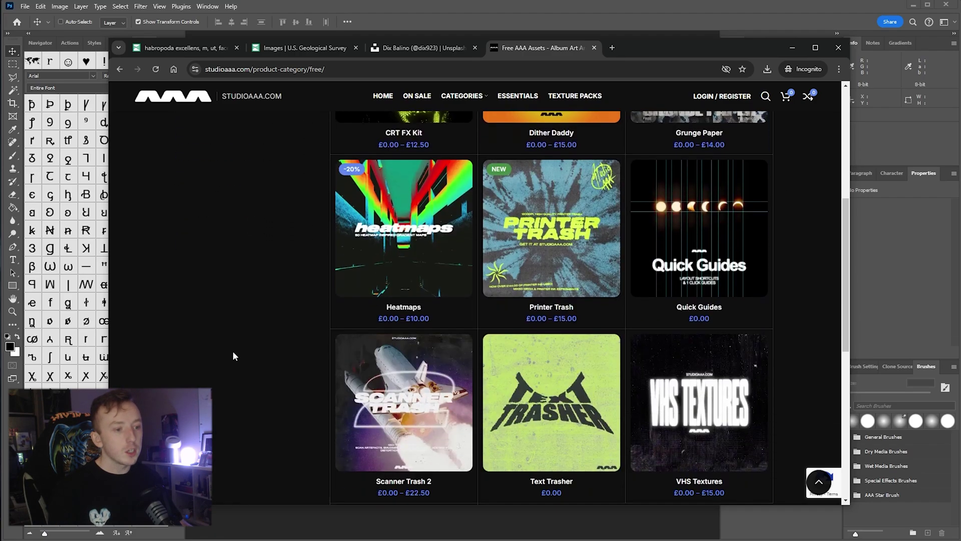
pyautogui.scroll(-2, 476, 356)
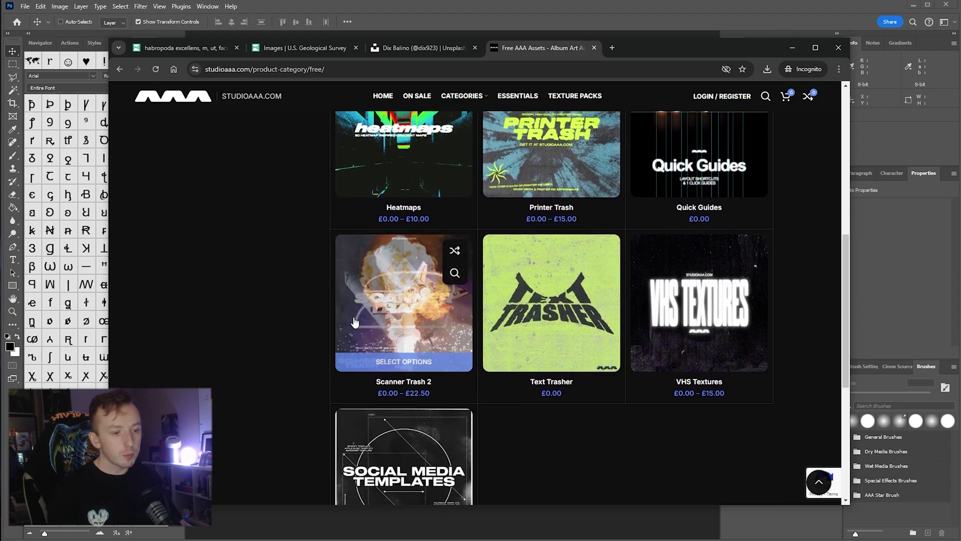
pyautogui.scroll(7, 249, 318)
pyautogui.scroll(-2, 245, 310)
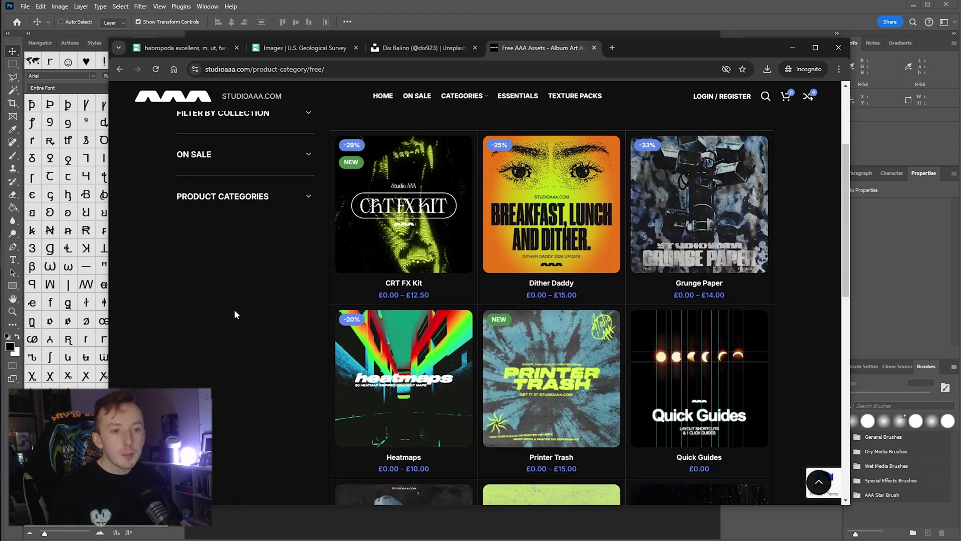
# Step: Switch to the USGS multimedia gallery and look through the first page of its images
pyautogui.click(311, 47)
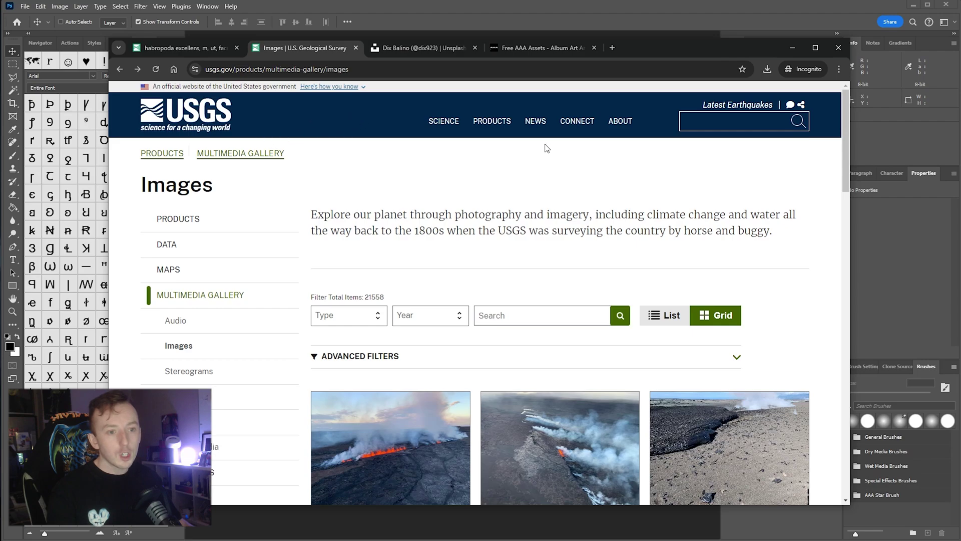
pyautogui.scroll(-10, 706, 176)
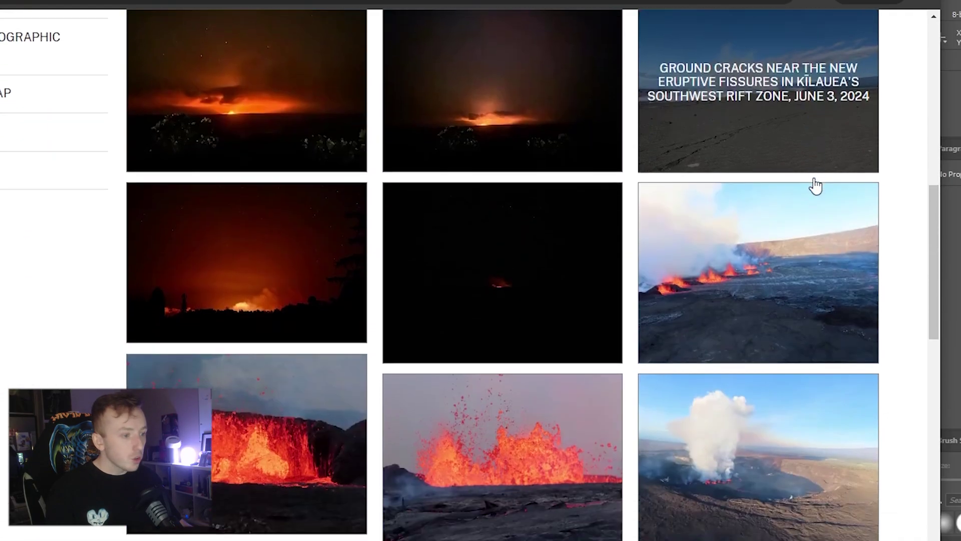
pyautogui.scroll(-9, 616, 184)
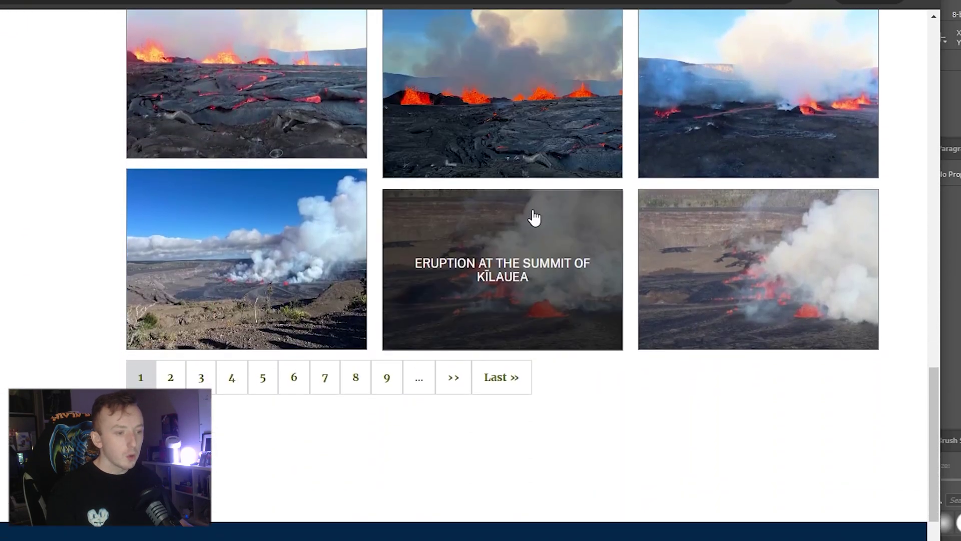
pyautogui.scroll(12, 285, 271)
pyautogui.scroll(10, 363, 281)
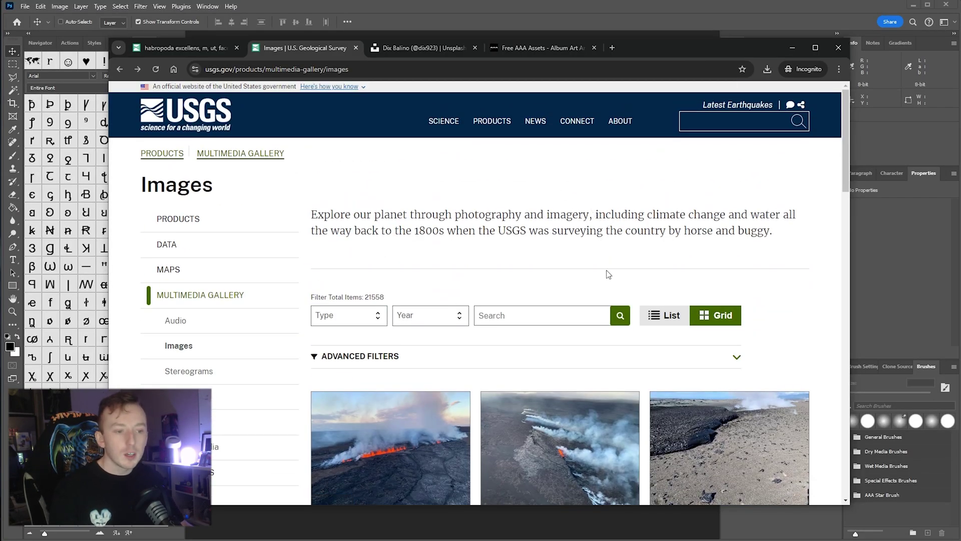
# Step: Search the USGS image gallery for "bug" and open the Cicindella purpurea face photo from the results
pyautogui.scroll(-2, 530, 220)
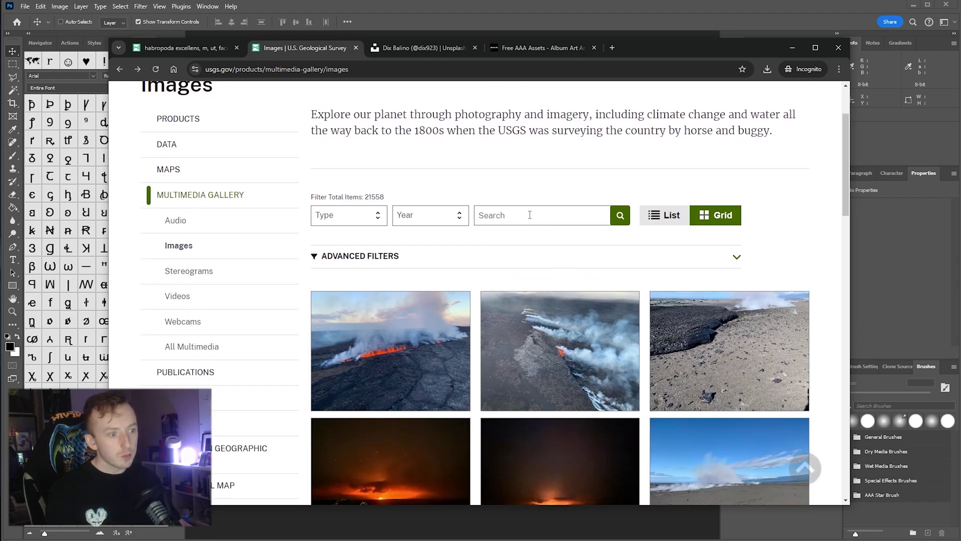
pyautogui.click(529, 215)
pyautogui.write('bug')
pyautogui.press('Return')
pyautogui.scroll(-1, 457, 287)
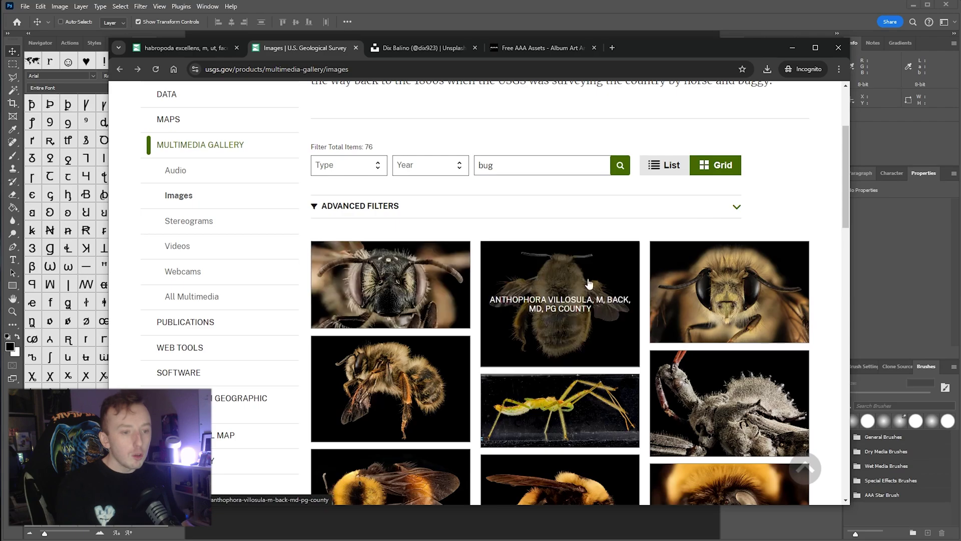
pyautogui.scroll(-4, 606, 235)
pyautogui.scroll(2, 609, 226)
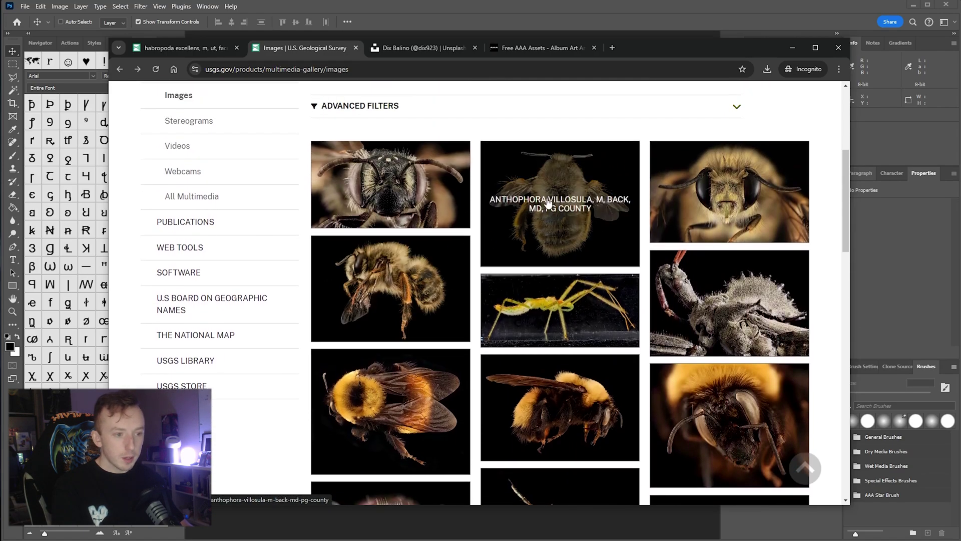
pyautogui.scroll(-5, 506, 216)
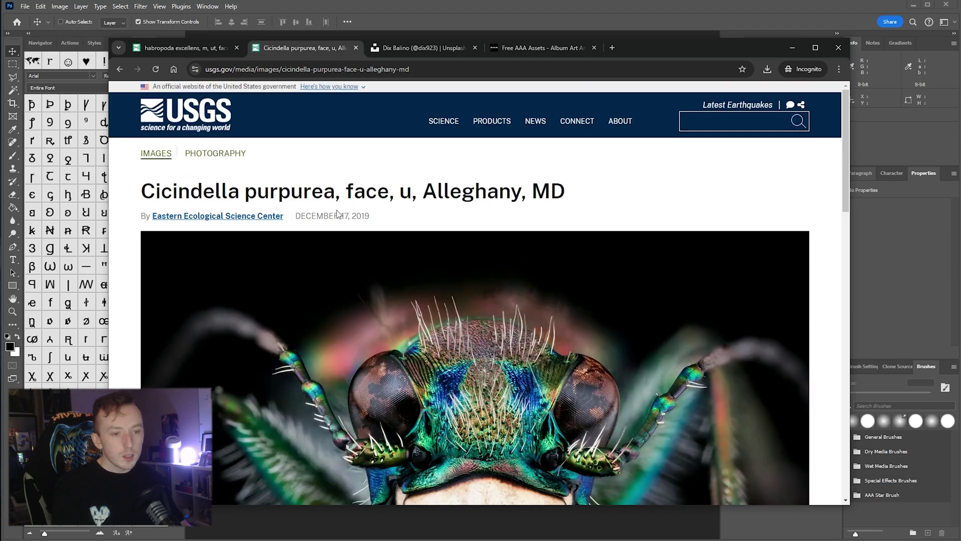
# Step: Examine the beetle photo's page, including its publication date, detailed description, camera information and Sources/Usage terms
pyautogui.moveTo(302, 214); pyautogui.dragTo(353, 216)
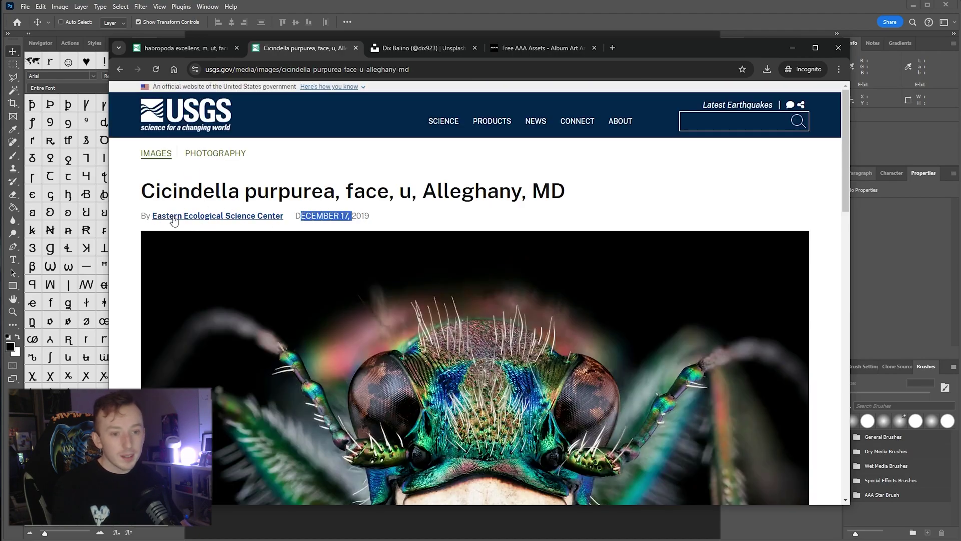
pyautogui.scroll(-10, 320, 204)
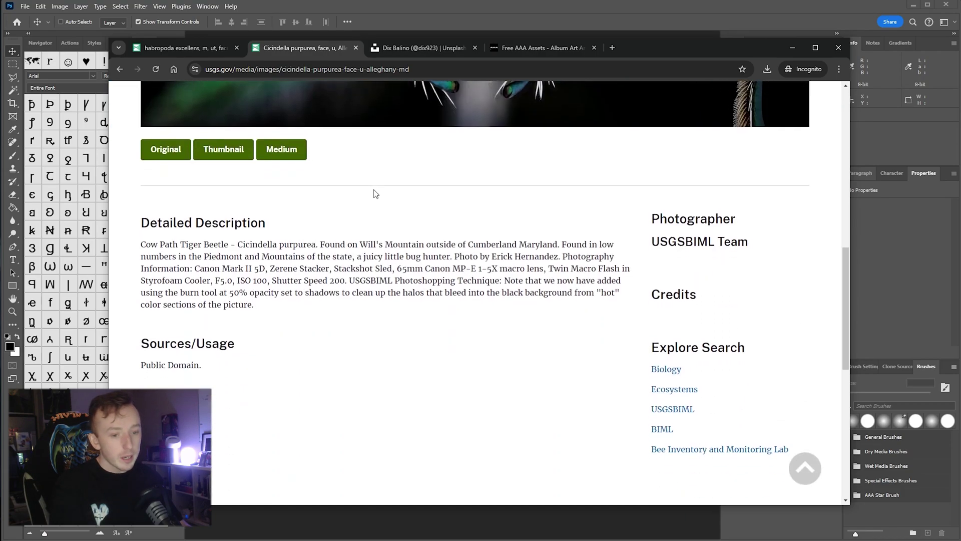
pyautogui.moveTo(141, 193); pyautogui.dragTo(219, 195)
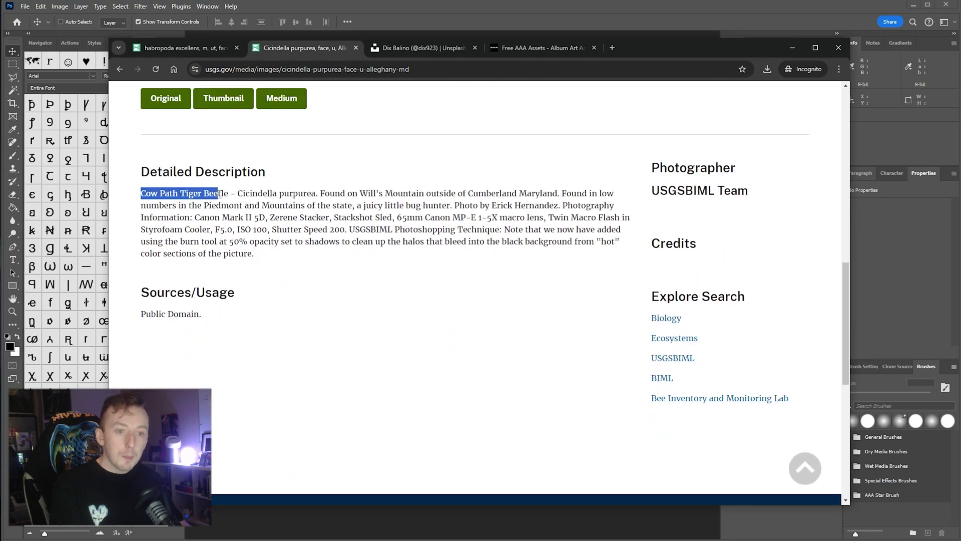
pyautogui.click(261, 238)
pyautogui.moveTo(142, 312); pyautogui.dragTo(203, 315)
pyautogui.click(275, 219)
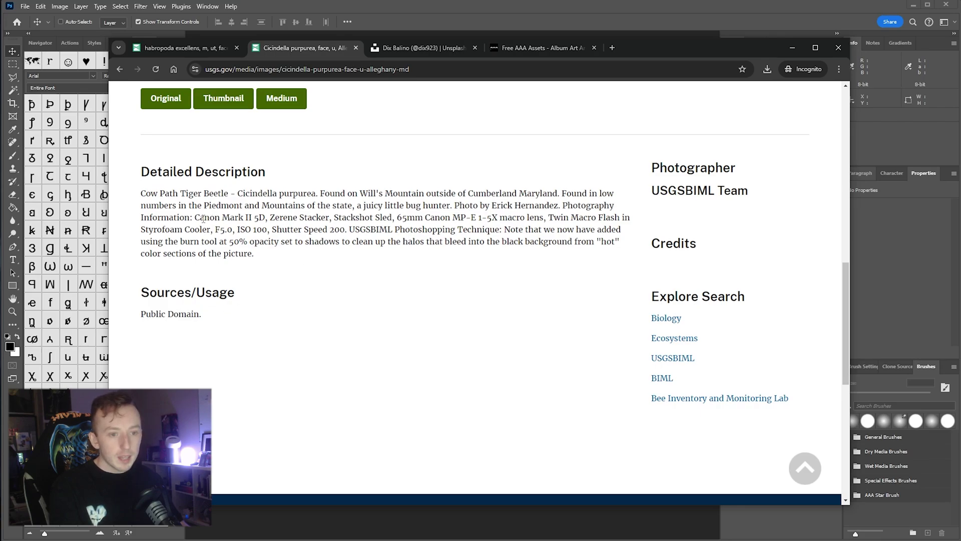
pyautogui.moveTo(194, 219); pyautogui.dragTo(598, 223)
pyautogui.click(564, 226)
pyautogui.moveTo(206, 205); pyautogui.dragTo(433, 205)
pyautogui.click(494, 205)
pyautogui.scroll(8, 502, 220)
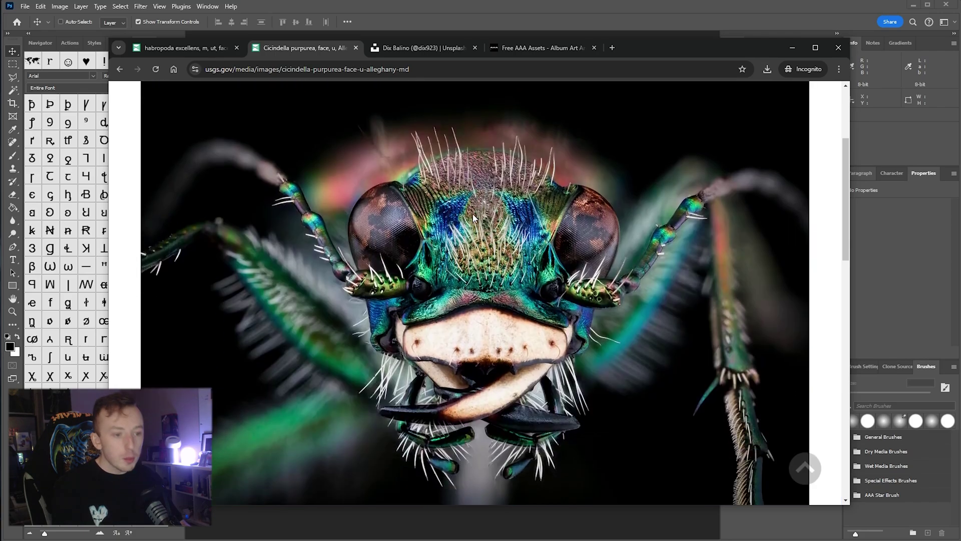
pyautogui.scroll(-9, 532, 193)
pyautogui.scroll(2, 431, 259)
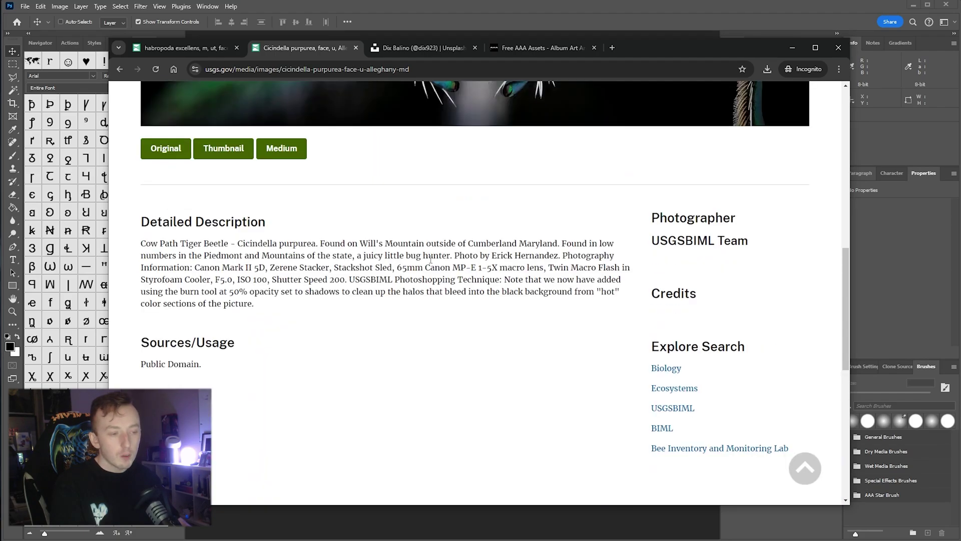
# Step: Go to the insect photographer's Unsplash profile and download the blue and black insect face portrait
pyautogui.hotkey('ctrl', 'Tab')
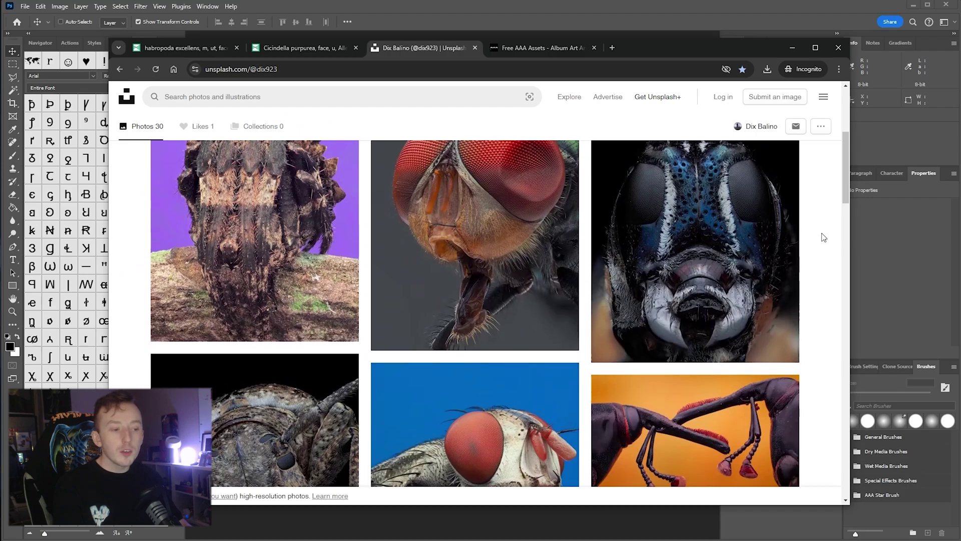
pyautogui.scroll(1, 824, 237)
pyautogui.scroll(3, 824, 237)
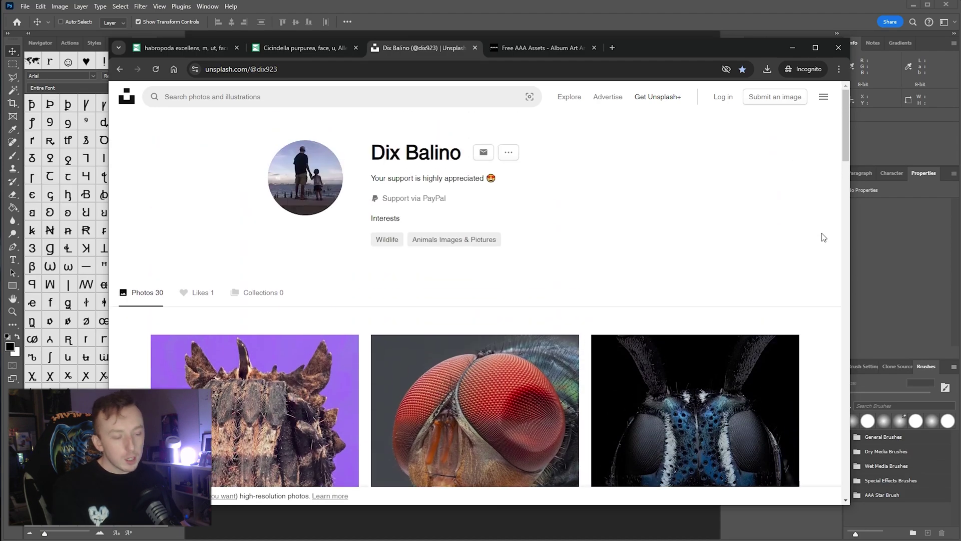
pyautogui.moveTo(376, 156); pyautogui.dragTo(460, 160)
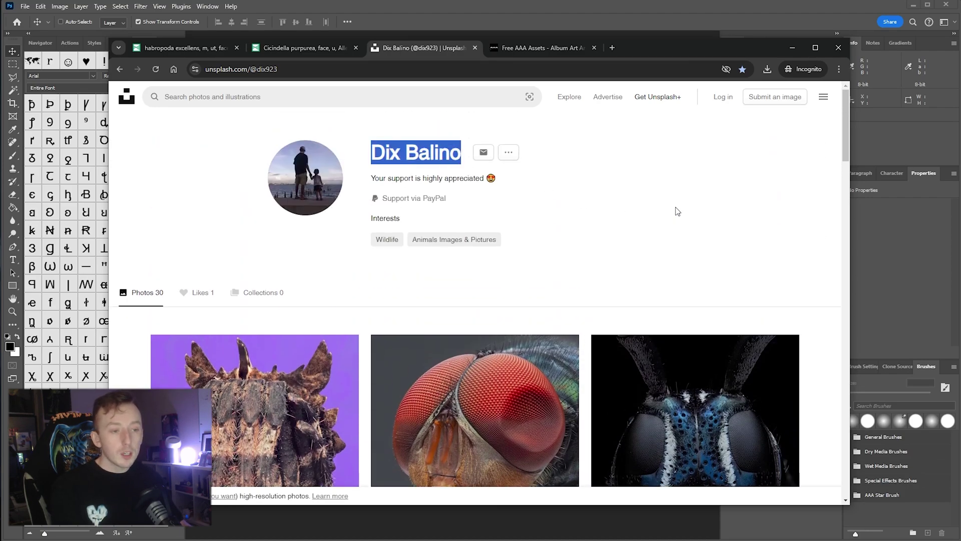
pyautogui.scroll(-4, 807, 186)
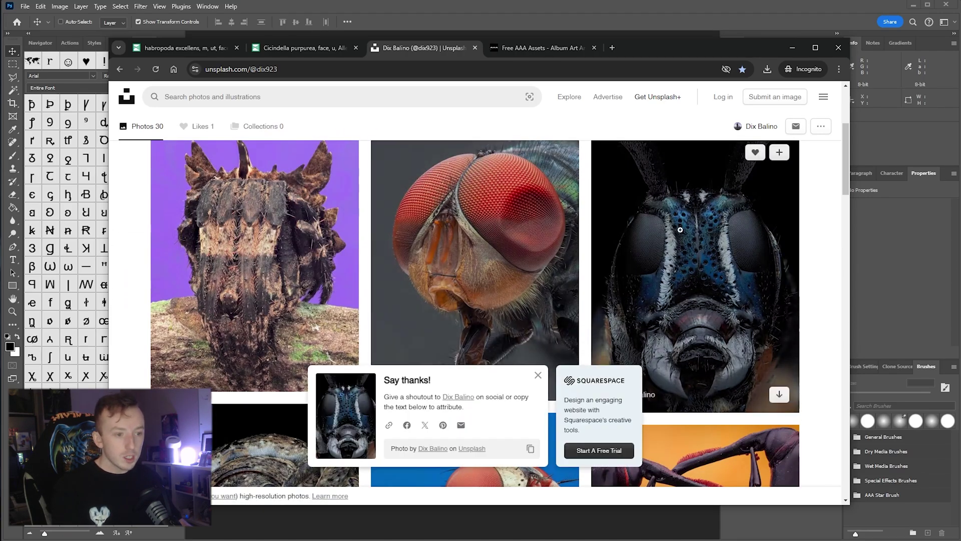
# Step: Review the Habropoda excellens photo page on USGS and return to the Unsplash photographer's profile
pyautogui.click(169, 48)
pyautogui.scroll(10, 518, 309)
pyautogui.click(421, 48)
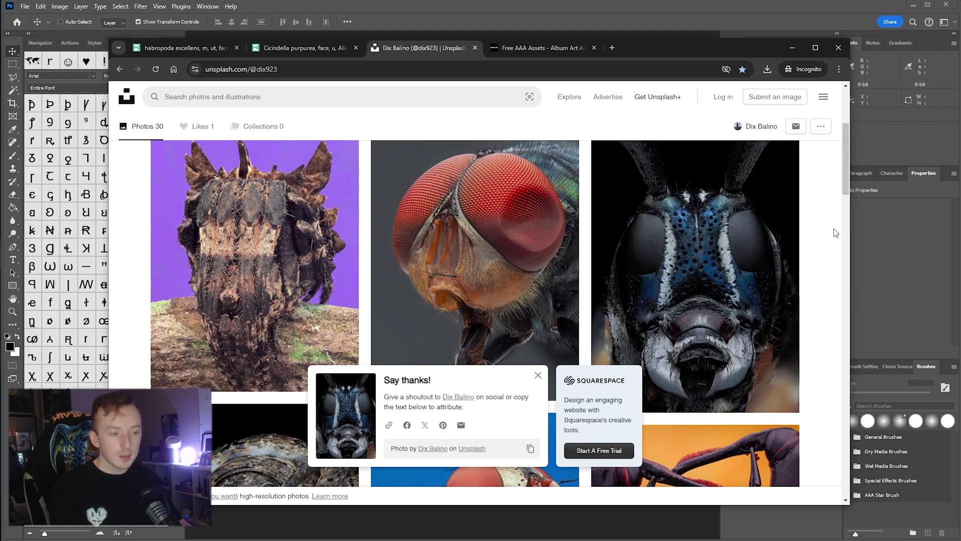
pyautogui.scroll(1, 828, 246)
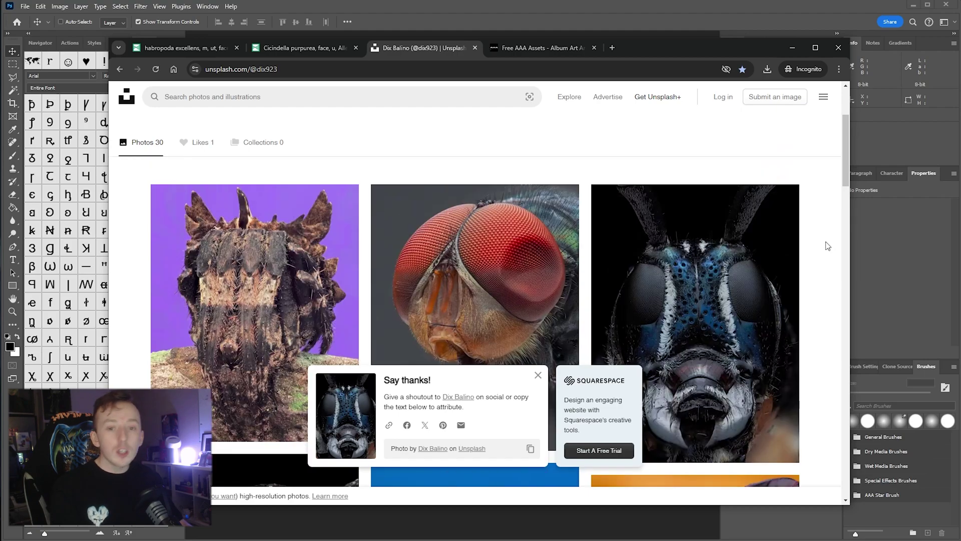
# Step: In Photoshop, create a 2160 x 2700 pixel document at 300 pixels/inch in RGB Color, 8 bit, with a black background
pyautogui.click(791, 53)
pyautogui.click(25, 6)
pyautogui.click(30, 15)
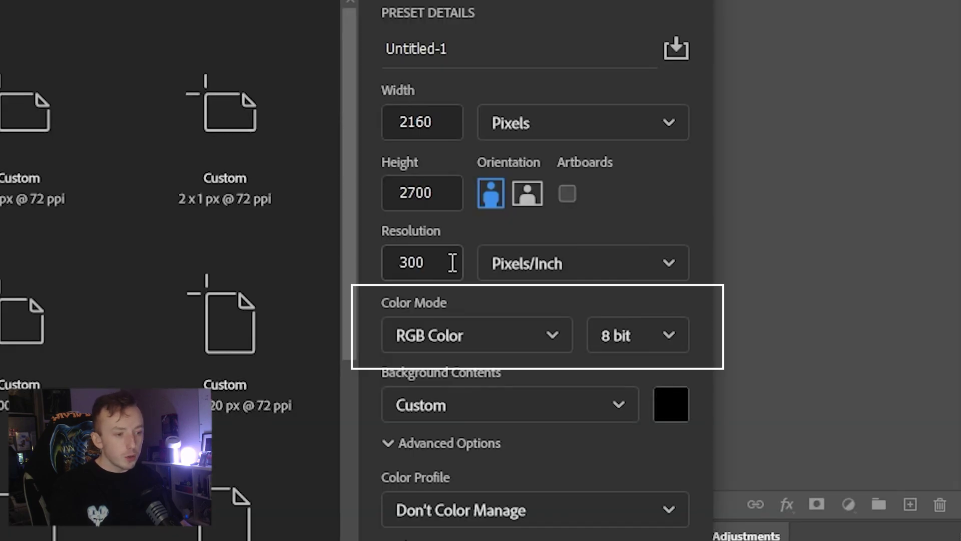
pyautogui.click(452, 262)
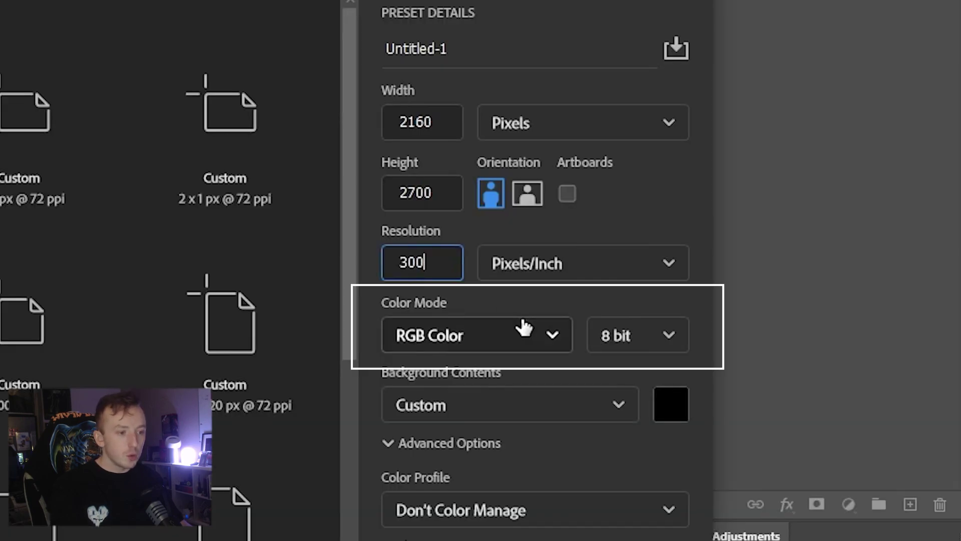
pyautogui.click(524, 338)
pyautogui.click(470, 450)
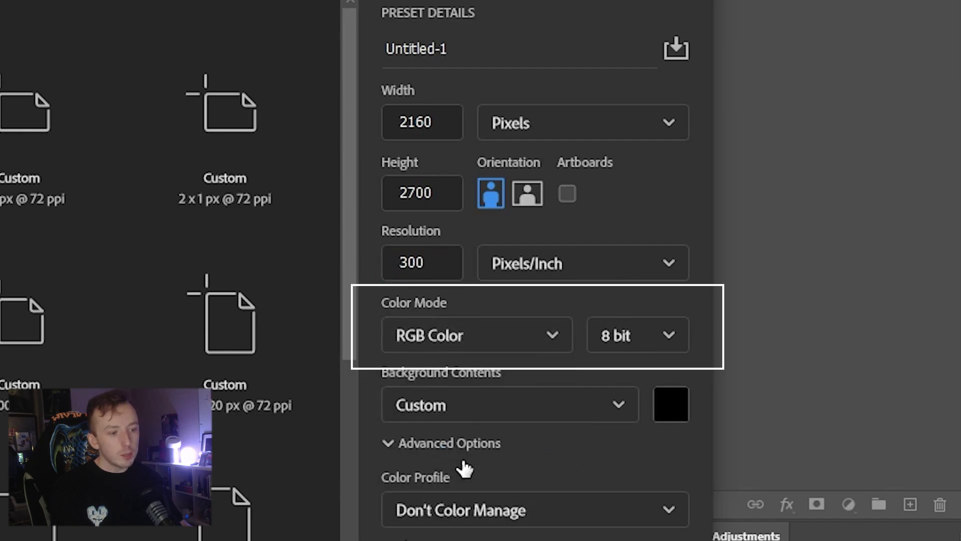
pyautogui.click(628, 336)
pyautogui.click(630, 381)
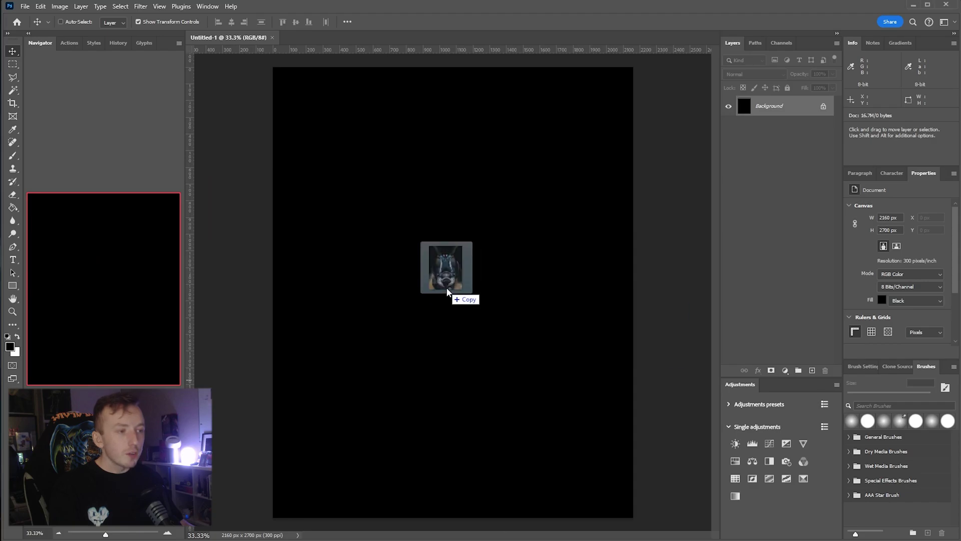
# Step: Place the downloaded insect face photo on the black canvas as an embedded smart object spanning the full canvas width
pyautogui.moveTo(450, 290); pyautogui.dragTo(464, 259)
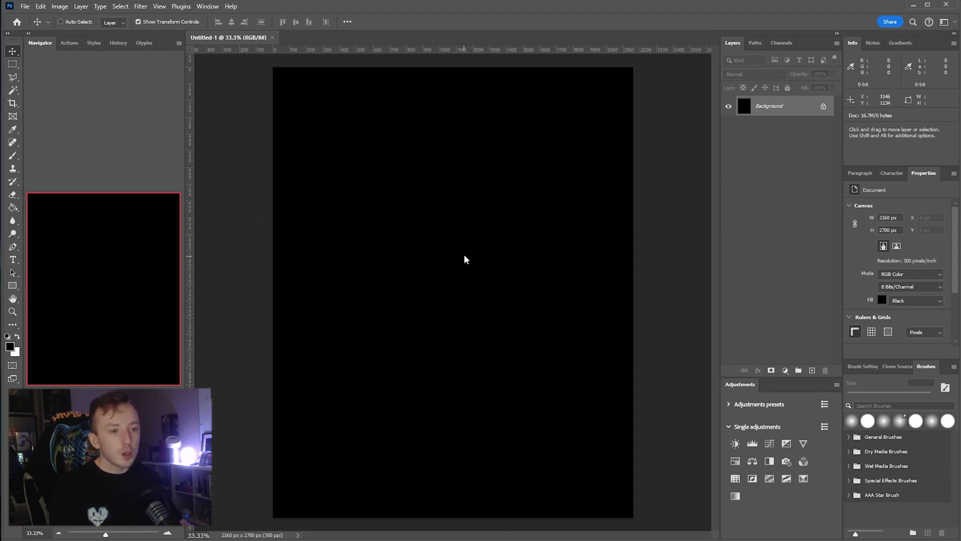
pyautogui.moveTo(622, 299); pyautogui.dragTo(637, 299)
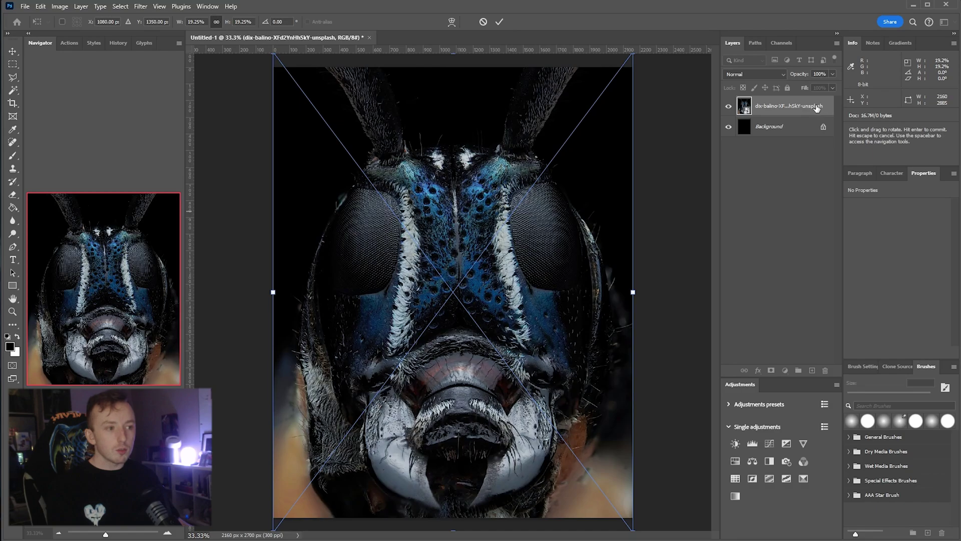
pyautogui.press('Return')
pyautogui.moveTo(537, 227); pyautogui.dragTo(535, 165)
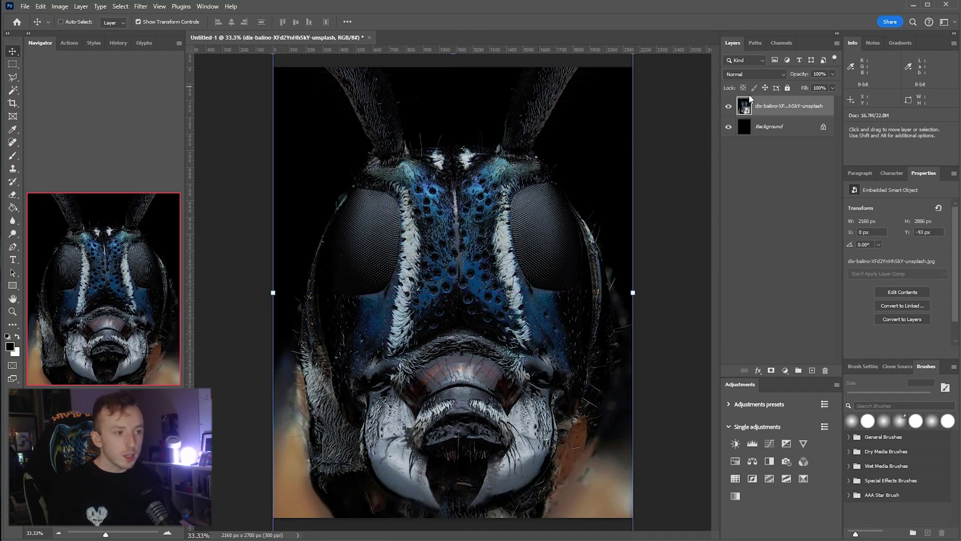
pyautogui.click(208, 6)
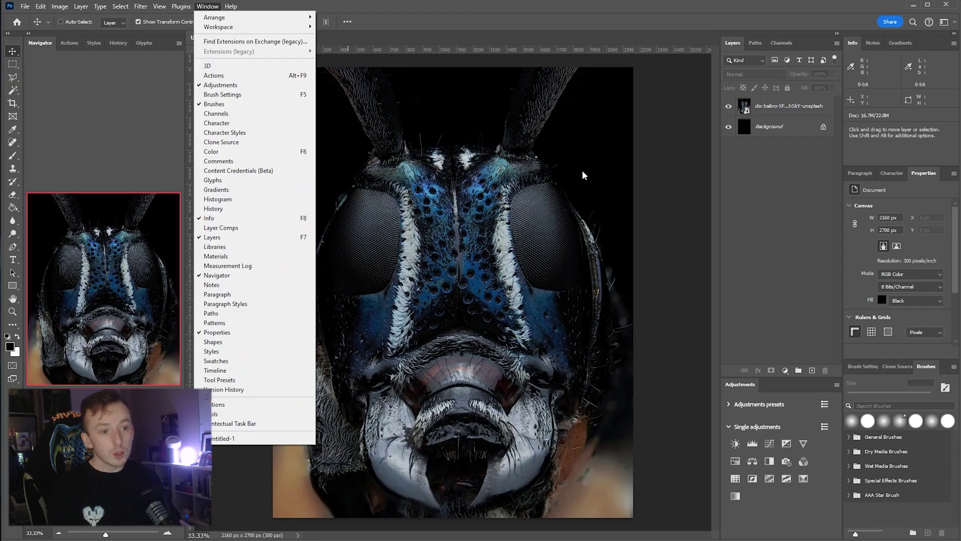
pyautogui.click(582, 175)
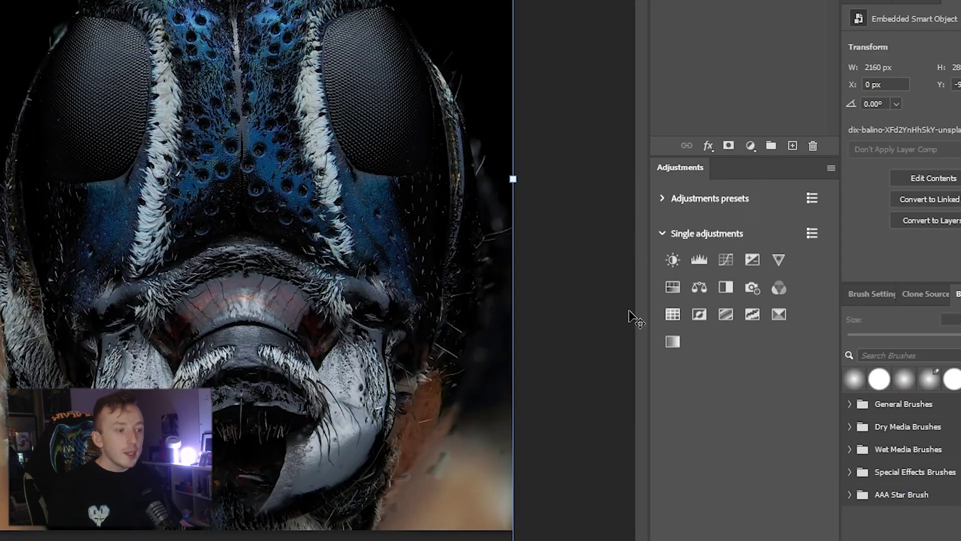
# Step: Add a Levels layer and a Gradient Map above the insect photo, using the heatmap preset running from black through blue, red and green to cyan
pyautogui.click(701, 261)
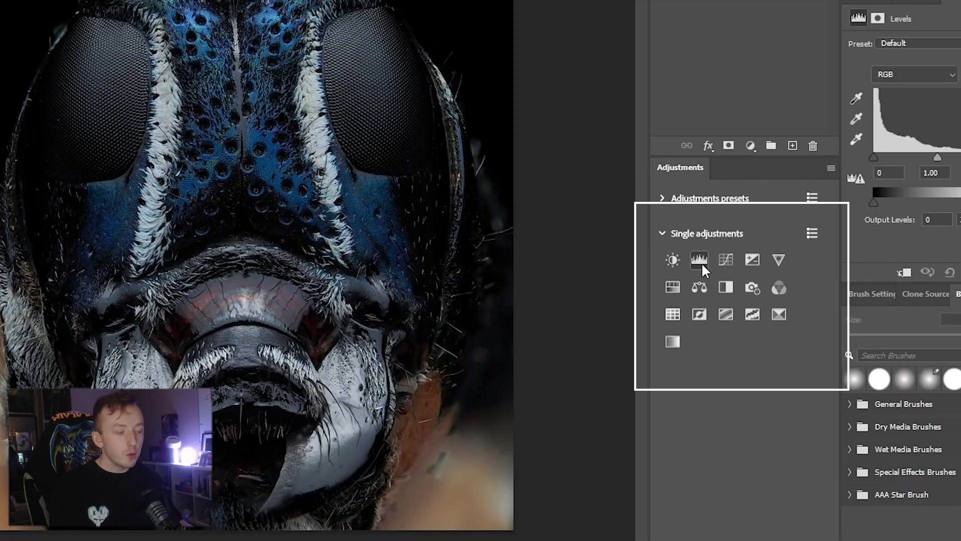
pyautogui.click(672, 342)
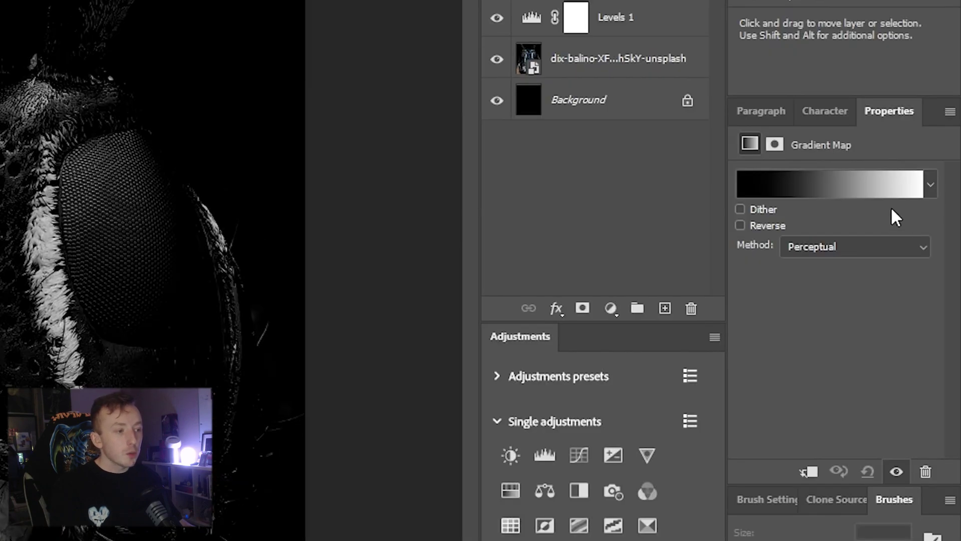
pyautogui.click(818, 191)
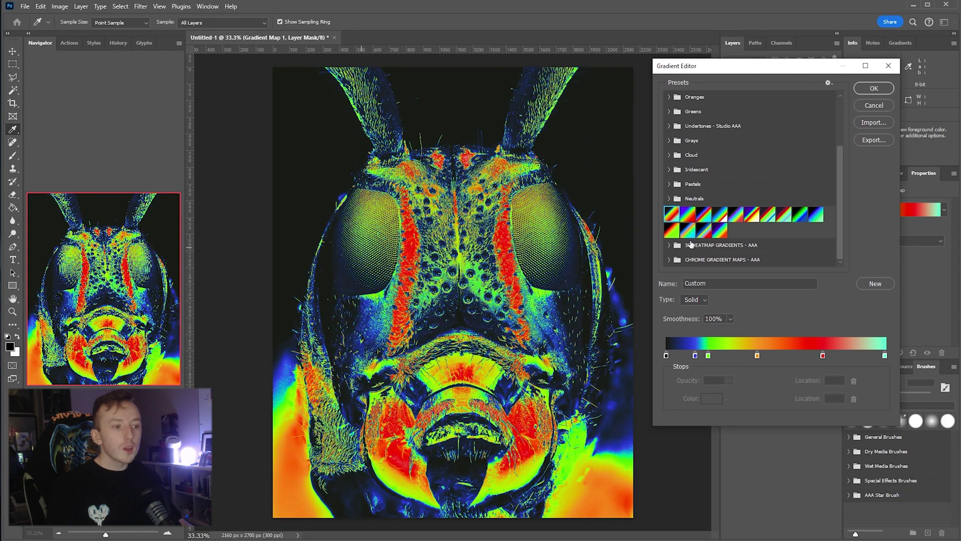
pyautogui.click(688, 214)
pyautogui.click(704, 214)
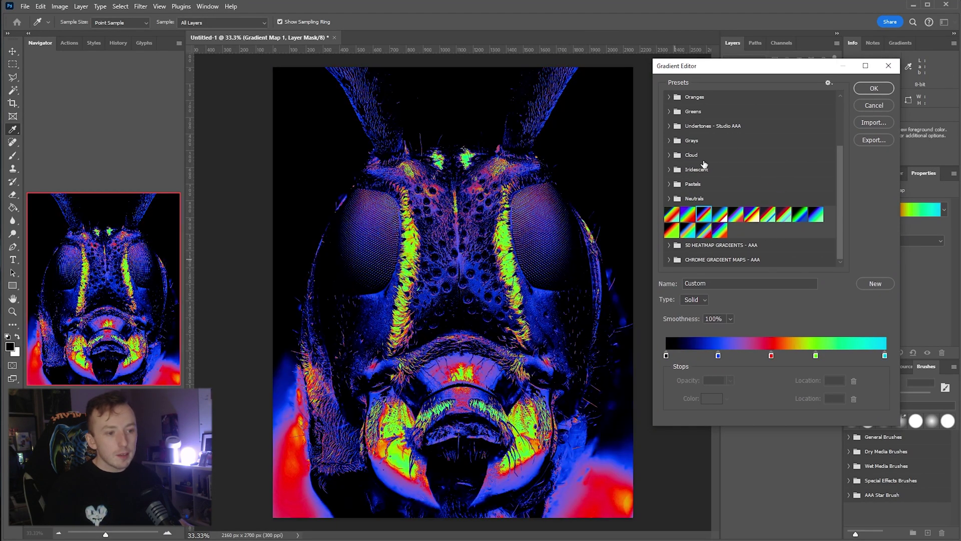
pyautogui.click(883, 89)
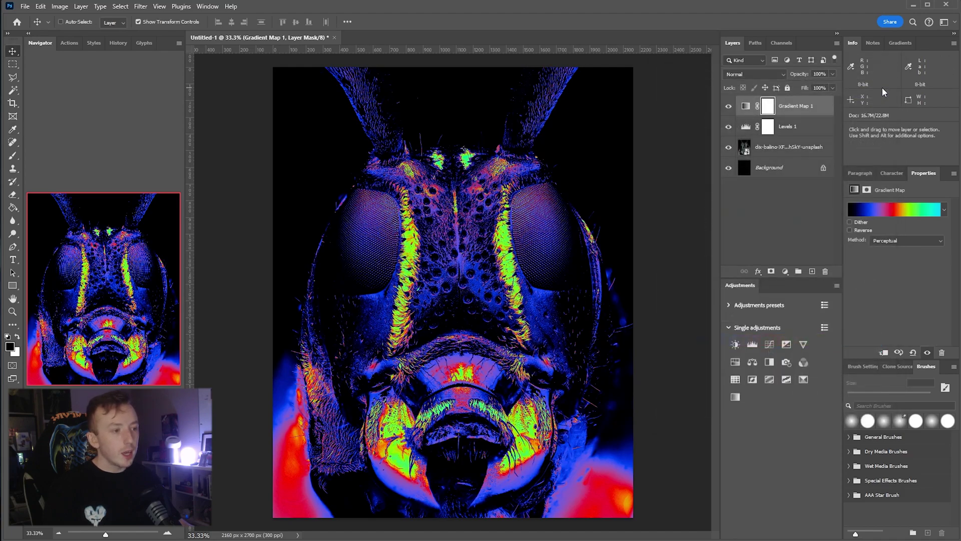
# Step: Replace the Levels layer with a Curves adjustment beneath the Gradient Map and raise the curve to brighten the insect
pyautogui.click(746, 128)
pyautogui.moveTo(865, 278); pyautogui.dragTo(877, 279)
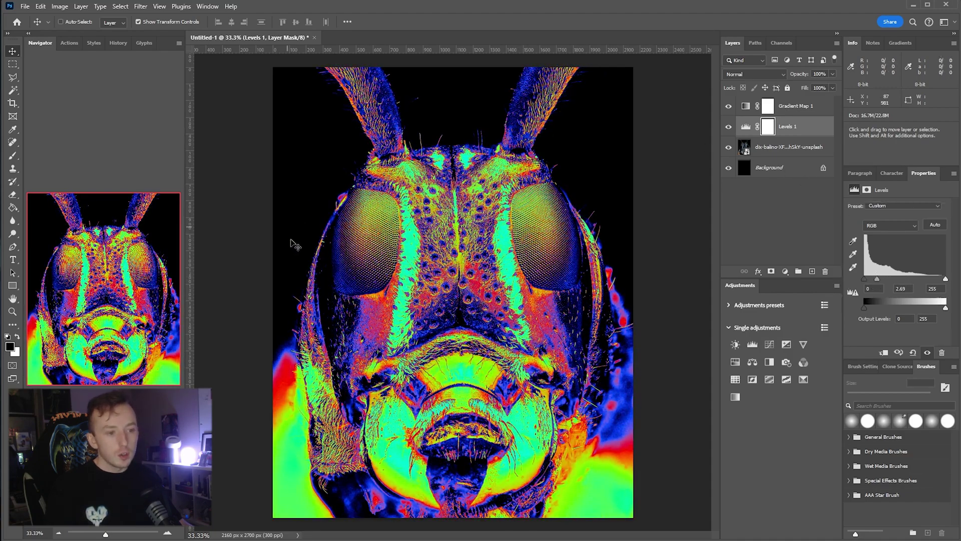
pyautogui.moveTo(945, 279)
pyautogui.mouseDown()
pyautogui.moveTo(877, 279)
pyautogui.moveTo(945, 279)
pyautogui.mouseUp()
pyautogui.moveTo(885, 279); pyautogui.dragTo(897, 279)
pyautogui.moveTo(788, 126); pyautogui.dragTo(825, 271)
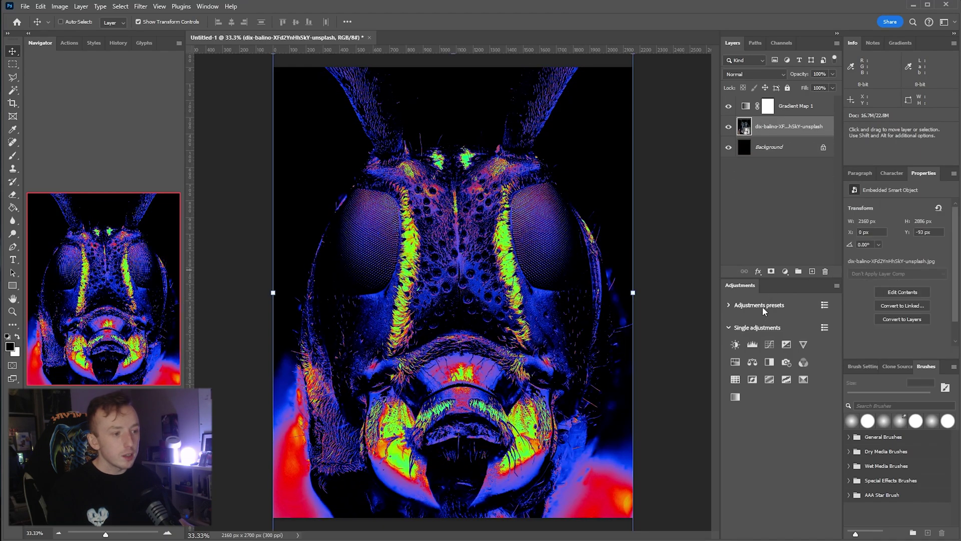
pyautogui.click(769, 343)
pyautogui.moveTo(890, 283); pyautogui.dragTo(890, 265)
# Step: Add a vertical gradient-filled bar, about 42 x 726 px, near the canvas's lower left edge, with its layer beneath the Gradient Map
pyautogui.click(14, 285)
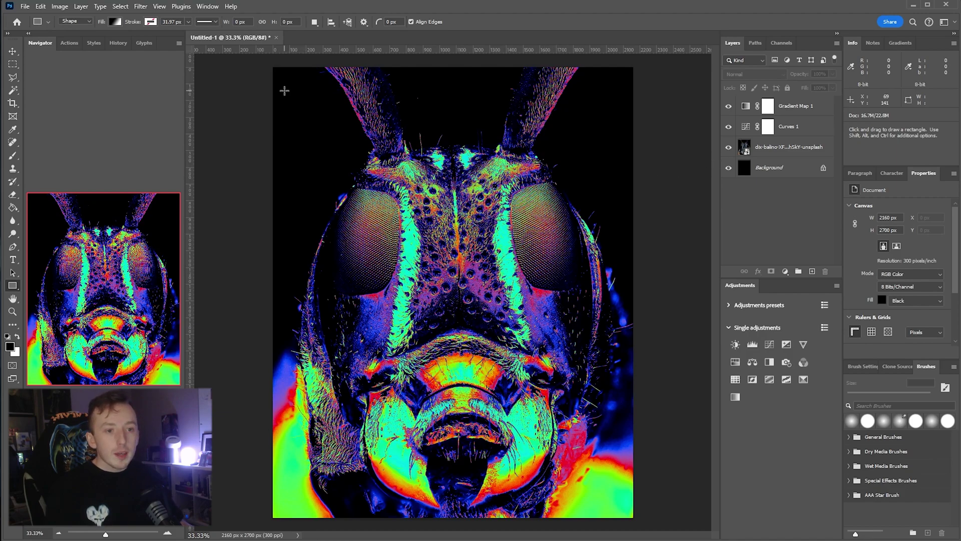
pyautogui.moveTo(284, 89); pyautogui.dragTo(301, 209)
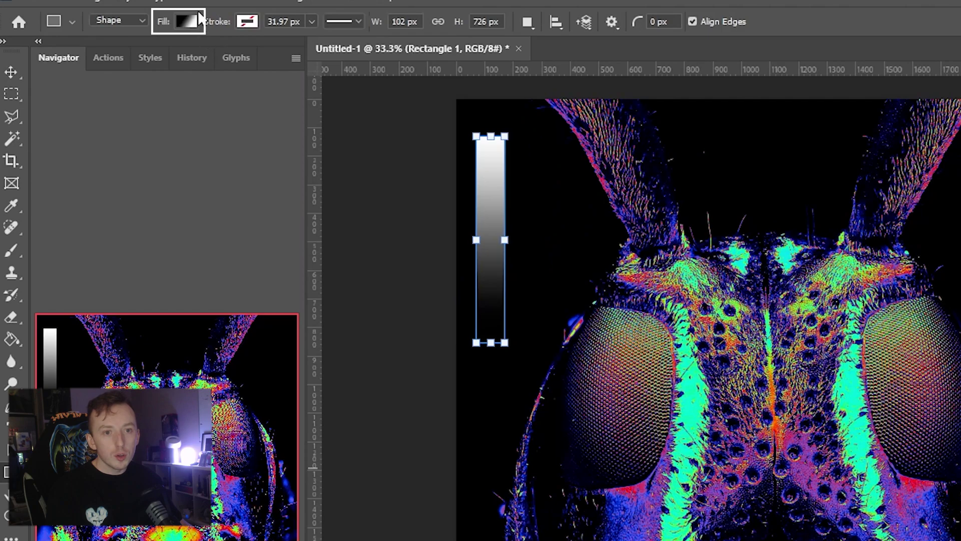
pyautogui.click(186, 22)
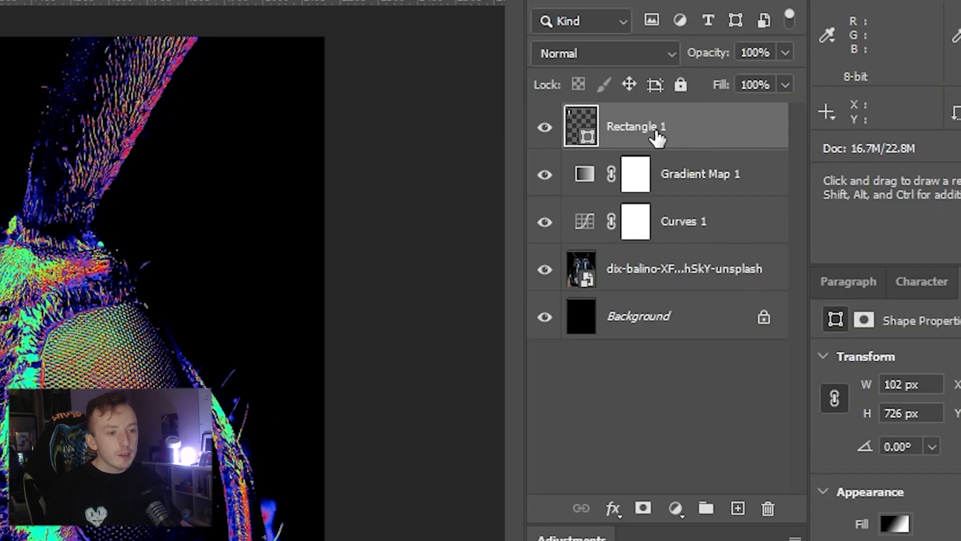
pyautogui.moveTo(643, 126); pyautogui.dragTo(643, 196)
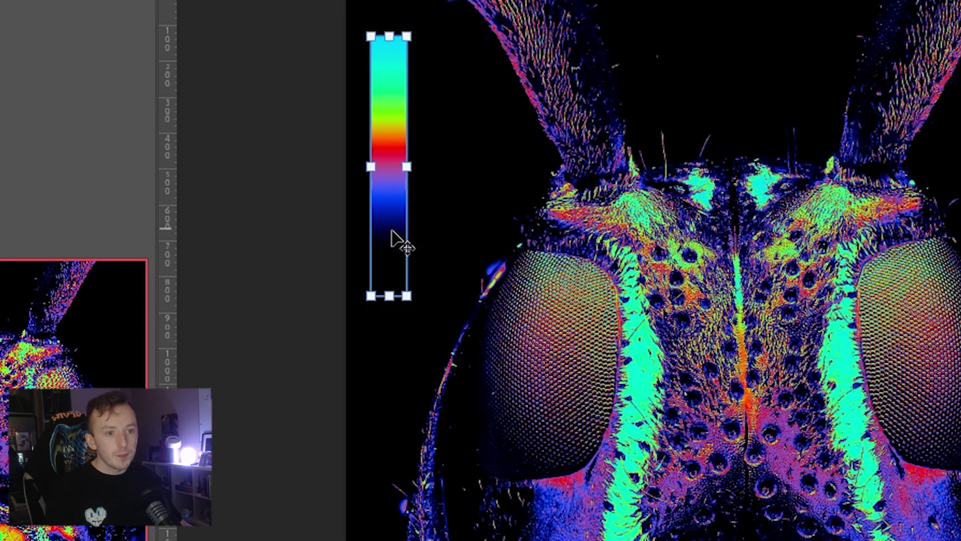
pyautogui.moveTo(407, 165); pyautogui.dragTo(359, 337)
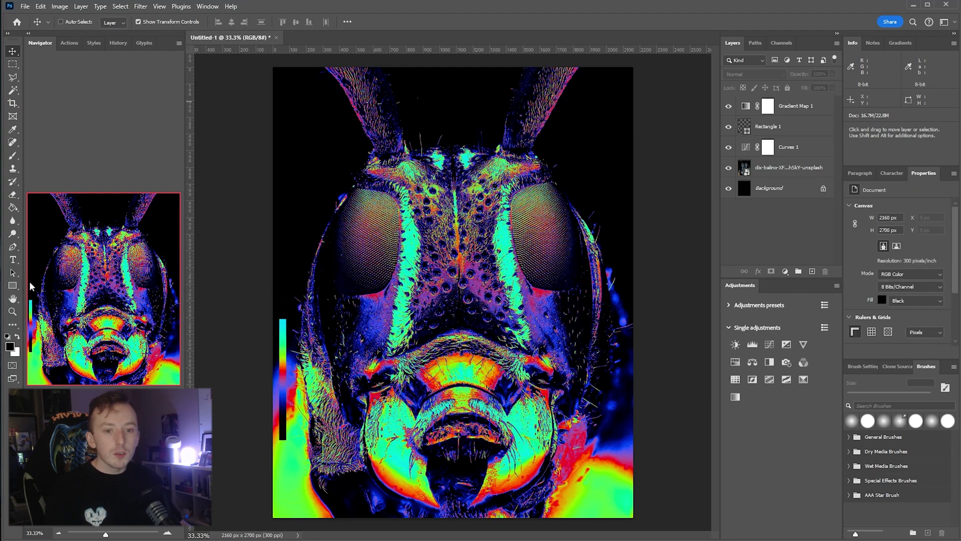
# Step: Draw a second rectangle, about 108 x 423 px, at the canvas's upper right edge, directly above the Rectangle 1 layer
pyautogui.click(16, 286)
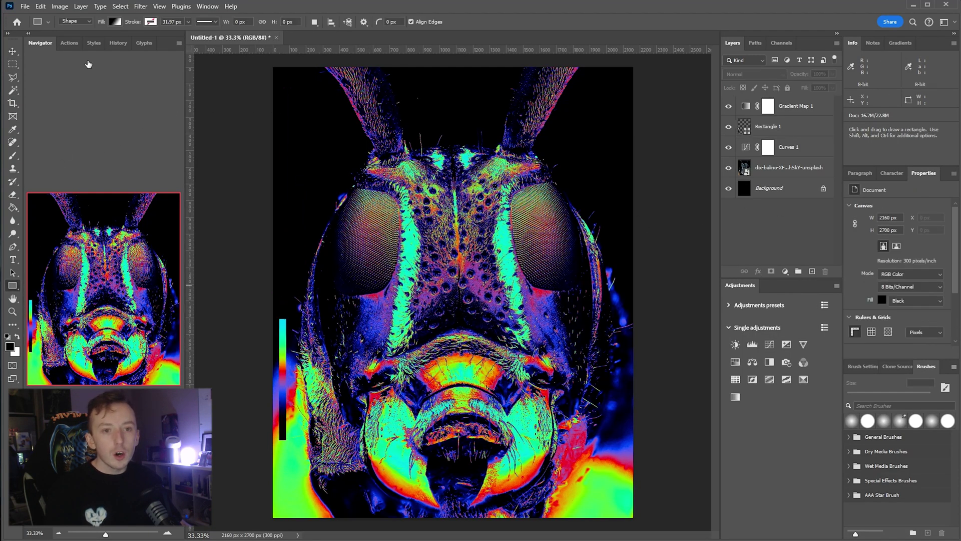
pyautogui.click(116, 22)
pyautogui.press('Escape')
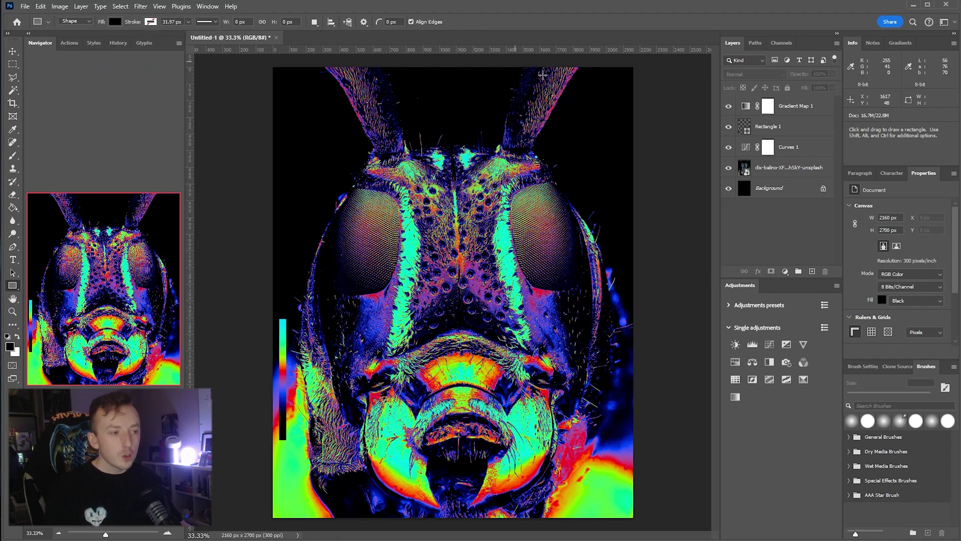
pyautogui.click(788, 131)
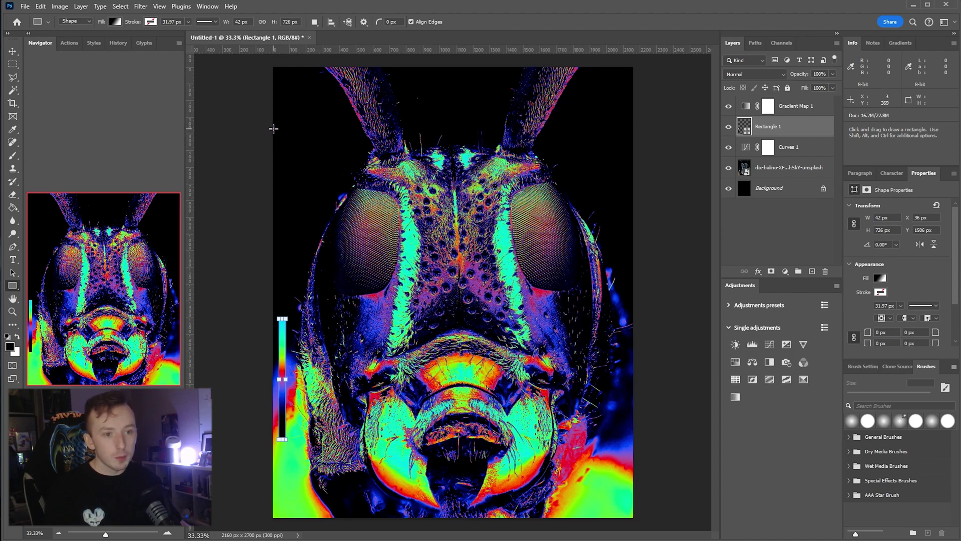
pyautogui.moveTo(615, 105); pyautogui.dragTo(632, 175)
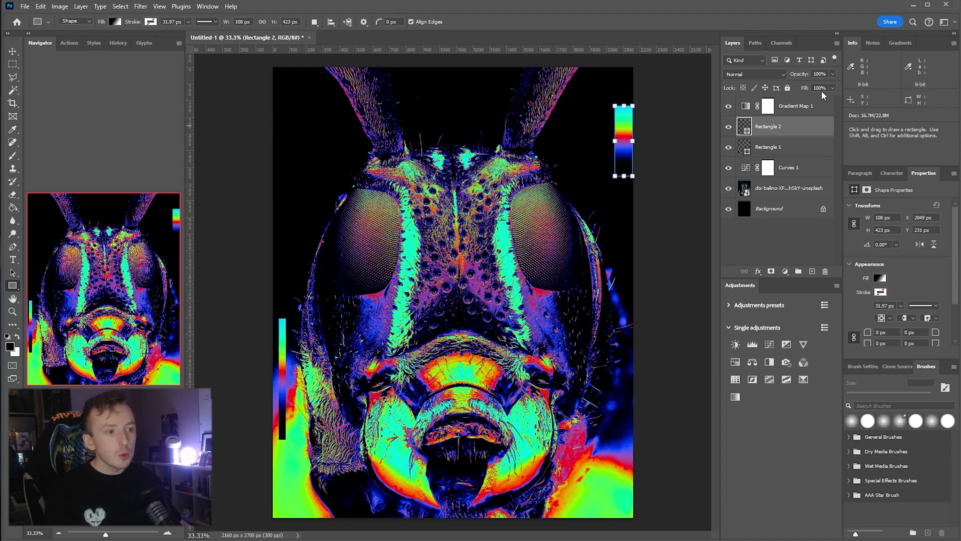
# Step: Change the new rectangle's gradient fill to a solid colour, trying several recent swatches and choosing a mid grey
pyautogui.click(114, 22)
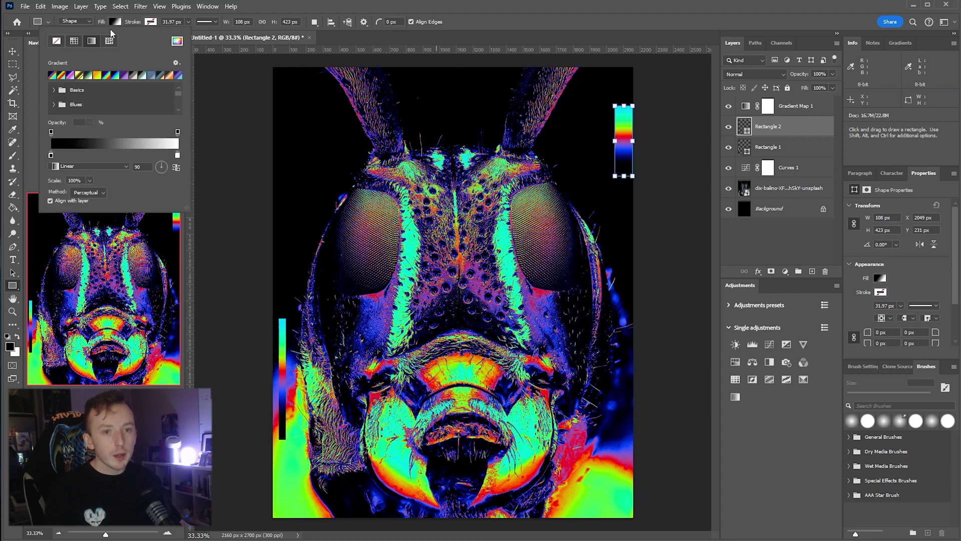
pyautogui.click(74, 43)
pyautogui.click(88, 75)
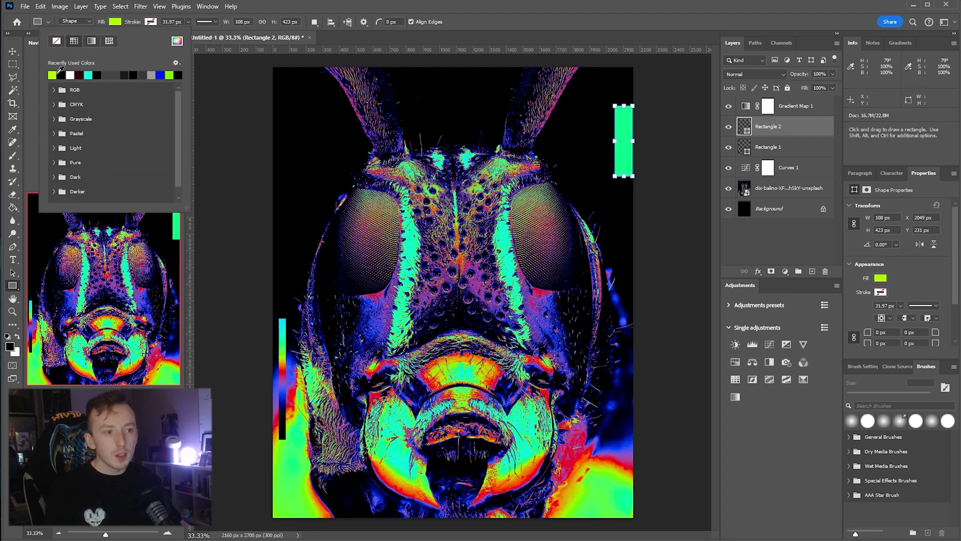
pyautogui.click(99, 76)
pyautogui.click(125, 75)
pyautogui.click(151, 75)
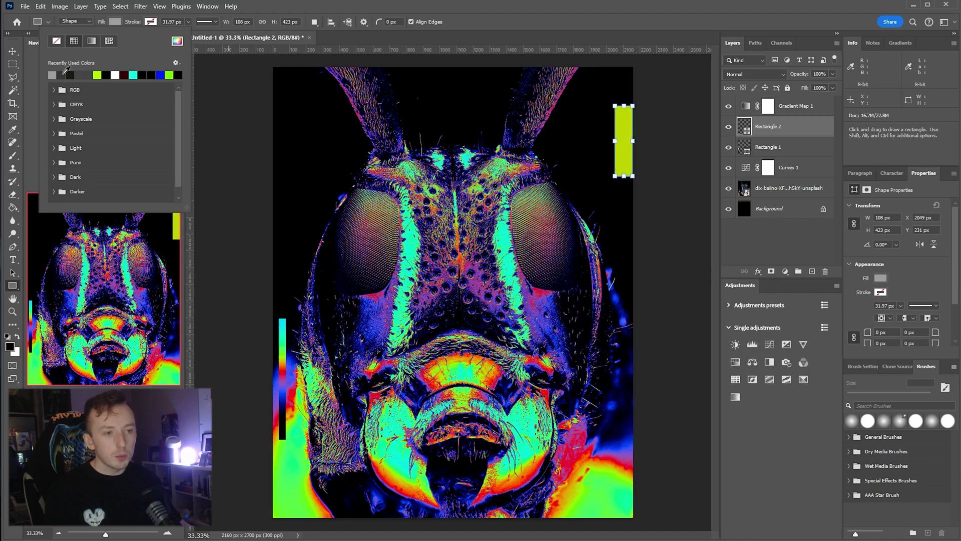
# Step: Bring in the AAA-20222-WEB2 logo, rotate it -90°, scale it down and position it over the upper right rectangle
pyautogui.click(12, 51)
pyautogui.hotkey('ctrl', 'v')
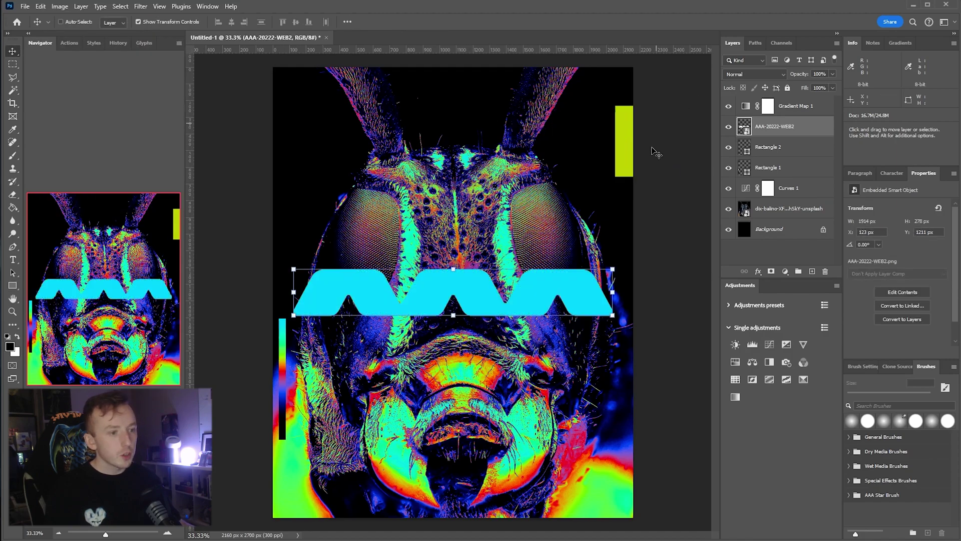
pyautogui.hotkey('ctrl', 't')
pyautogui.hotkey('ctrl', 'shift', 't')
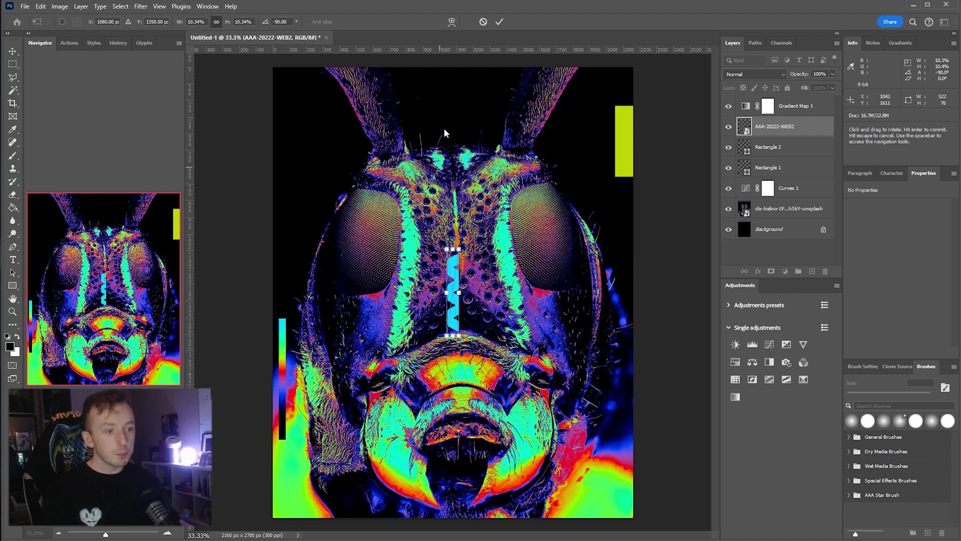
pyautogui.moveTo(453, 292); pyautogui.dragTo(624, 145)
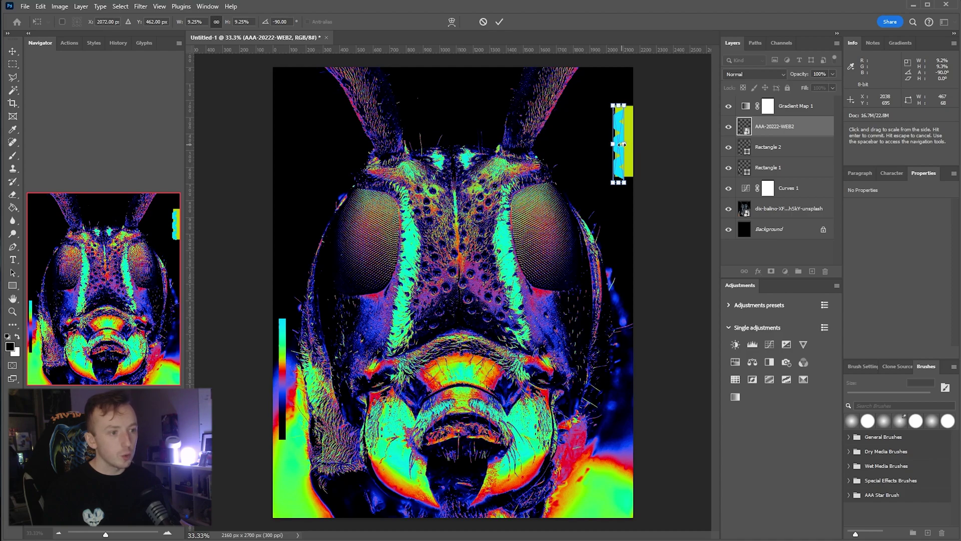
# Step: Shrink the logo to about 36 x 244 px inside the rectangle and move its layer above the Gradient Map
pyautogui.scroll(5, 622, 144)
pyautogui.moveTo(606, 212); pyautogui.dragTo(599, 211)
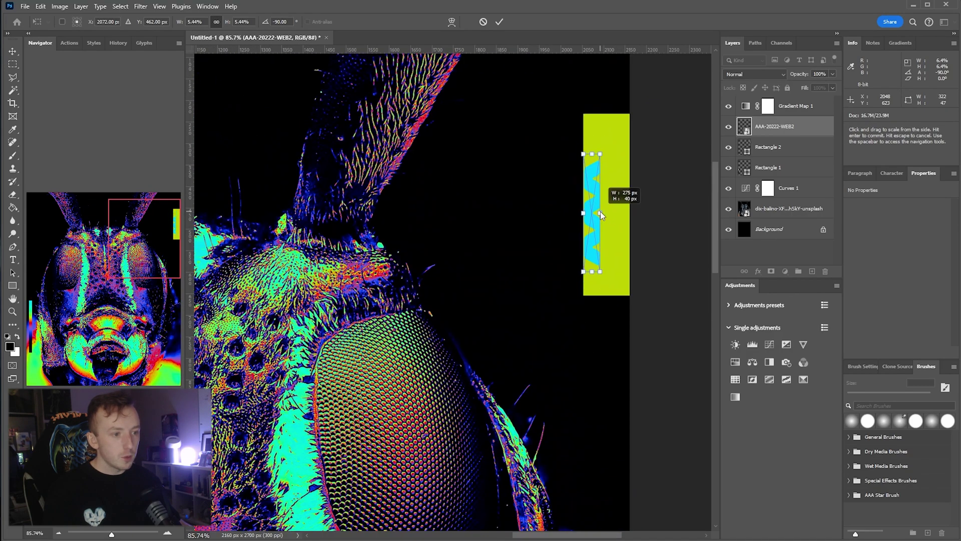
pyautogui.press('Return')
pyautogui.moveTo(770, 123); pyautogui.dragTo(770, 100)
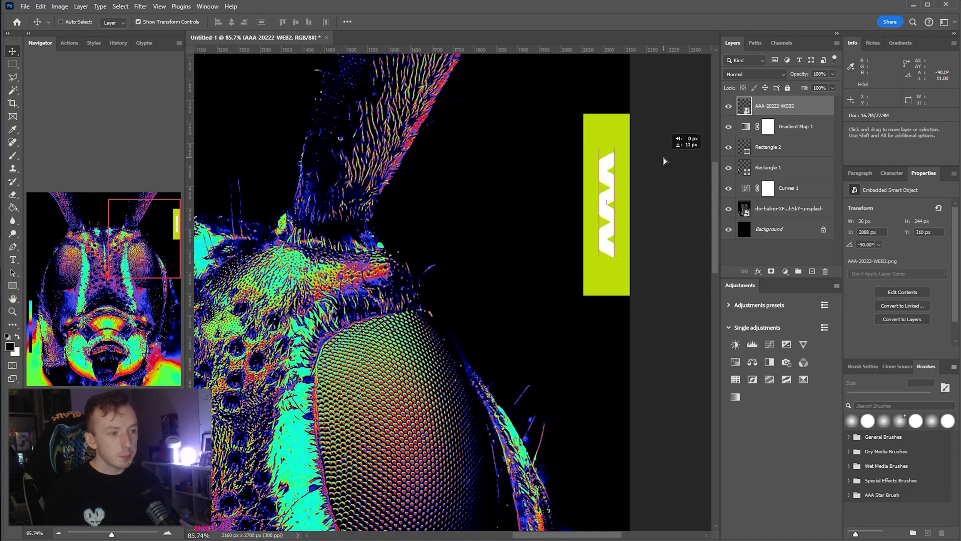
# Step: Adjust the solid fill of the rectangle behind the logo, testing dark grey #252525 and settling on a light grey that maps to green
pyautogui.click(783, 150)
pyautogui.click(880, 278)
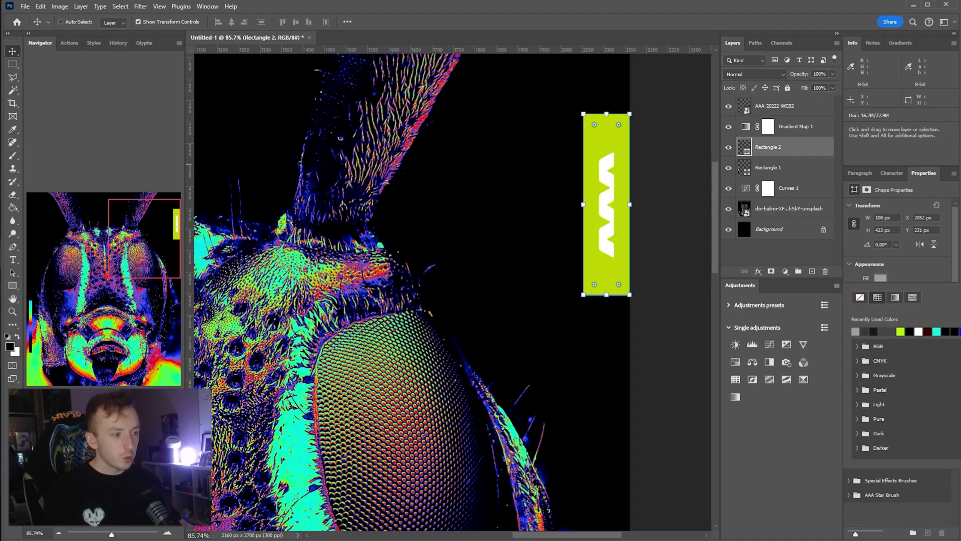
pyautogui.doubleClick(745, 147)
pyautogui.moveTo(293, 193); pyautogui.dragTo(95, 175)
pyautogui.moveTo(294, 183); pyautogui.dragTo(210, 221)
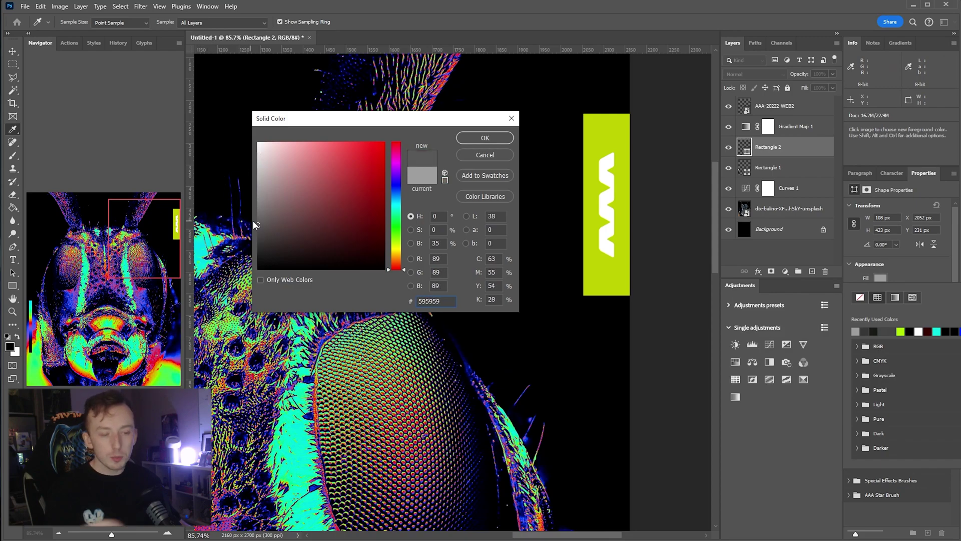
pyautogui.moveTo(308, 220); pyautogui.dragTo(138, 257)
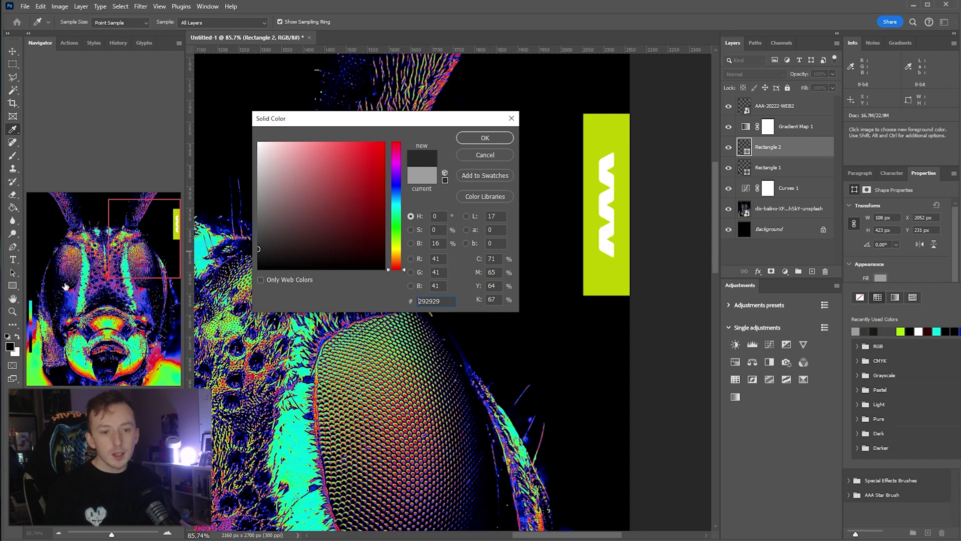
pyautogui.moveTo(310, 201)
pyautogui.mouseDown()
pyautogui.moveTo(290, 231)
pyautogui.moveTo(252, 257)
pyautogui.moveTo(241, 245)
pyautogui.moveTo(201, 252)
pyautogui.mouseUp()
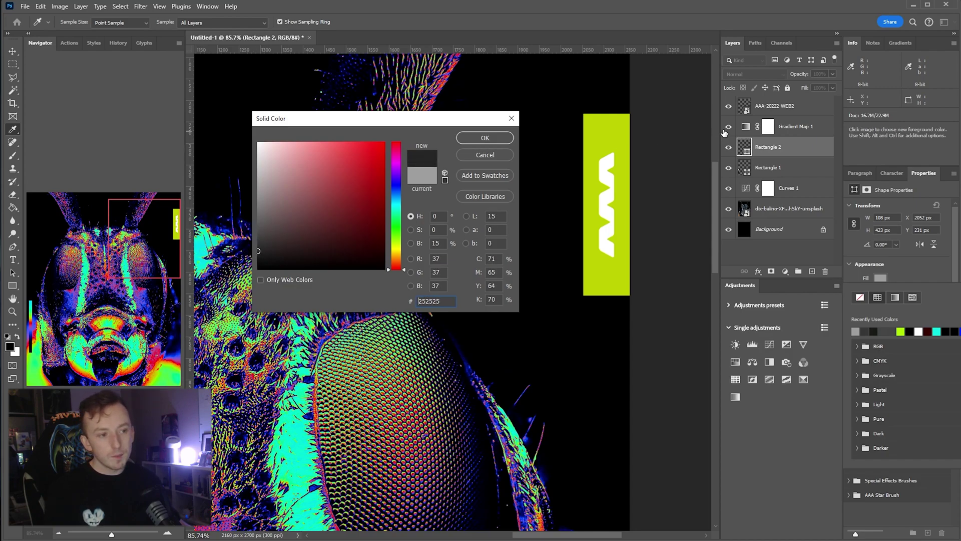
pyautogui.click(485, 139)
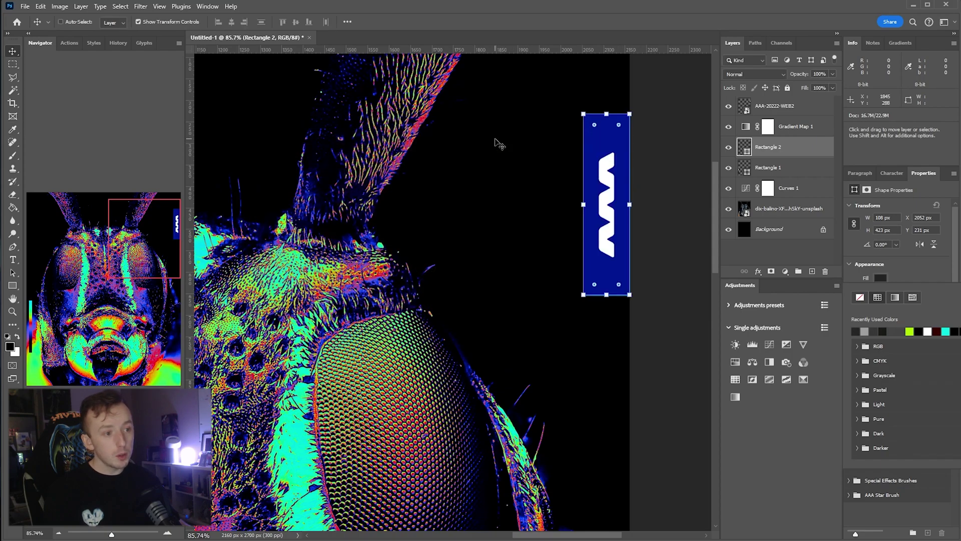
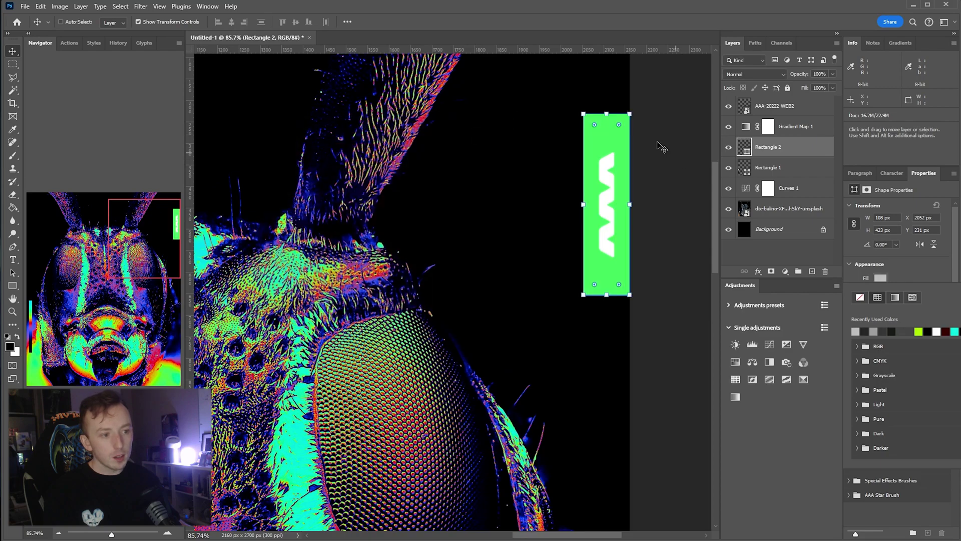
# Step: Place the four SCANNER-TRASH-2-DEMO textures above all layers and enlarge them about their centre to cover the whole canvas
pyautogui.hotkey('ctrl', '0')
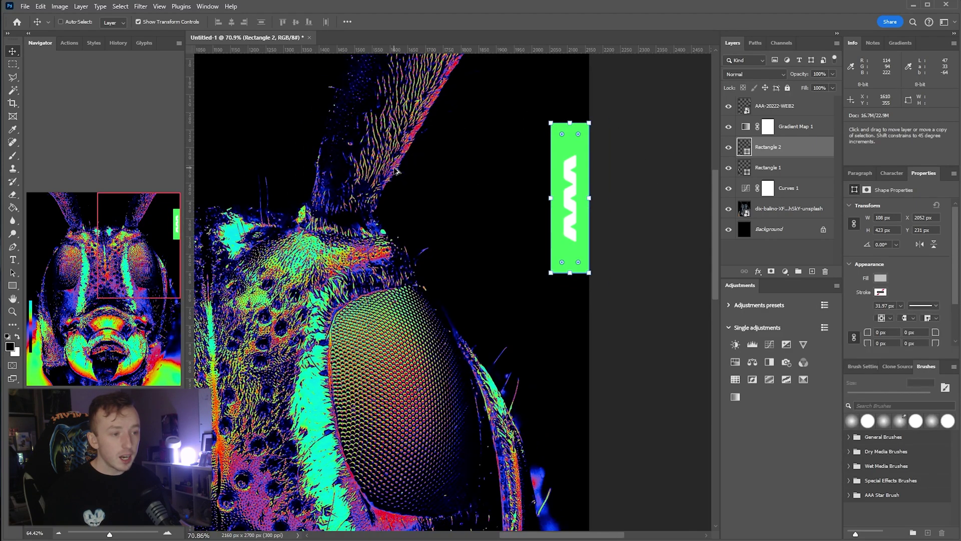
pyautogui.click(776, 245)
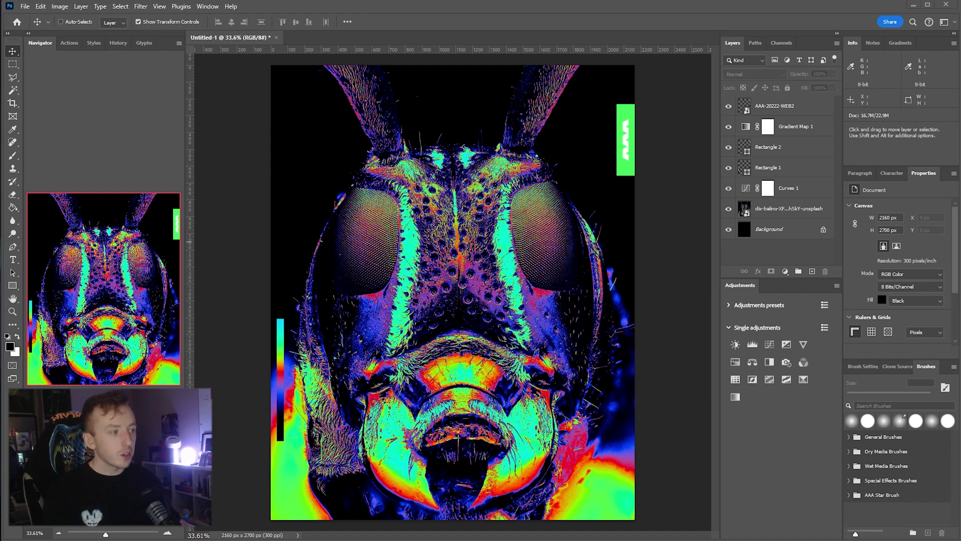
pyautogui.moveTo(496, 246); pyautogui.dragTo(434, 222)
pyautogui.press('Return')
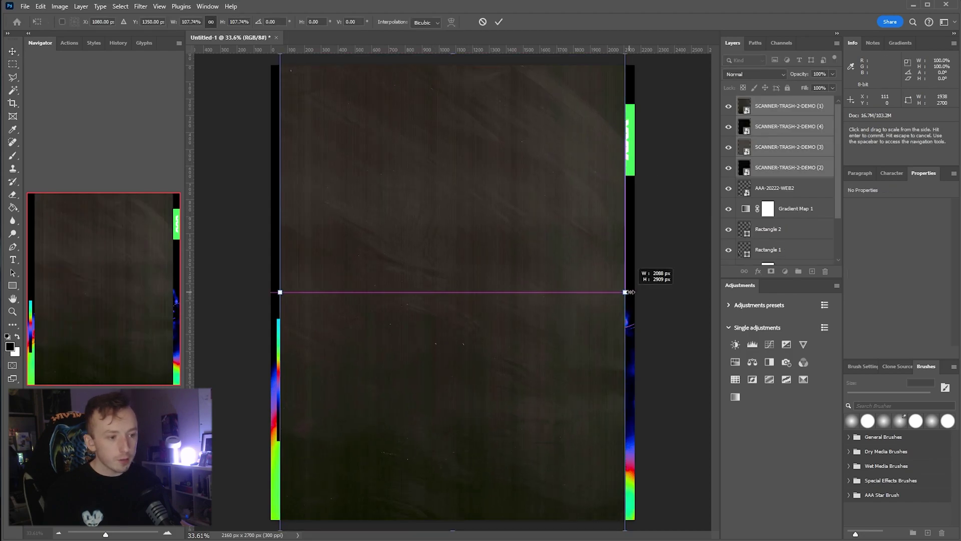
pyautogui.press('Return')
pyautogui.press('Return')
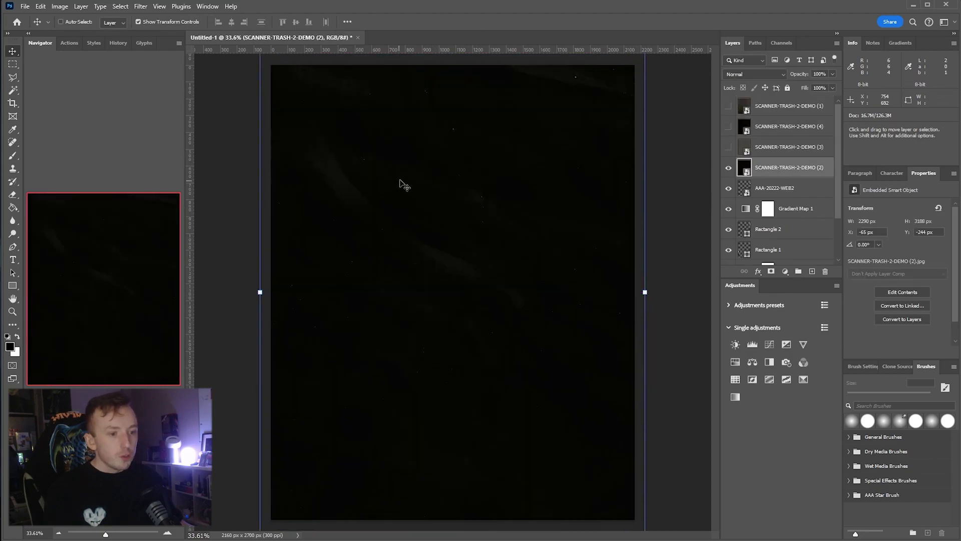
# Step: Move the SCANNER-TRASH-2-DEMO (2) texture down to Y -36 px, place its layer below the Gradient Map and brighten its midtones with Levels
pyautogui.moveTo(404, 185); pyautogui.dragTo(461, 220)
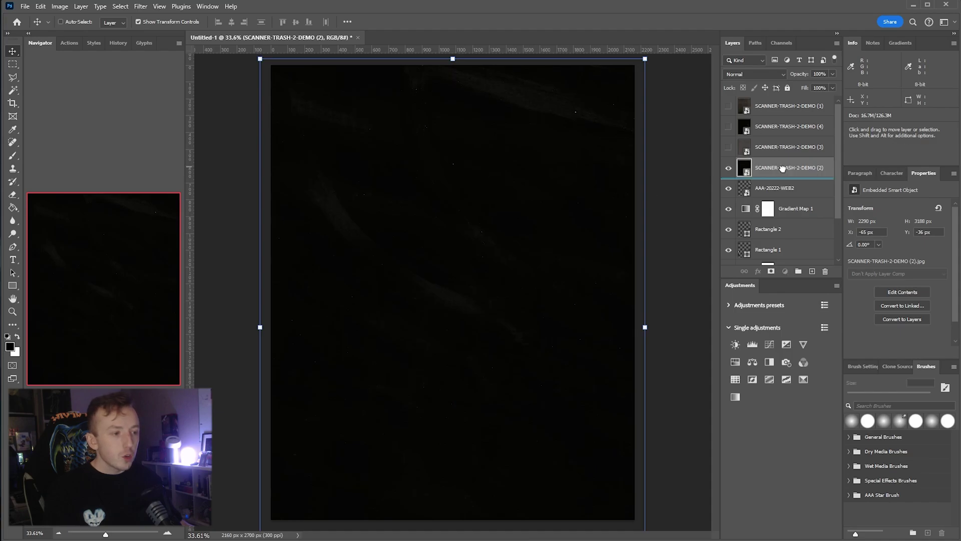
pyautogui.moveTo(784, 170); pyautogui.dragTo(787, 226)
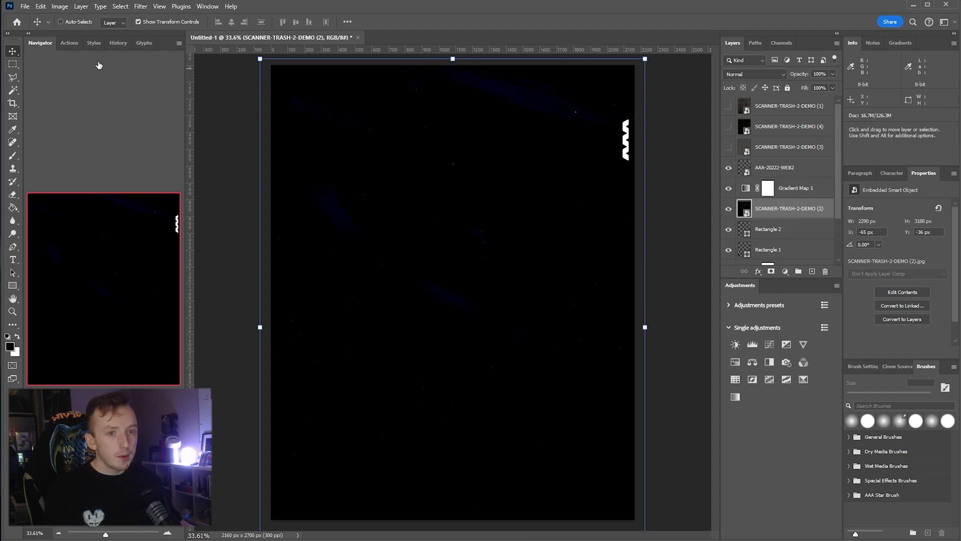
pyautogui.click(63, 9)
pyautogui.moveTo(77, 32)
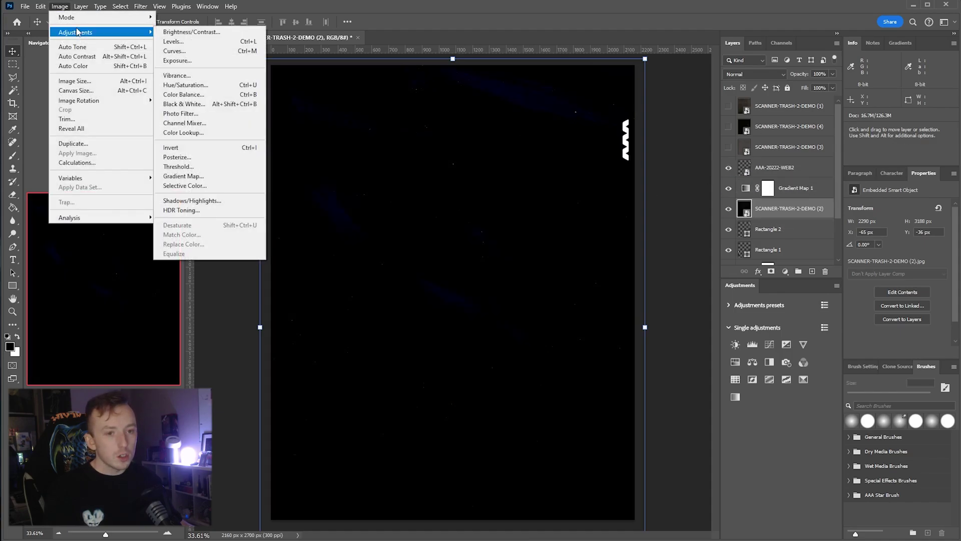
pyautogui.click(209, 41)
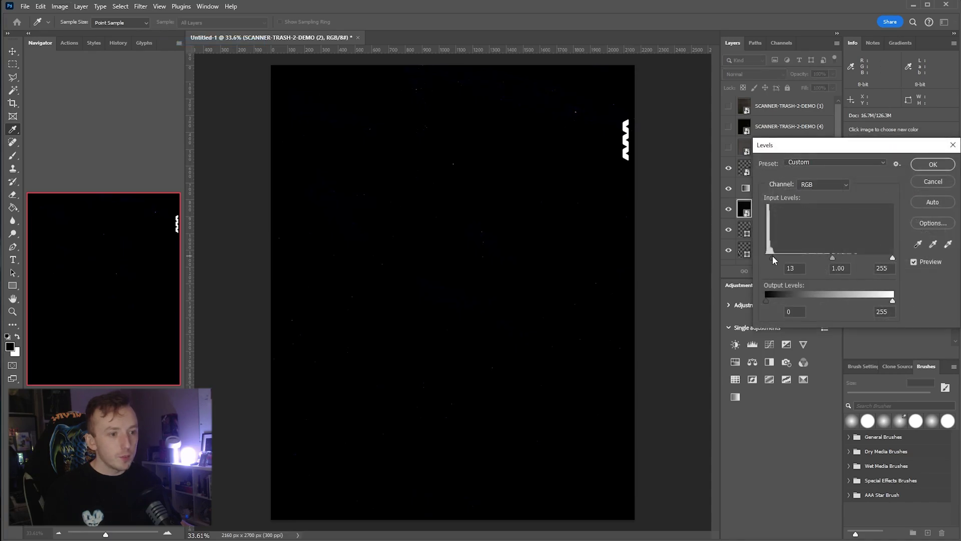
pyautogui.moveTo(829, 257)
pyautogui.mouseDown()
pyautogui.moveTo(779, 256)
pyautogui.moveTo(813, 256)
pyautogui.mouseUp()
pyautogui.click(932, 164)
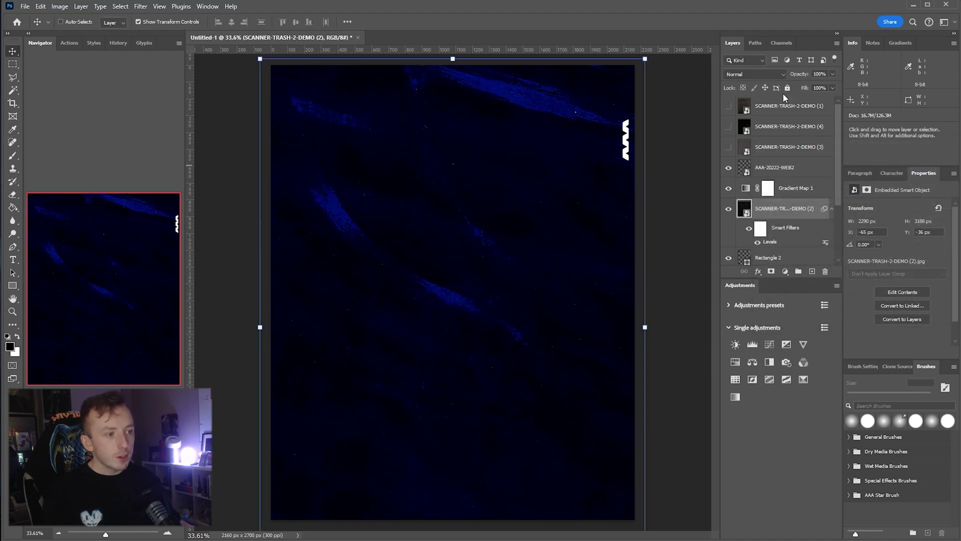
# Step: Set the SCANNER-TRASH-2-DEMO (2) texture's blend mode to Difference and shift it up to Y -88 px
pyautogui.click(748, 76)
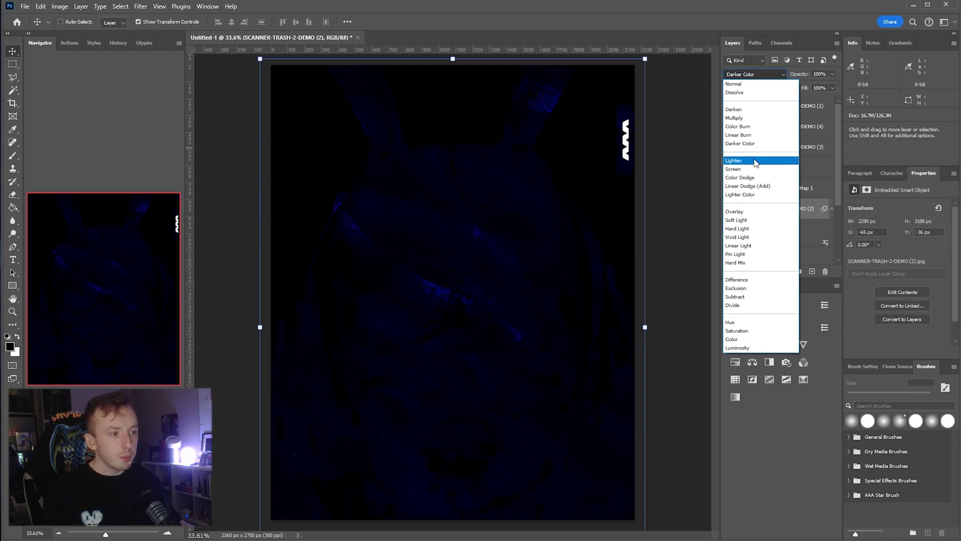
pyautogui.click(736, 279)
pyautogui.moveTo(427, 119); pyautogui.dragTo(453, 110)
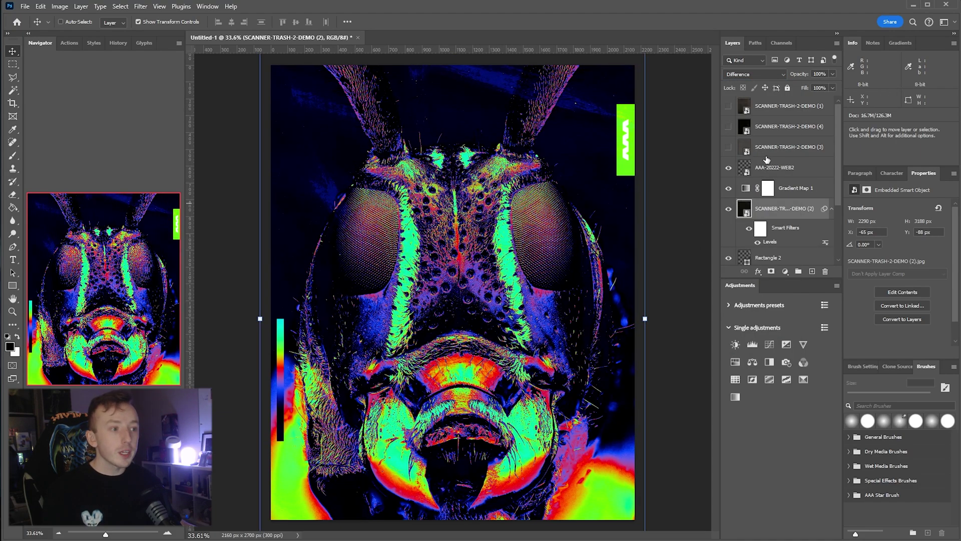
# Step: Show the SCANNER-TRASH-2-DEMO (4) texture in Screen mode and reposition it on a layer directly below the Gradient Map
pyautogui.click(728, 127)
pyautogui.click(764, 126)
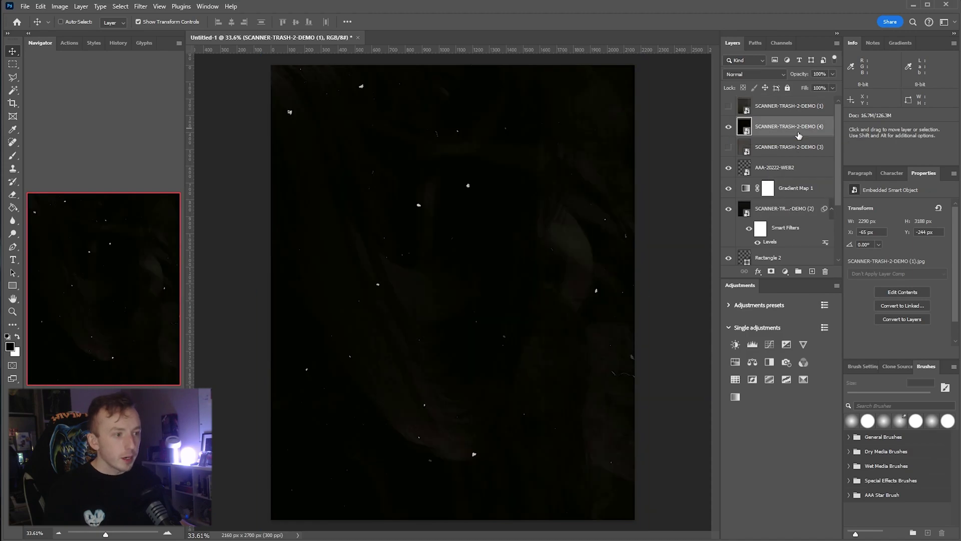
pyautogui.click(744, 74)
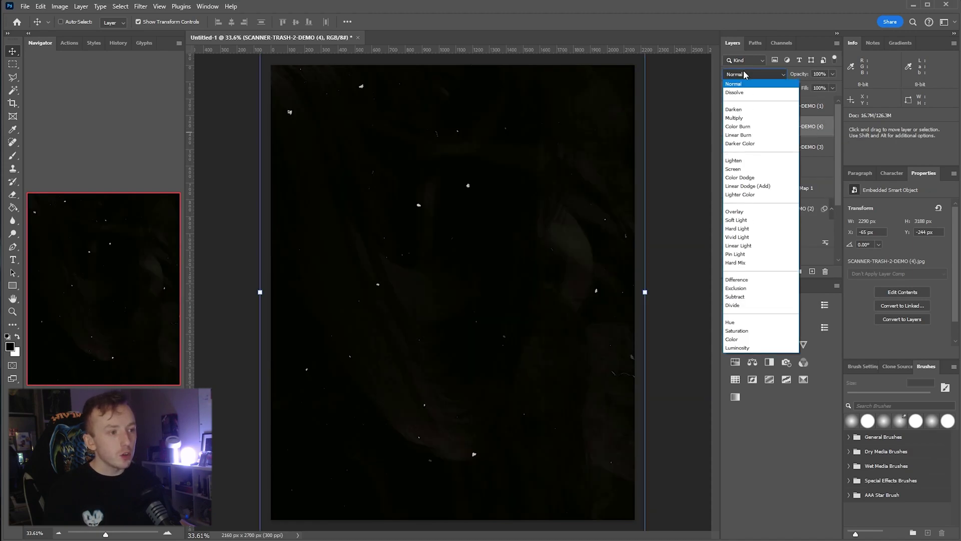
pyautogui.click(759, 173)
pyautogui.moveTo(774, 129); pyautogui.dragTo(785, 195)
pyautogui.moveTo(374, 183); pyautogui.dragTo(368, 213)
# Step: Invert the SCANNER-TRASH-2-DEMO (4) texture and try its layer above the Gradient Map, inspecting the dust specks up close
pyautogui.hotkey('ctrl', 'i')
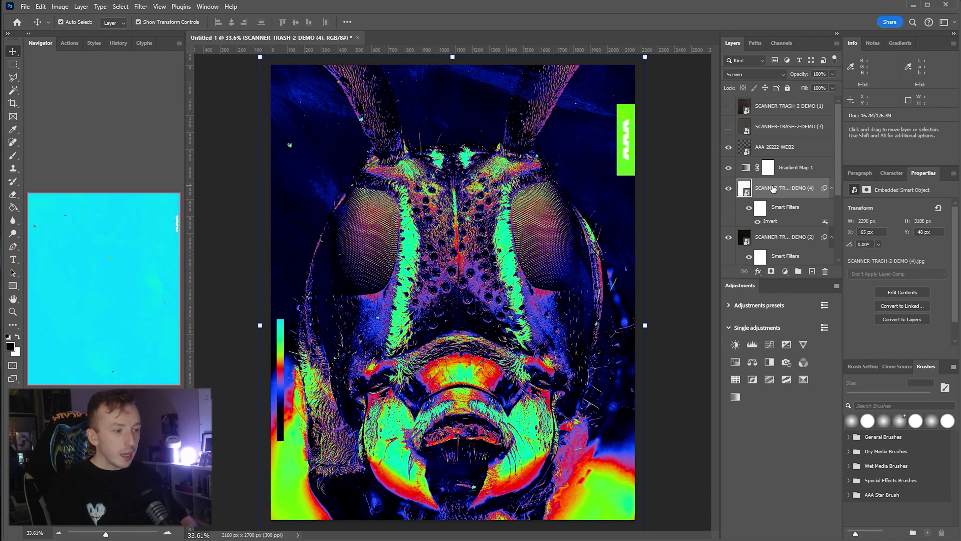
pyautogui.moveTo(777, 194); pyautogui.dragTo(776, 160)
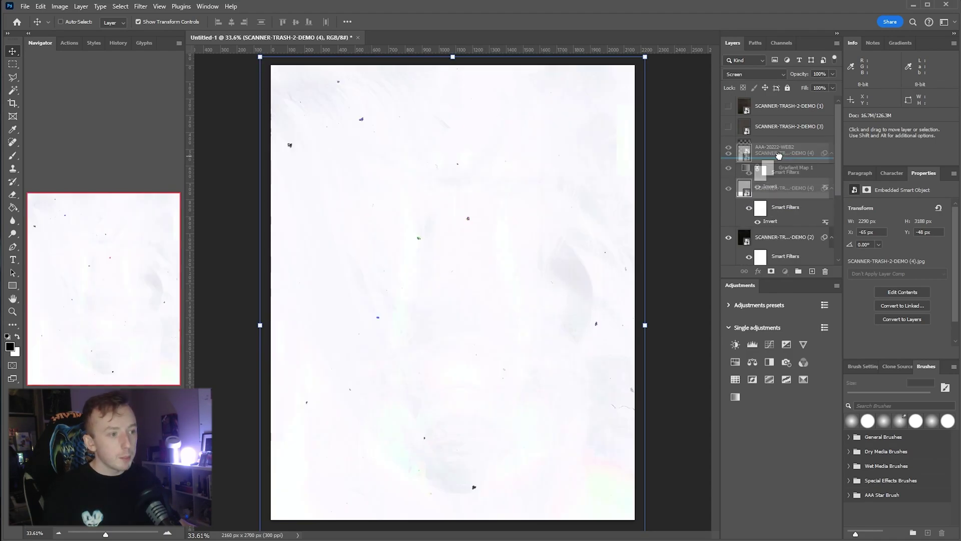
pyautogui.scroll(6, 581, 277)
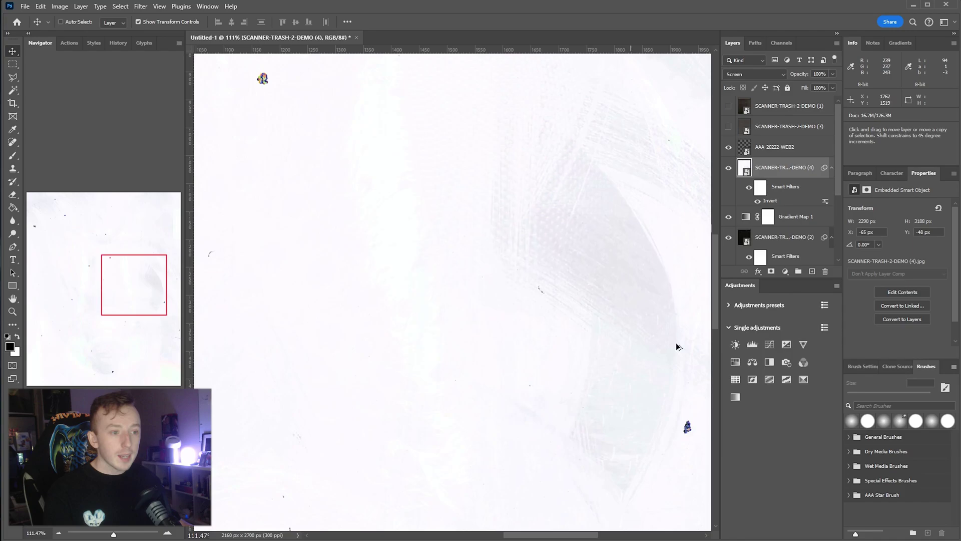
pyautogui.scroll(-2, 365, 204)
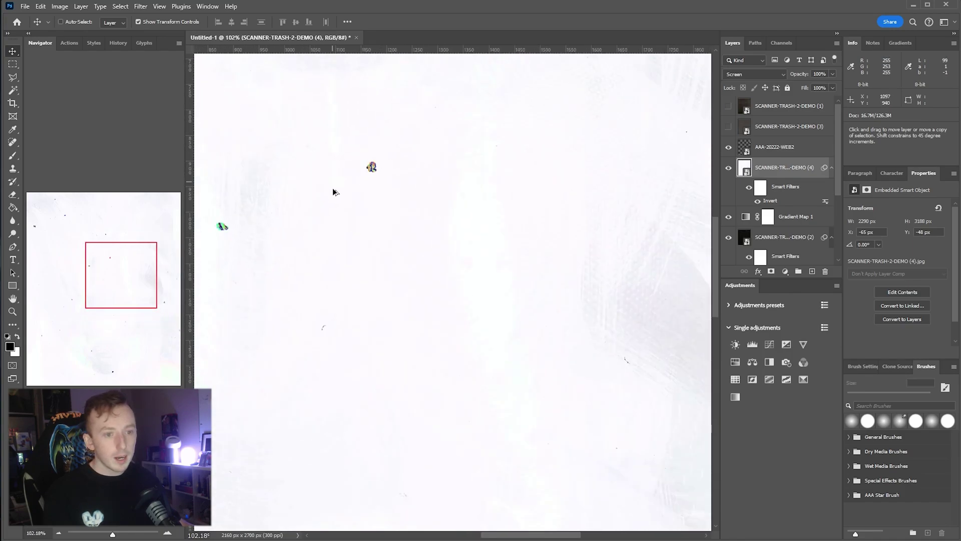
pyautogui.scroll(-5, 551, 220)
# Step: Set the inverted texture's blend mode to Darken and position it at X -99, Y -27 px beneath the Gradient Map
pyautogui.click(754, 74)
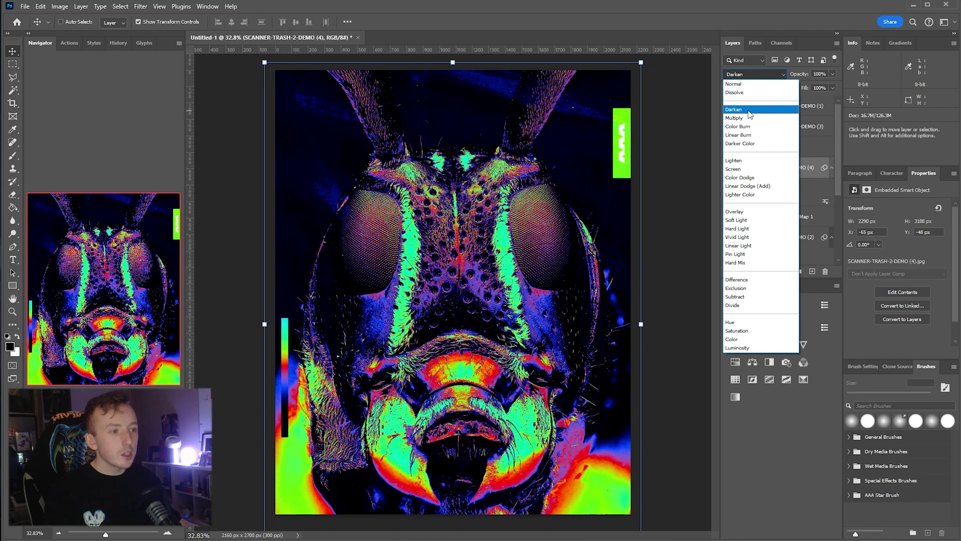
pyautogui.click(749, 110)
pyautogui.moveTo(571, 228); pyautogui.dragTo(566, 211)
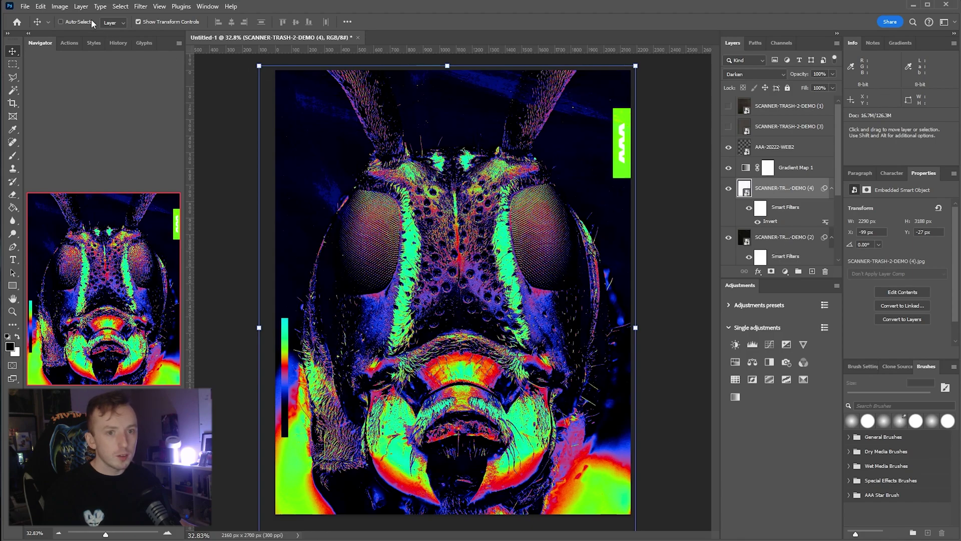
# Step: Strengthen the SCANNER-TRASH-2-DEMO (4) specks with Levels, raising the black input level to about 214
pyautogui.hotkey('ctrl', 'l')
pyautogui.moveTo(858, 260)
pyautogui.mouseDown()
pyautogui.moveTo(885, 260)
pyautogui.moveTo(872, 257)
pyautogui.mouseUp()
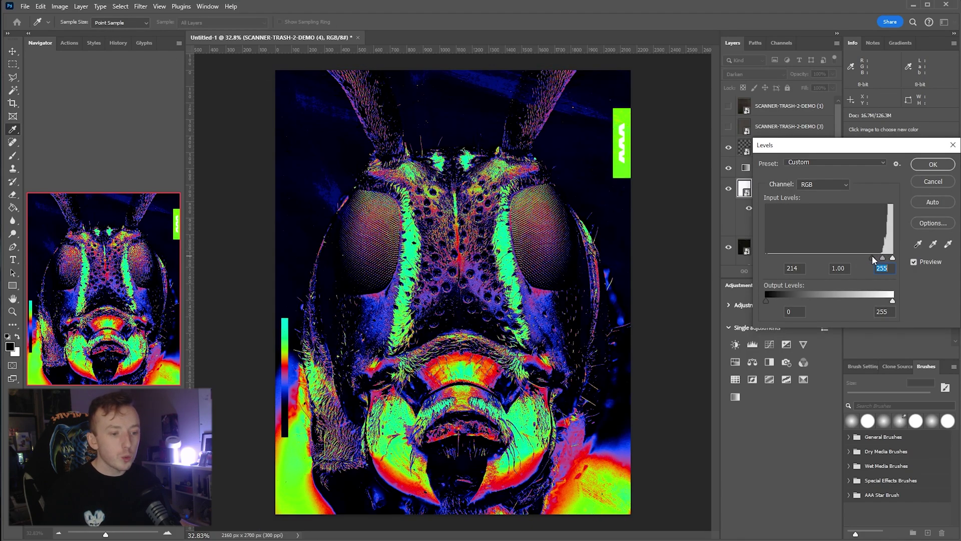
pyautogui.click(932, 164)
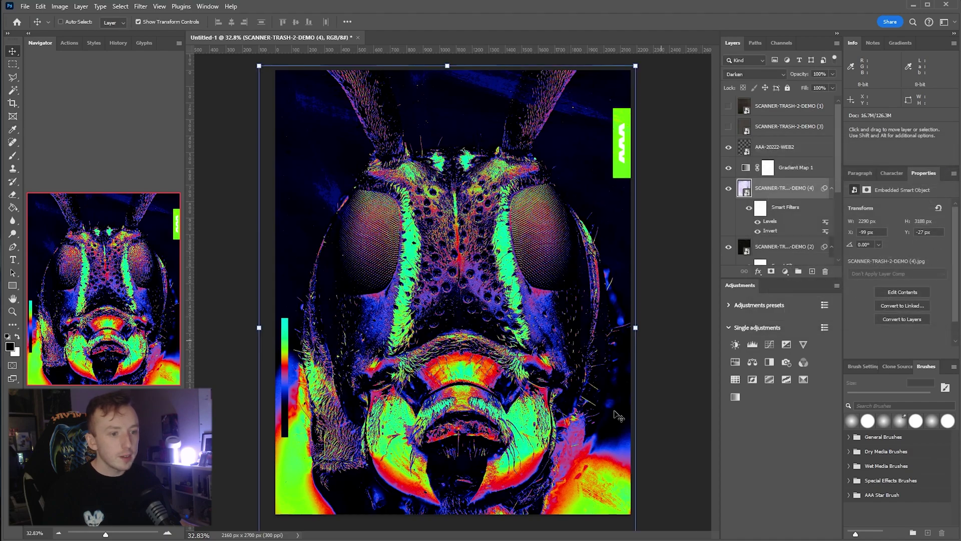
pyautogui.scroll(3, 618, 416)
pyautogui.scroll(-3, 621, 465)
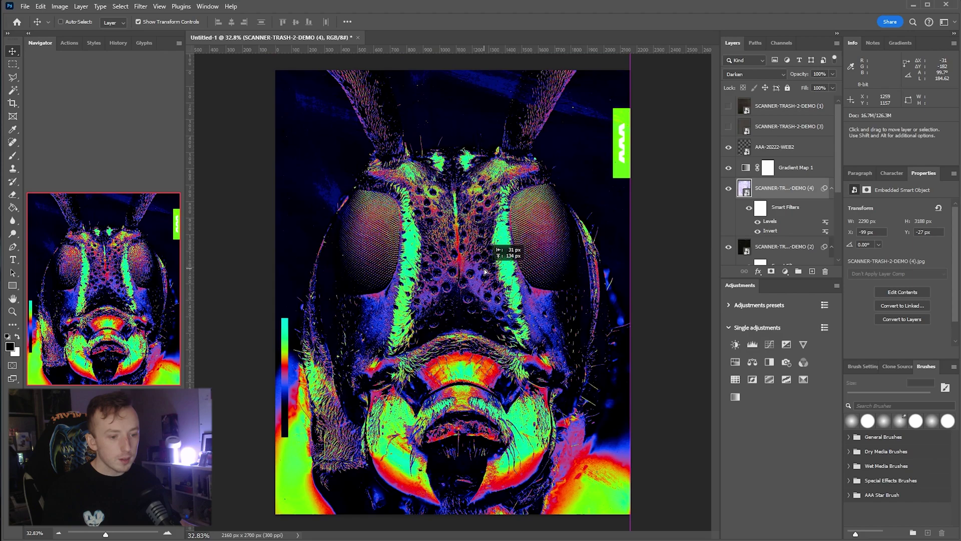
# Step: Blend the SCANNER-TRASH-2-DEMO (1) texture in Screen mode at 43% opacity with a Hue/Saturation filter
pyautogui.click(789, 106)
pyautogui.click(753, 74)
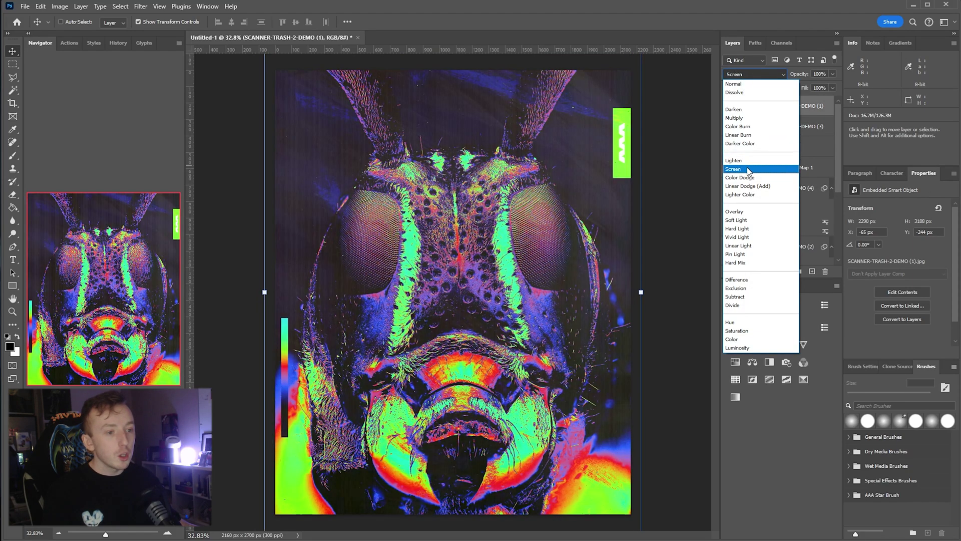
pyautogui.click(746, 168)
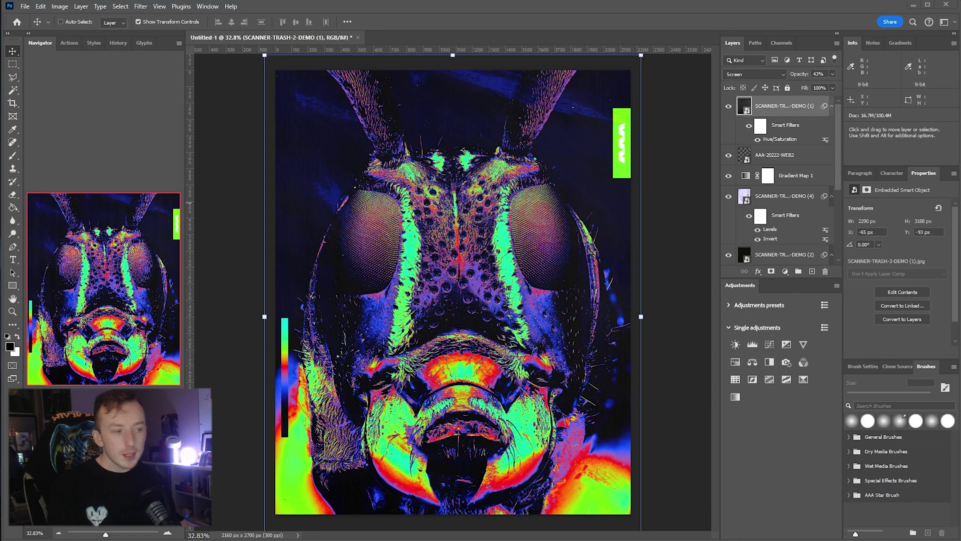
# Step: Switch to File Explorer and preview the images in the AAA NITEVISION - 15 PRE-GLITCHED HUDs folder
pyautogui.hotkey('alt', 'Tab')
pyautogui.moveTo(781, 87); pyautogui.dragTo(393, 102)
pyautogui.click(299, 210)
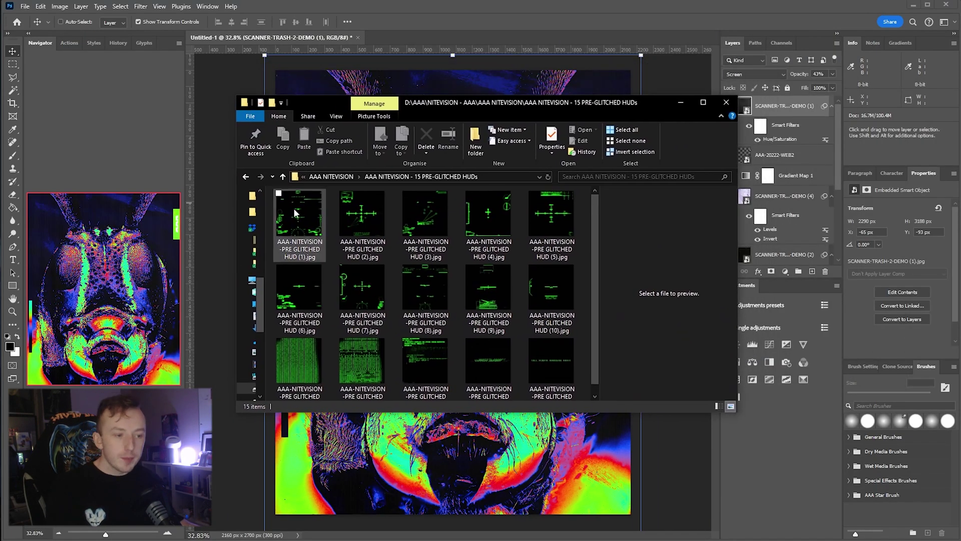
pyautogui.click(385, 217)
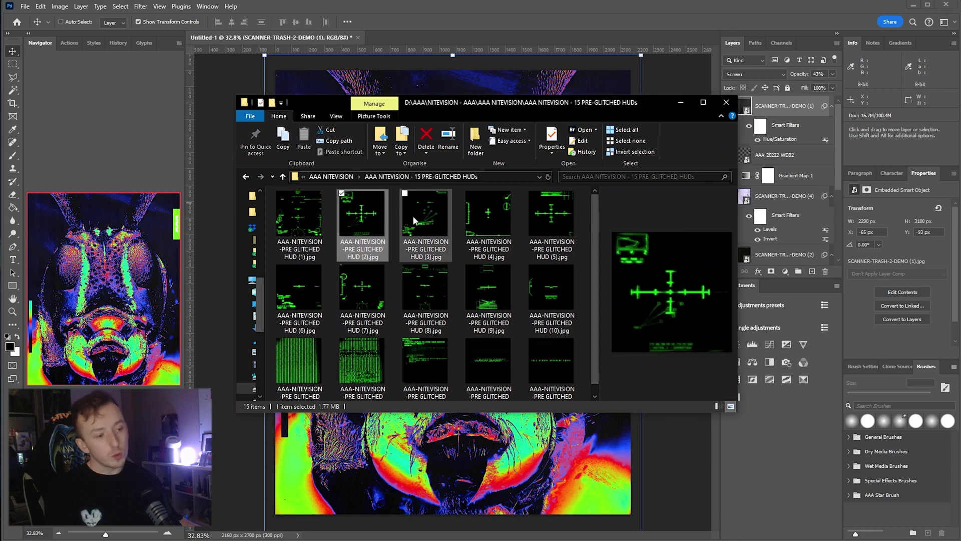
pyautogui.click(414, 221)
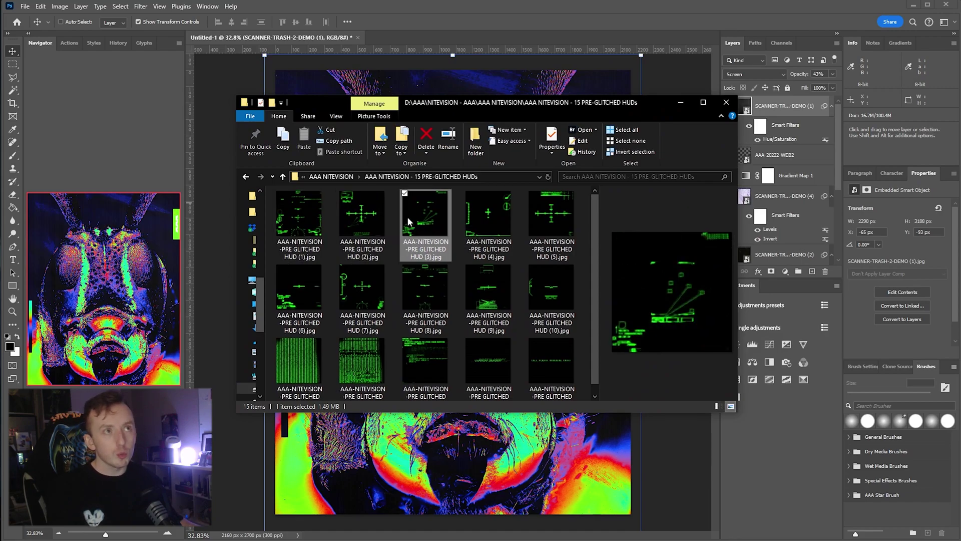
pyautogui.click(499, 219)
pyautogui.click(541, 212)
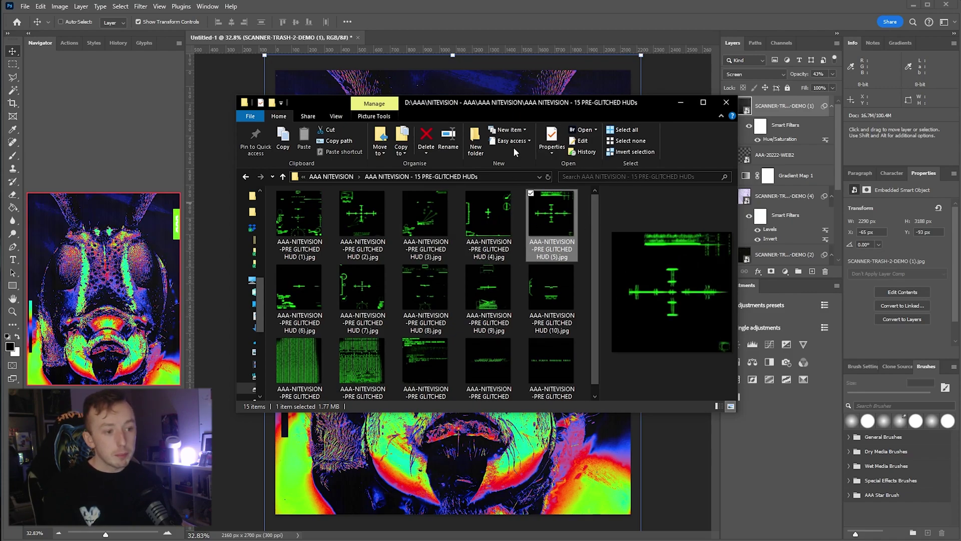
pyautogui.click(434, 220)
pyautogui.click(538, 286)
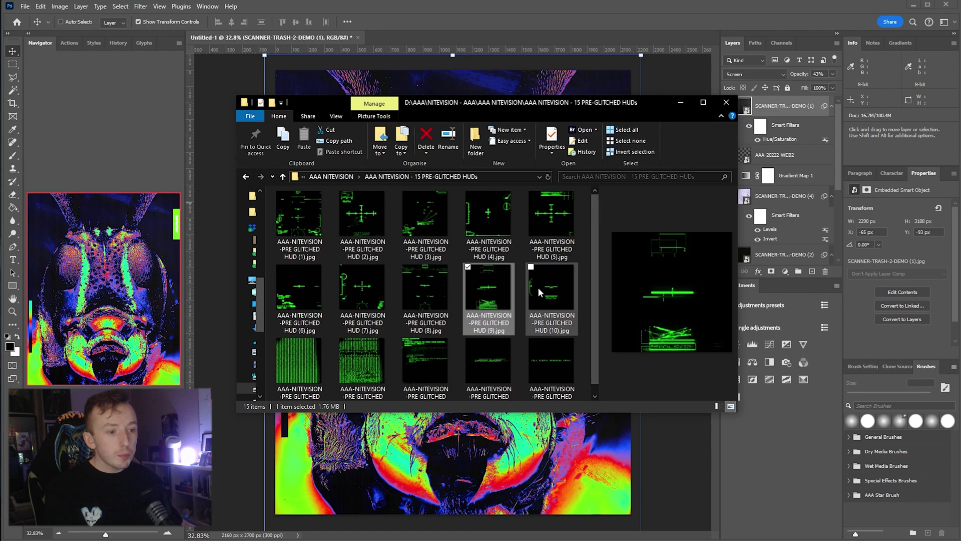
pyautogui.click(559, 344)
# Step: Place the PRE GLITCHED HUD (10) image in Screen mode below the Gradient Map, shifting its markings to the poster's right side
pyautogui.click(552, 284)
pyautogui.moveTo(552, 284); pyautogui.dragTo(496, 82)
pyautogui.click(759, 73)
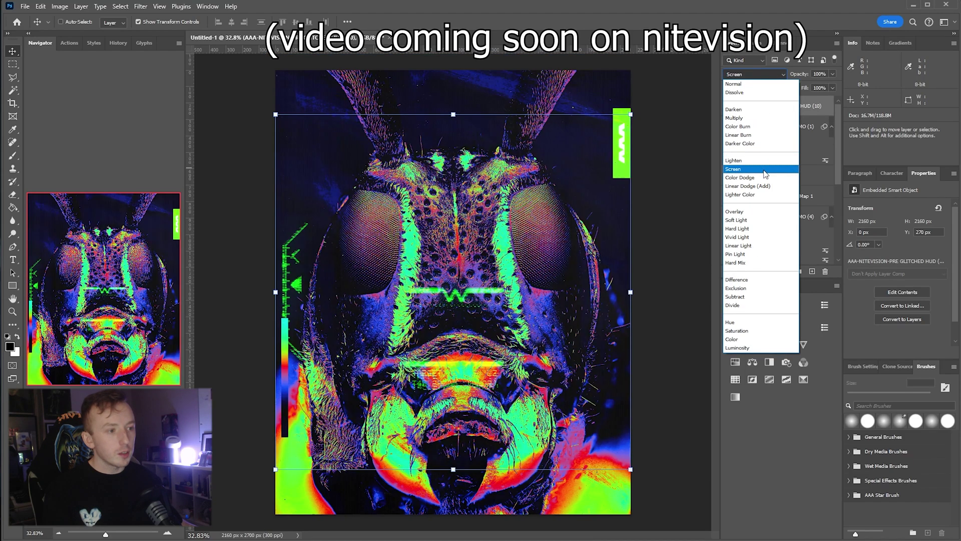
pyautogui.click(746, 168)
pyautogui.moveTo(787, 111); pyautogui.dragTo(780, 207)
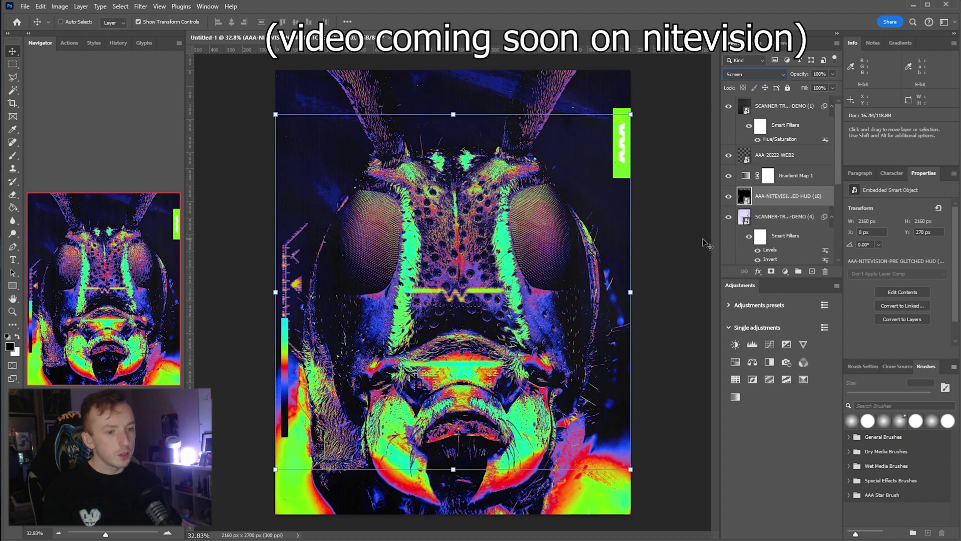
pyautogui.moveTo(538, 269); pyautogui.dragTo(642, 206)
# Step: Add the PRE GLITCHED HUD (6) image below the Gradient Map and set its blend mode to Screen
pyautogui.moveTo(960, 190); pyautogui.dragTo(386, 250)
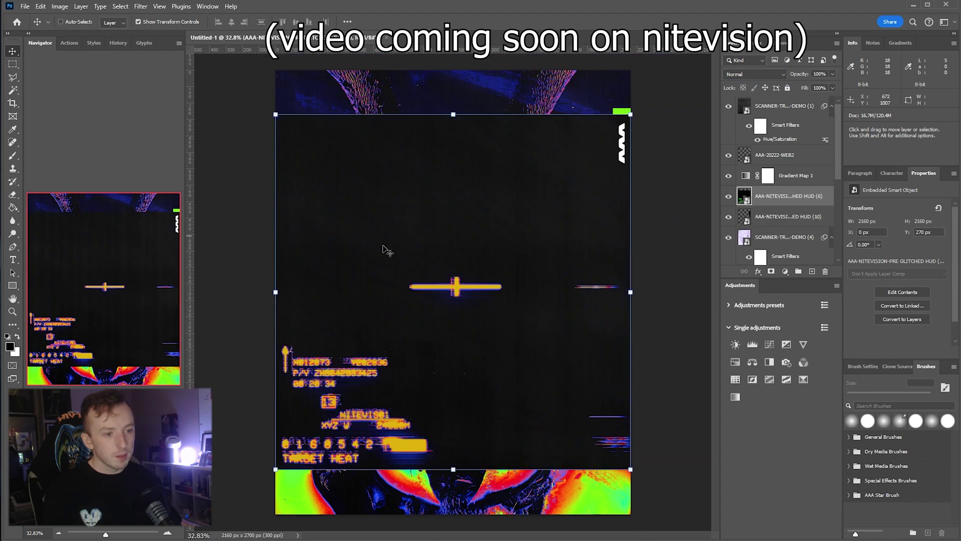
pyautogui.click(753, 74)
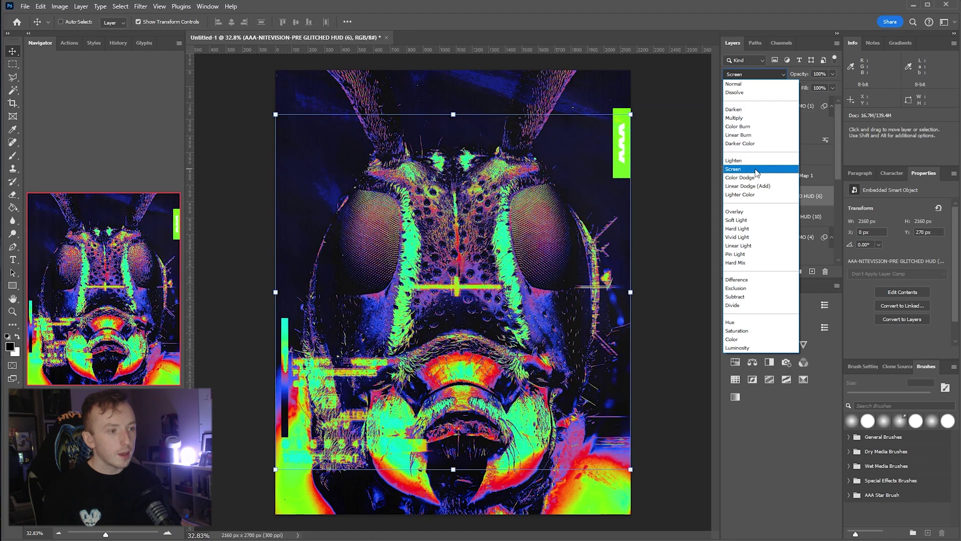
pyautogui.click(744, 173)
# Step: Scale the HUD (6) overlay to about 1594 x 1594 px and move its readout into the poster's upper left corner
pyautogui.moveTo(630, 470); pyautogui.dragTo(543, 169)
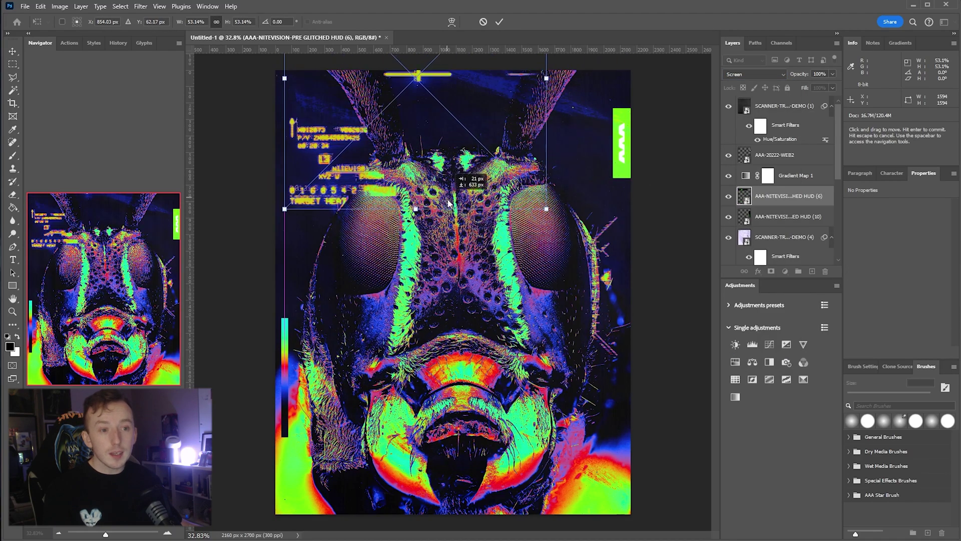
pyautogui.click(499, 22)
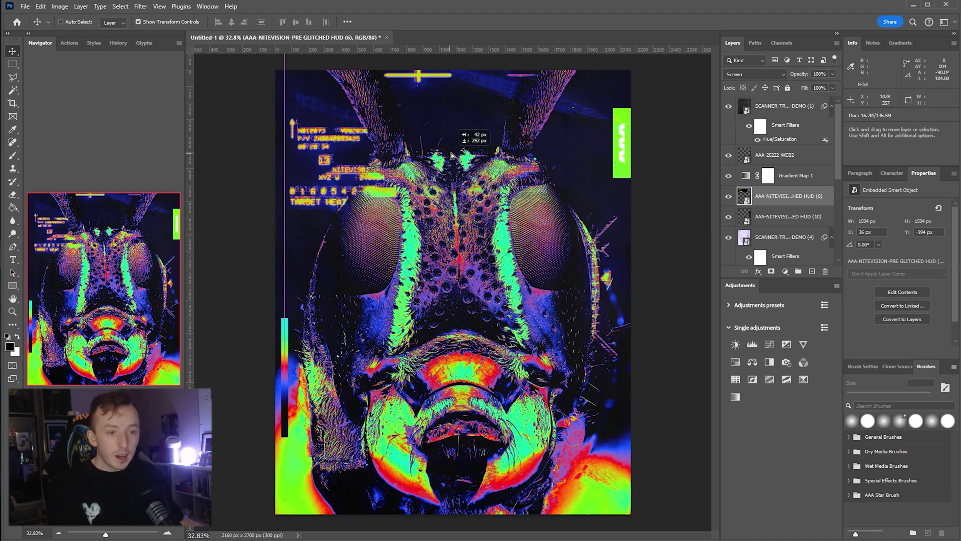
pyautogui.moveTo(402, 119); pyautogui.dragTo(409, 94)
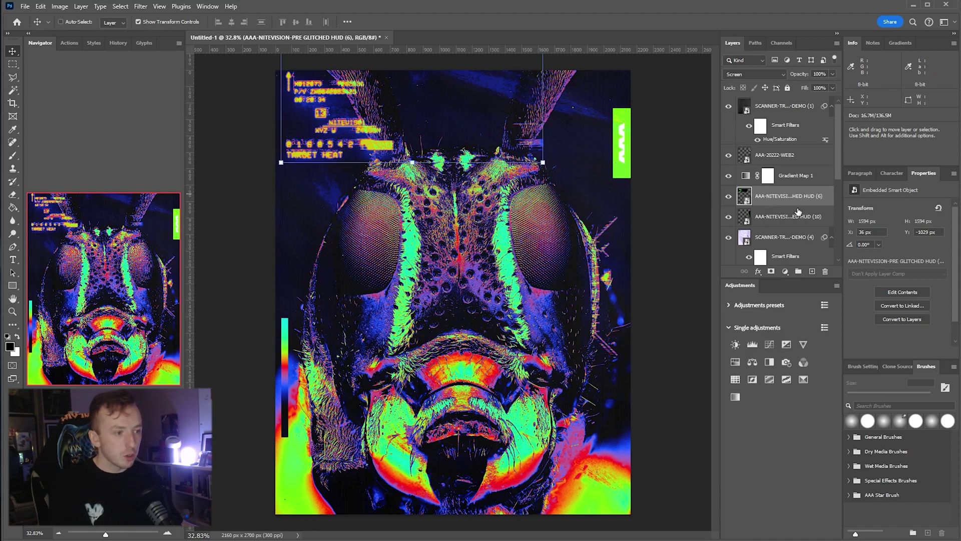
# Step: Add a 15 pt Lorem Ipsum placeholder text layer above the HUD (6) overlay and below the Gradient Map
pyautogui.click(809, 176)
pyautogui.click(812, 198)
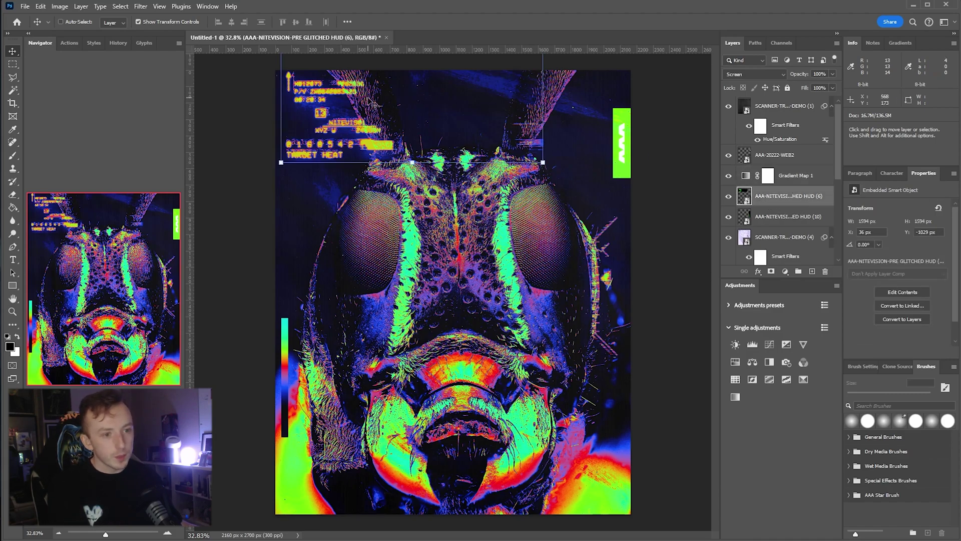
pyautogui.press('t')
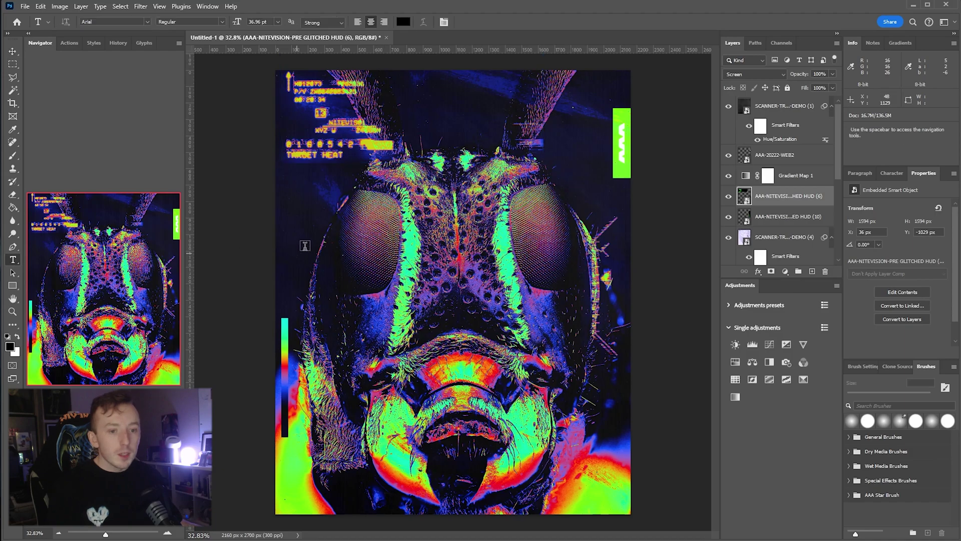
pyautogui.click(297, 206)
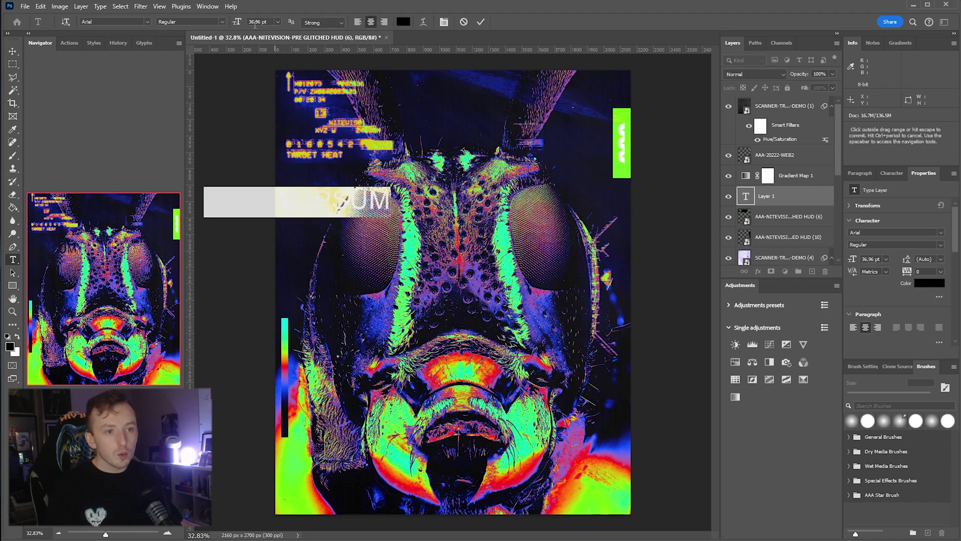
pyautogui.write('15')
pyautogui.press('Escape')
pyautogui.press('v')
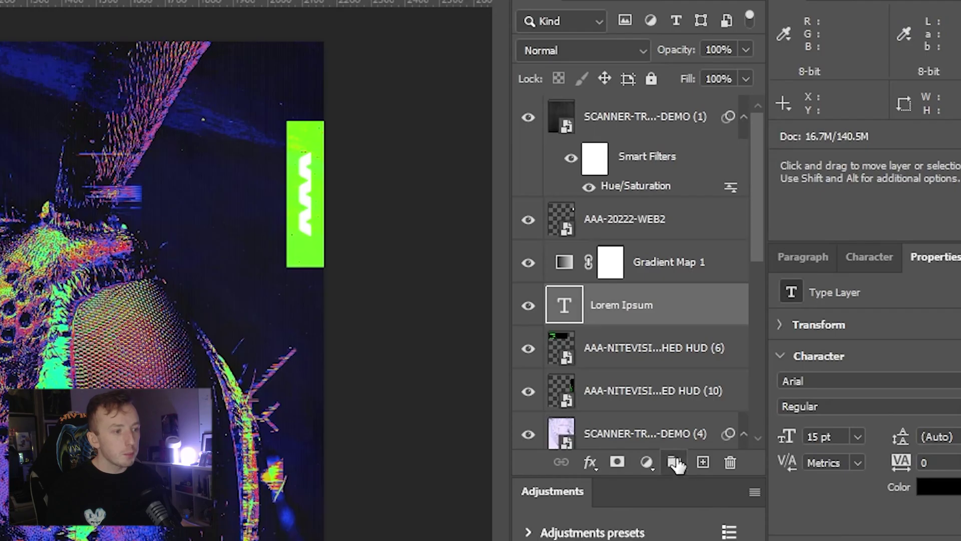
# Step: Put the Lorem Ipsum layer into a new group and apply a white Color Overlay to that group
pyautogui.click(800, 272)
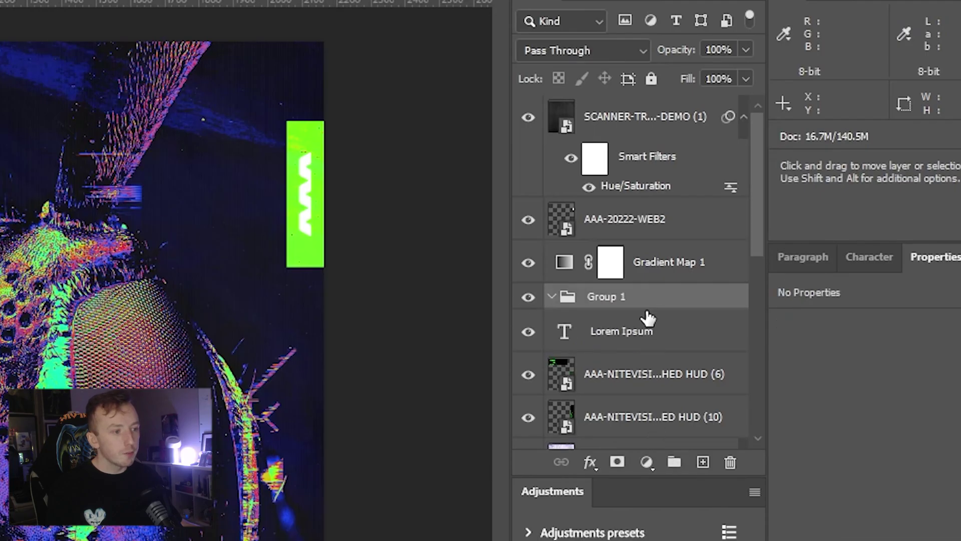
pyautogui.moveTo(765, 210); pyautogui.dragTo(766, 193)
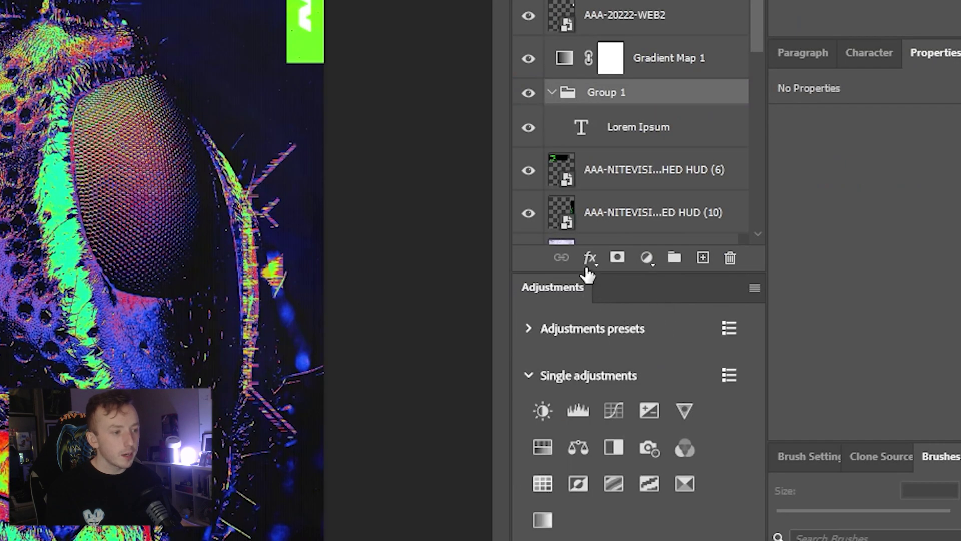
pyautogui.click(590, 462)
pyautogui.click(645, 400)
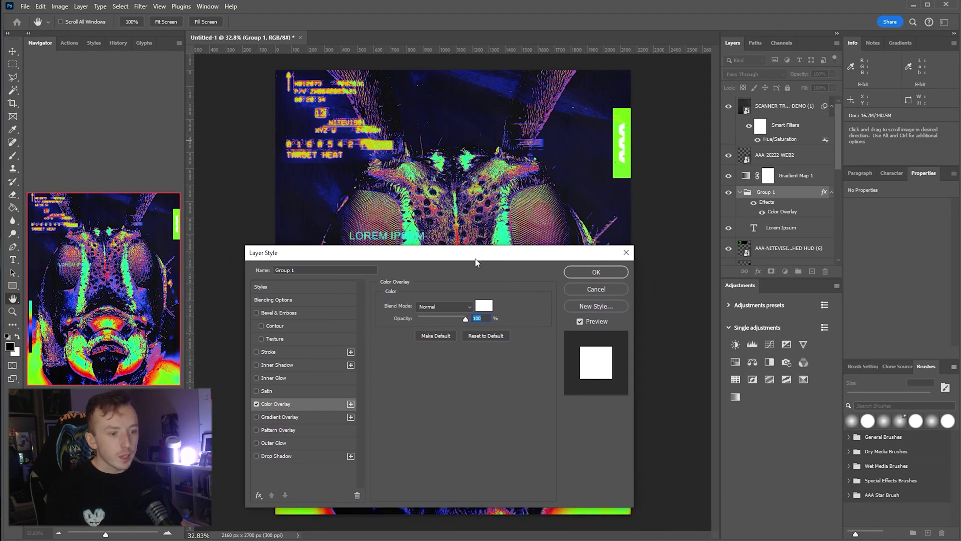
pyautogui.click(596, 272)
pyautogui.press('v')
# Step: Replace the placeholder with "studioaaa.com" at 9 pt and place it in the poster's lower left corner
pyautogui.click(781, 228)
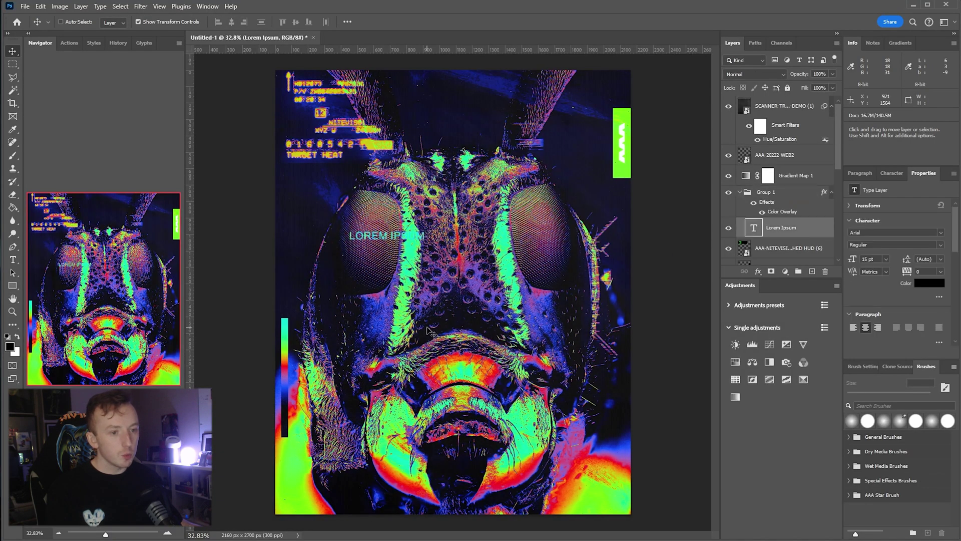
pyautogui.moveTo(427, 327); pyautogui.dragTo(493, 181)
pyautogui.doubleClick(759, 229)
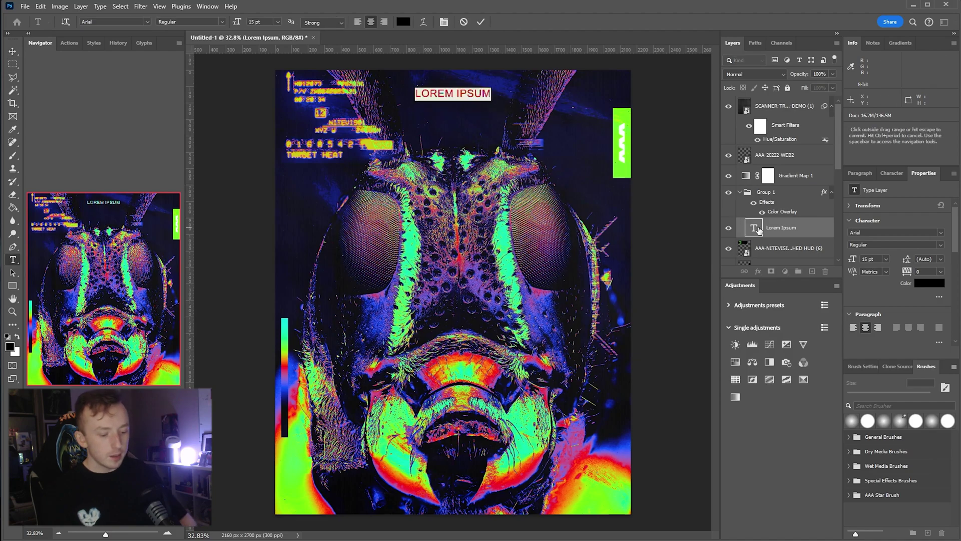
pyautogui.write('studioaaa.com')
pyautogui.moveTo(850, 259); pyautogui.dragTo(846, 257)
# Step: Duplicate the studioaaa.com text, change the copy to "01" and place it beside the insect's right-hand eye
pyautogui.moveTo(505, 170); pyautogui.dragTo(456, 55)
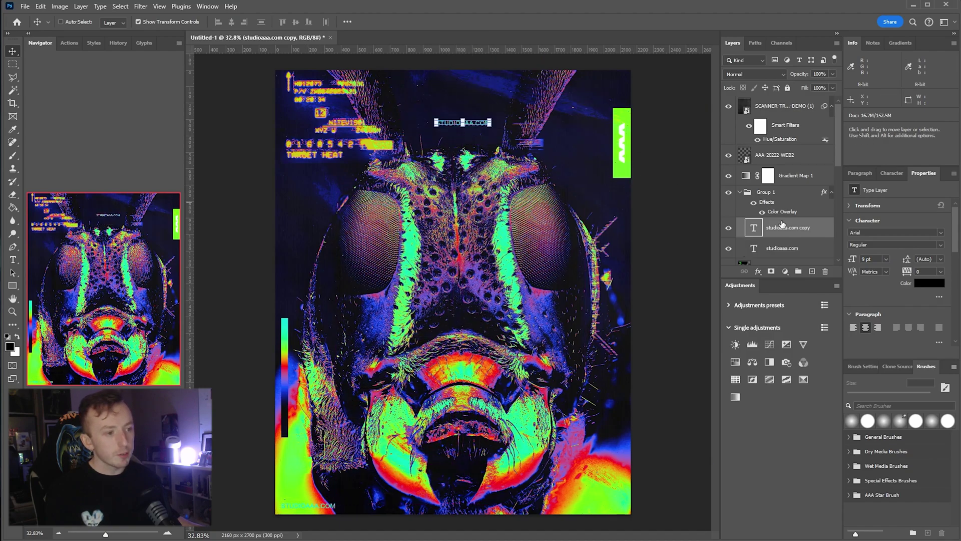
pyautogui.doubleClick(753, 230)
pyautogui.write('01')
pyautogui.hotkey('ctrl', 'Return')
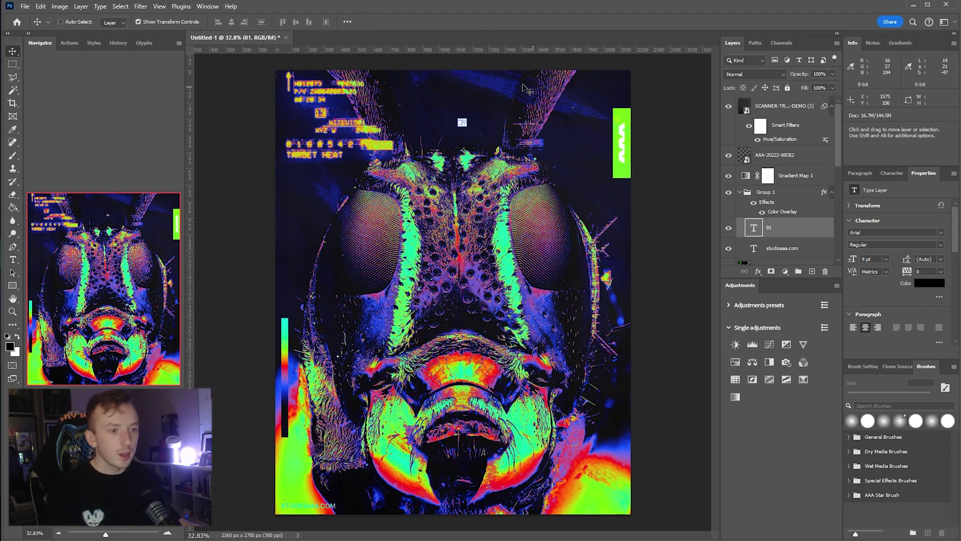
pyautogui.moveTo(518, 85); pyautogui.dragTo(661, 188)
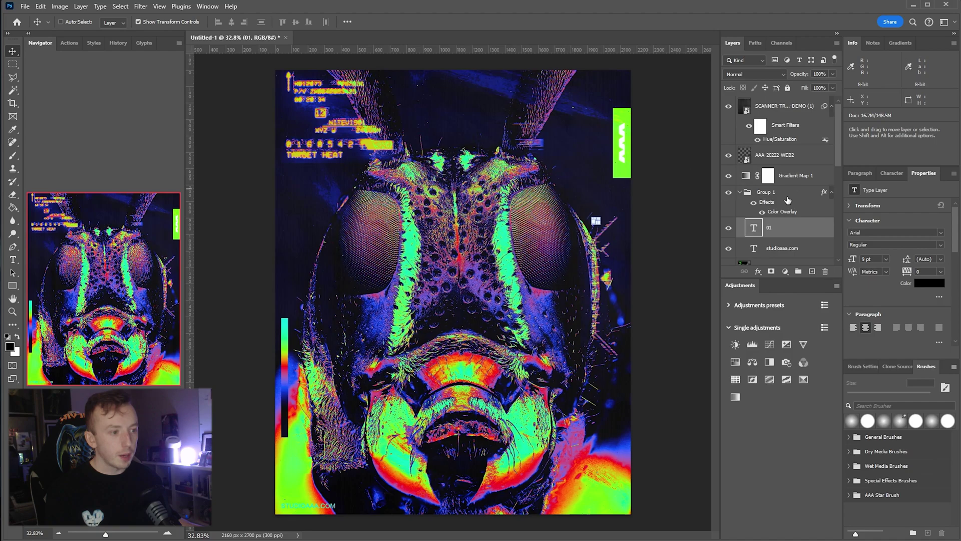
pyautogui.click(784, 215)
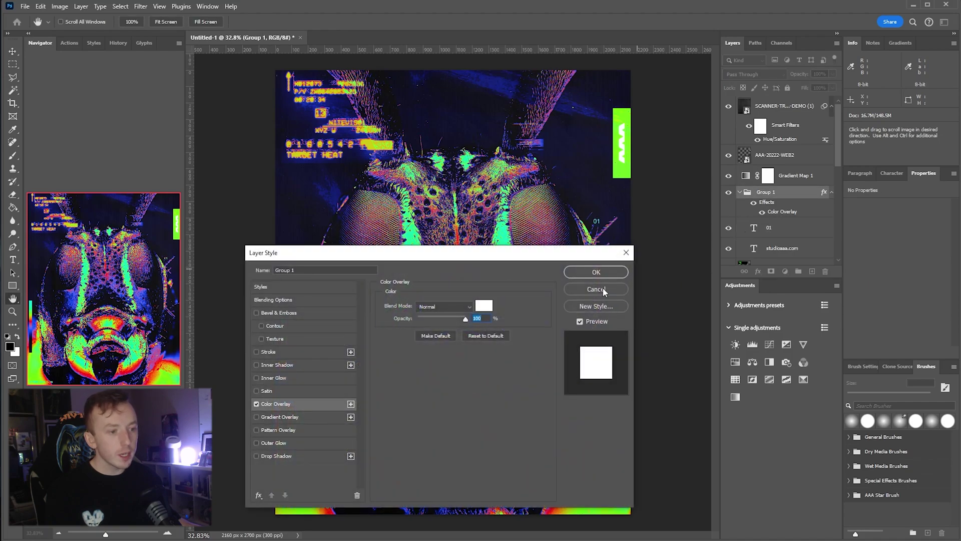
pyautogui.click(603, 290)
pyautogui.click(798, 249)
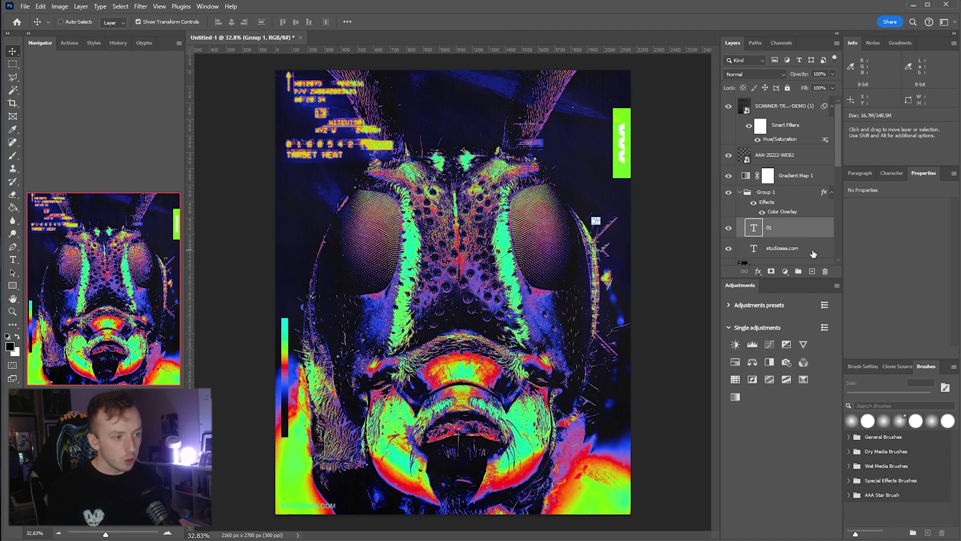
# Step: Duplicate the 01 label to the left edge of the insect's head and change the copy to "02"
pyautogui.click(806, 229)
pyautogui.hotkey('ctrl', 'j')
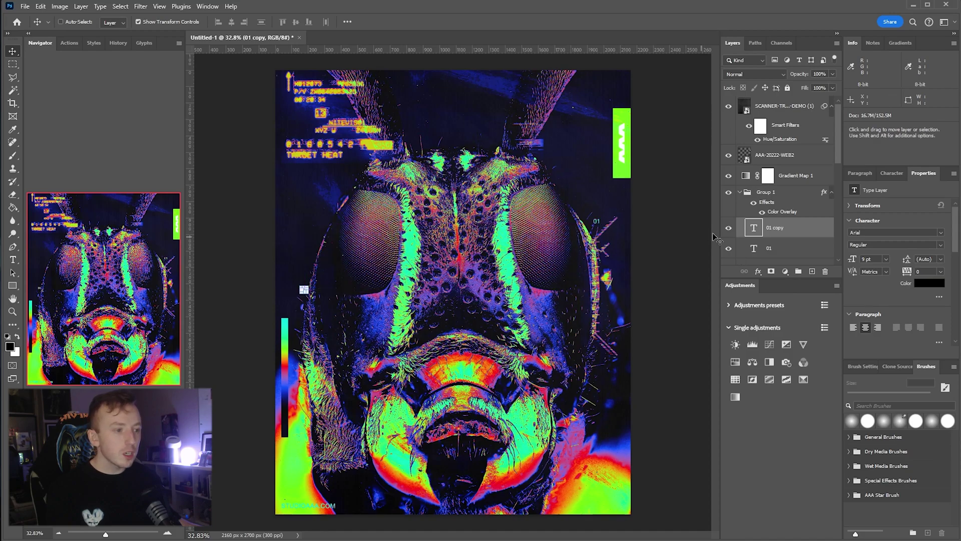
pyautogui.doubleClick(751, 230)
pyautogui.write('02')
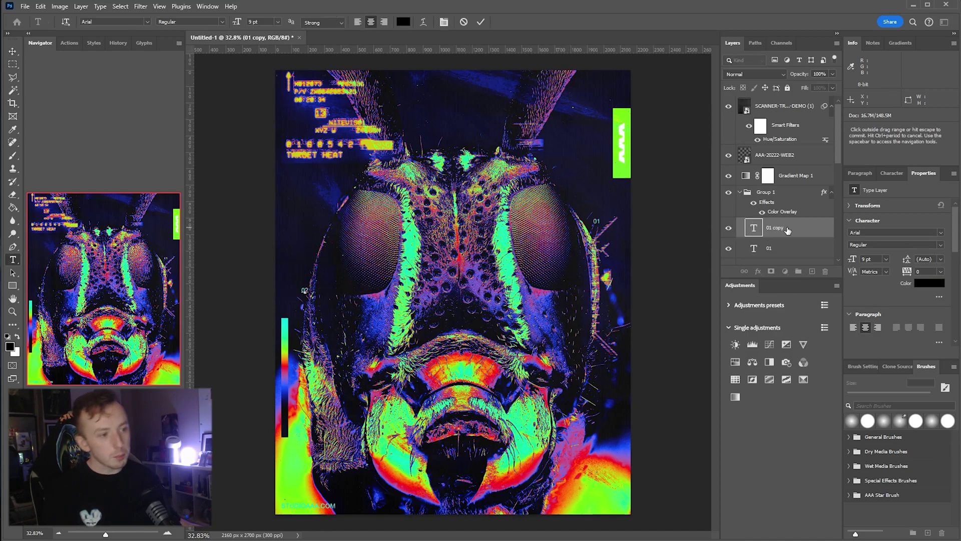
pyautogui.press('Escape')
pyautogui.press('v')
# Step: Duplicate the 02 label to the lower right of the insect's head and change the copy to "aaa"
pyautogui.moveTo(327, 197); pyautogui.dragTo(633, 326)
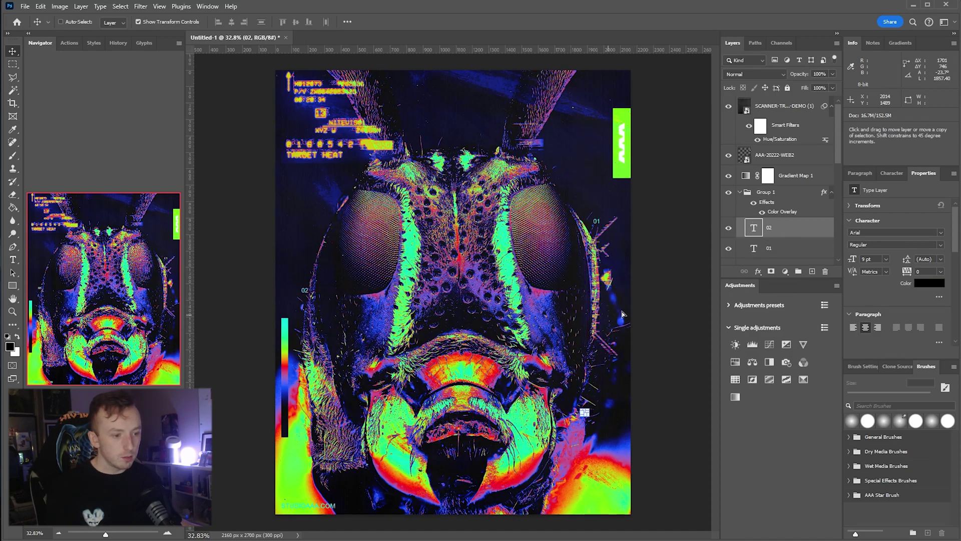
pyautogui.doubleClick(752, 228)
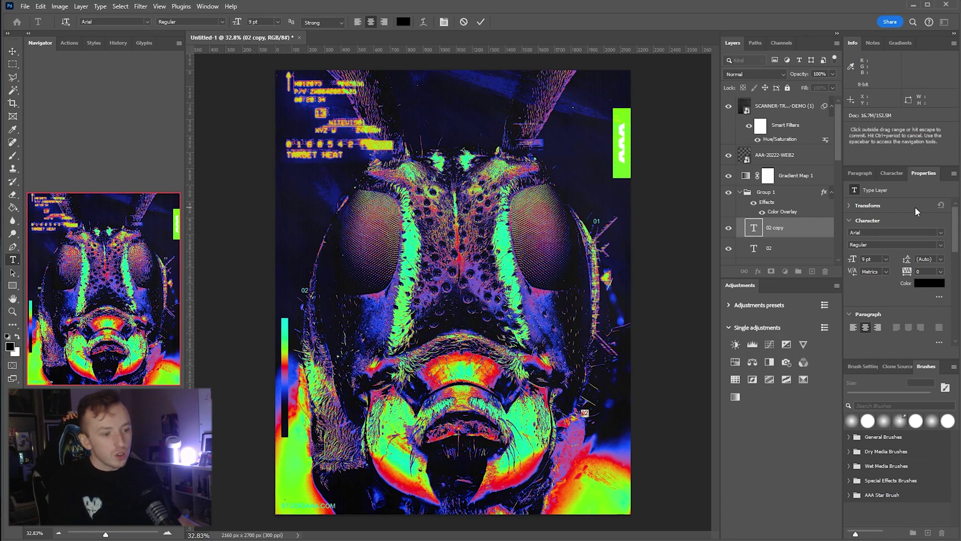
pyautogui.write('aaa')
pyautogui.press('Escape')
pyautogui.press('v')
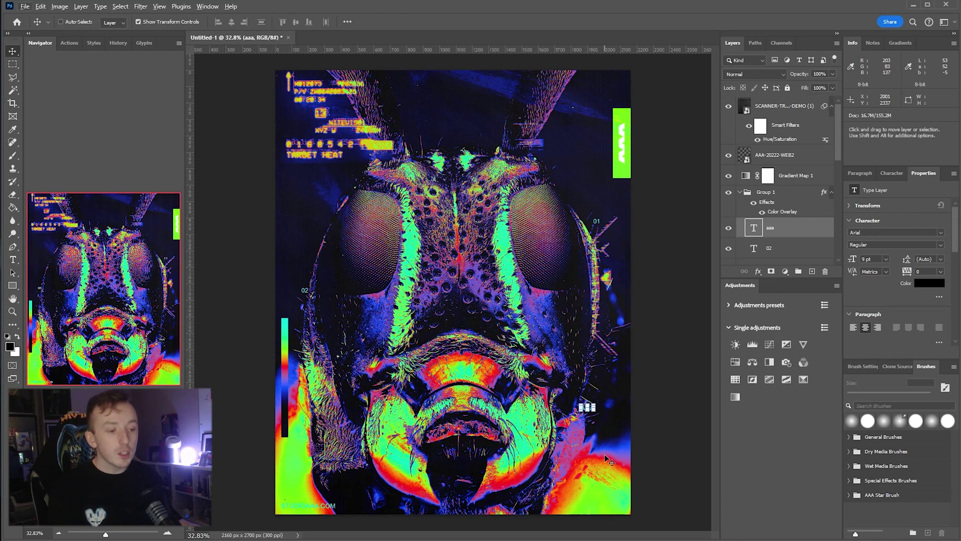
# Step: Duplicate the AAA label to the poster's upper centre, open its text for editing and look through the Arial glyphs for a symbol
pyautogui.moveTo(609, 462); pyautogui.dragTo(481, 163)
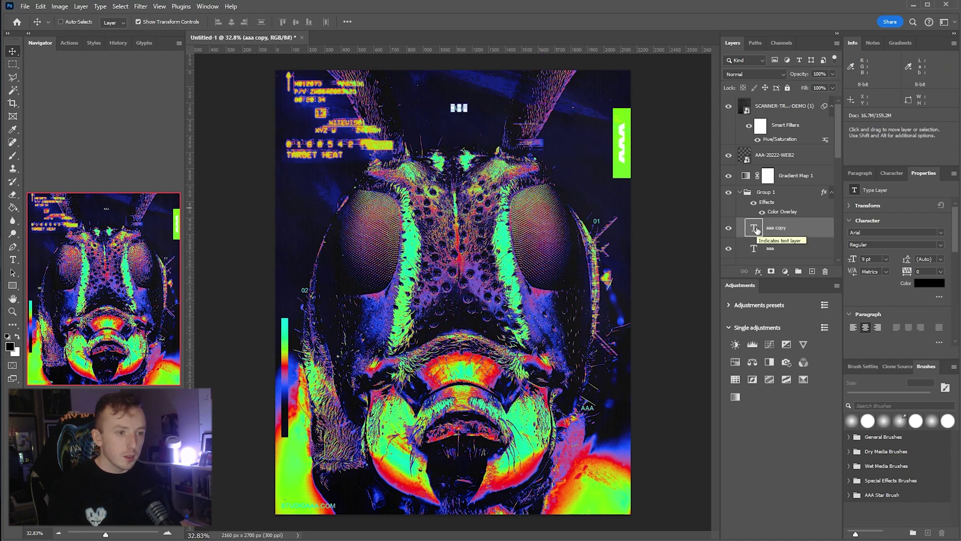
pyautogui.doubleClick(755, 229)
pyautogui.click(147, 43)
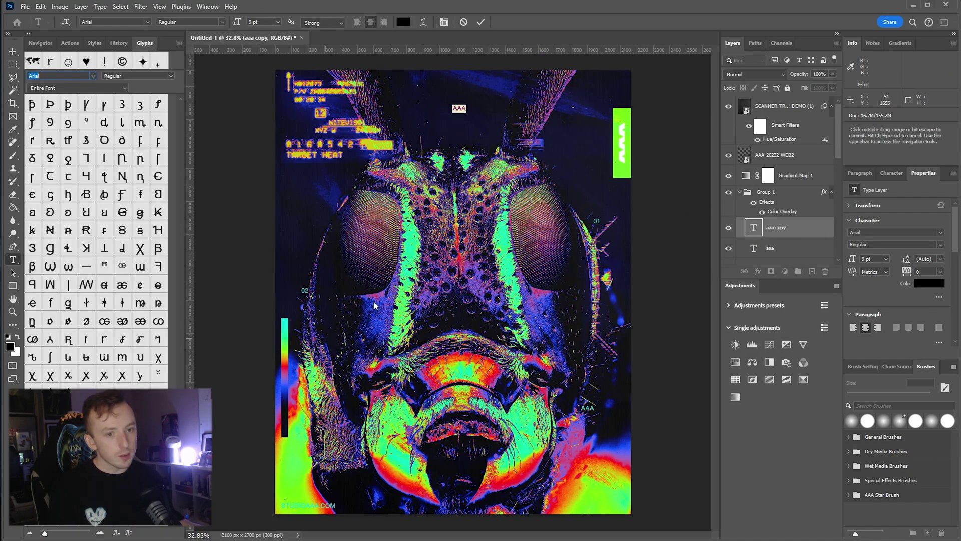
pyautogui.scroll(-1, 77, 273)
pyautogui.scroll(-10, 75, 280)
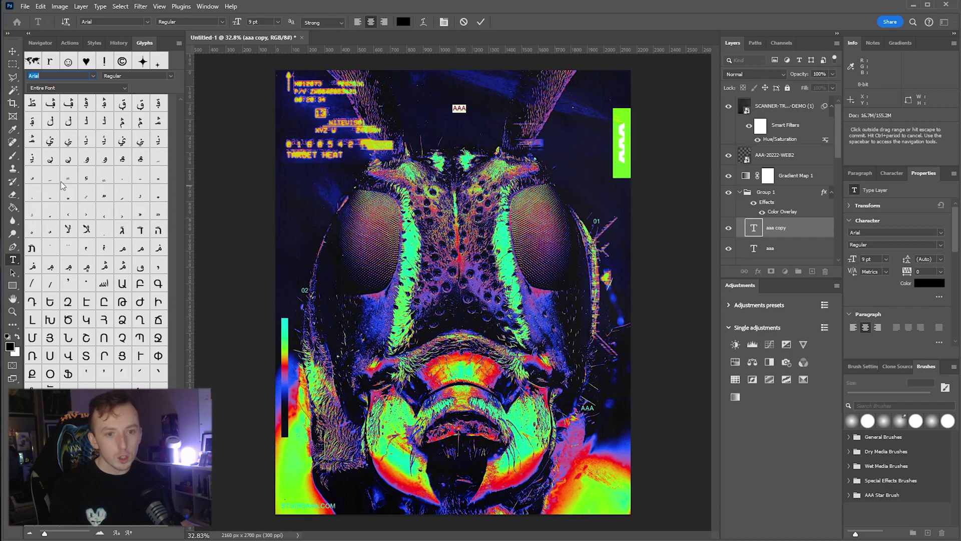
pyautogui.scroll(-12, 68, 214)
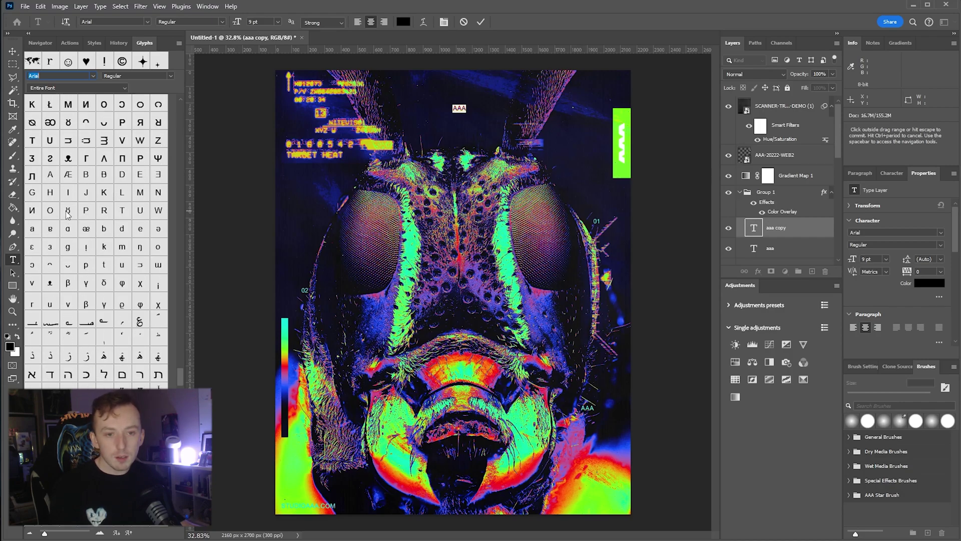
pyautogui.scroll(10, 69, 214)
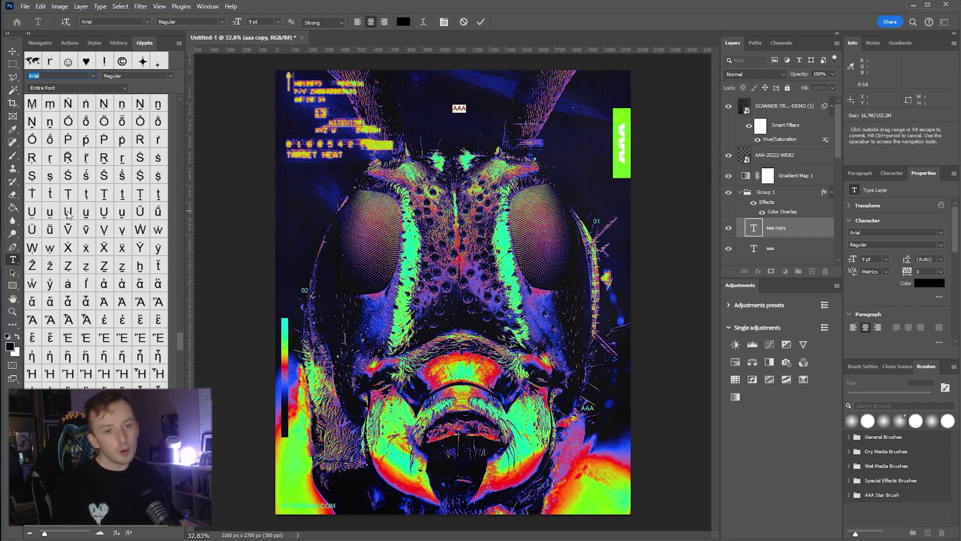
pyautogui.scroll(-10, 76, 201)
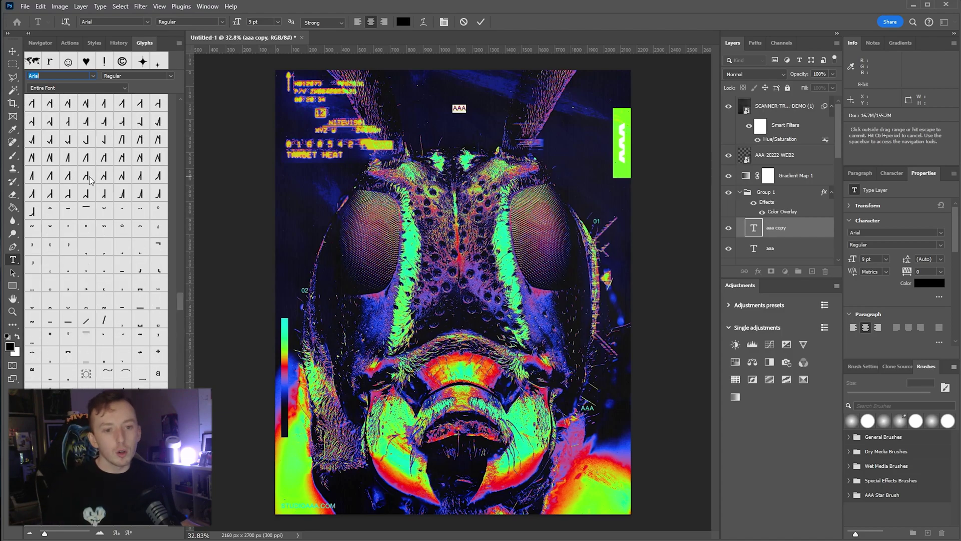
pyautogui.scroll(5, 91, 179)
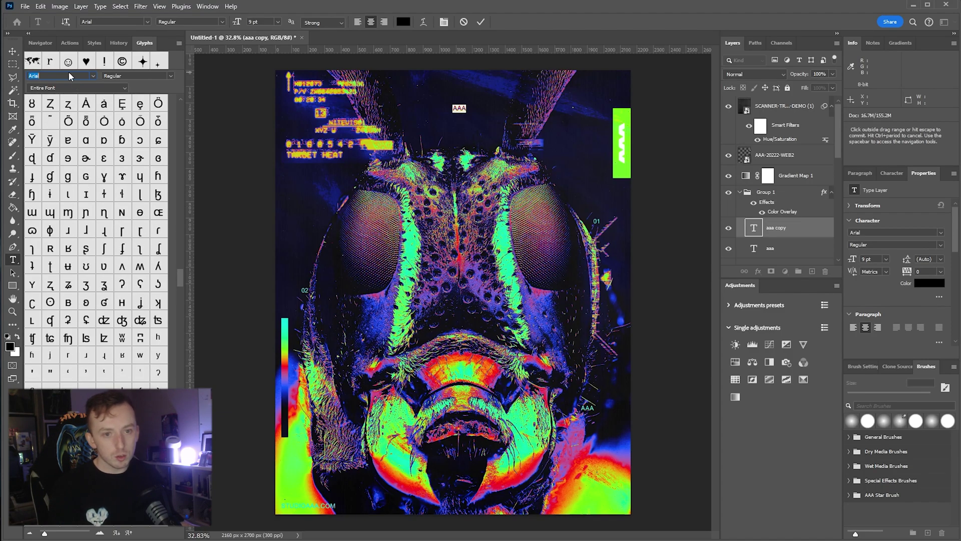
# Step: Set the copied label's font to Wingdings and replace its text with the smiley glyph, placed near the poster's lower right corner
pyautogui.click(881, 233)
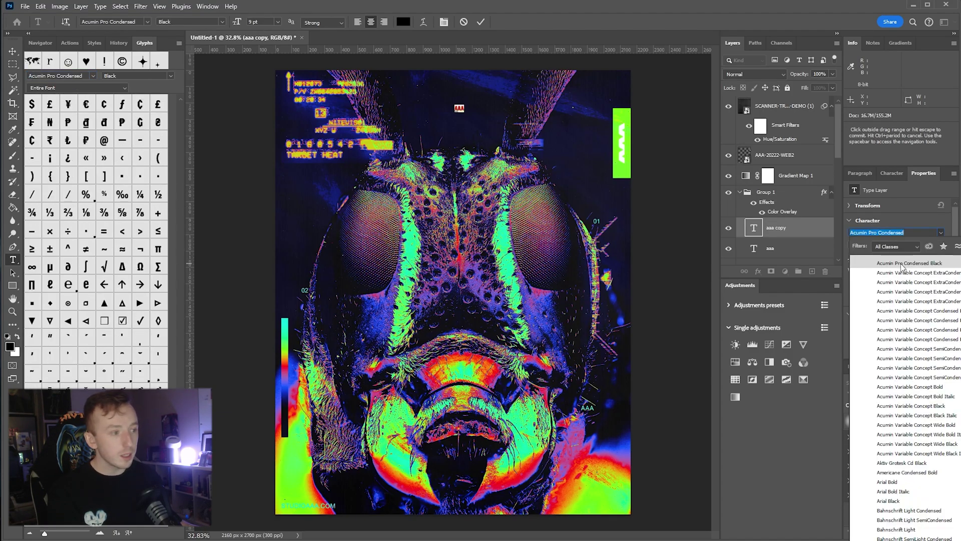
pyautogui.write('w')
pyautogui.press('Return')
pyautogui.scroll(3, 149, 245)
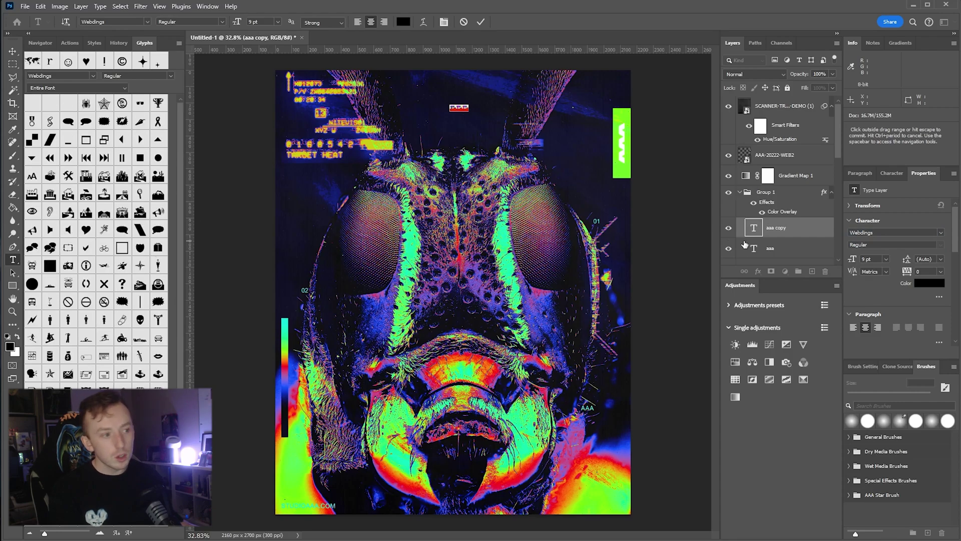
pyautogui.write('wing')
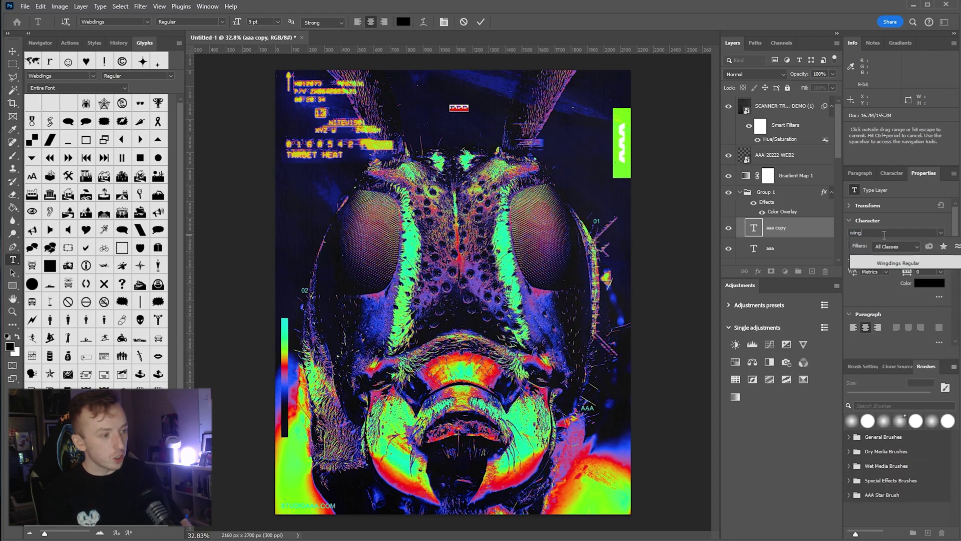
pyautogui.press('Return')
pyautogui.scroll(3, 131, 350)
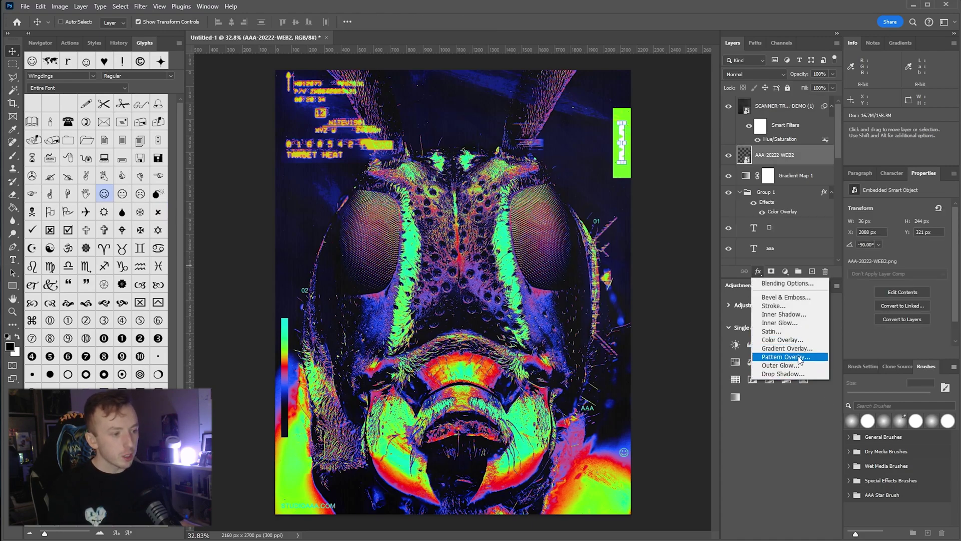
# Step: Turn the AAA logo black with an overlay layer style and place an 8 pt "bug" label left of the green tag
pyautogui.click(785, 357)
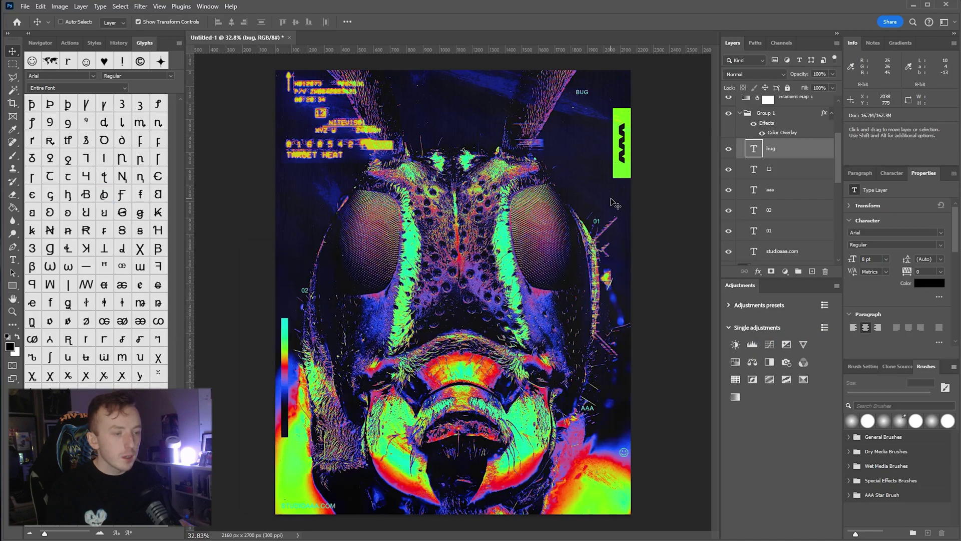
pyautogui.moveTo(615, 204); pyautogui.dragTo(617, 232)
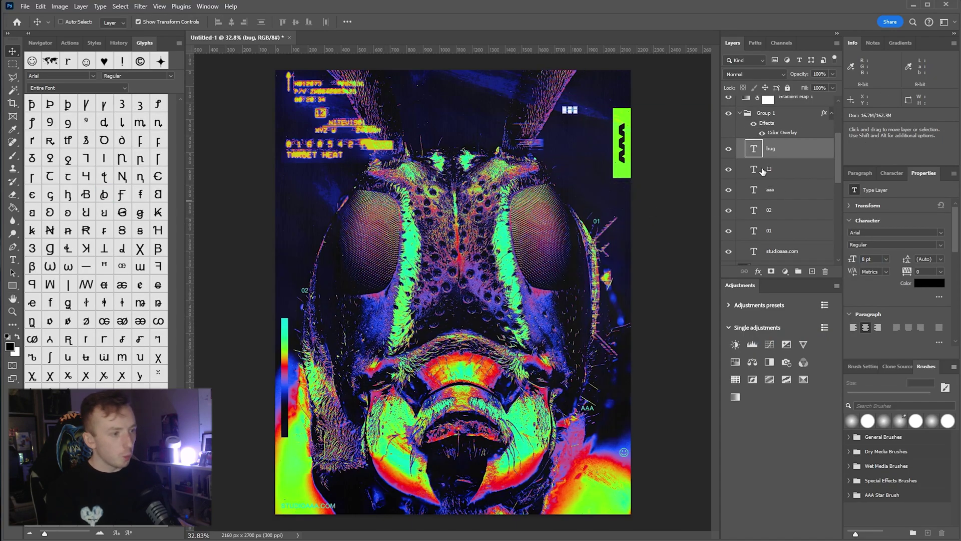
# Step: Add a white (#ffffff) Outer Glow layer style to the text label group
pyautogui.click(789, 122)
pyautogui.click(759, 271)
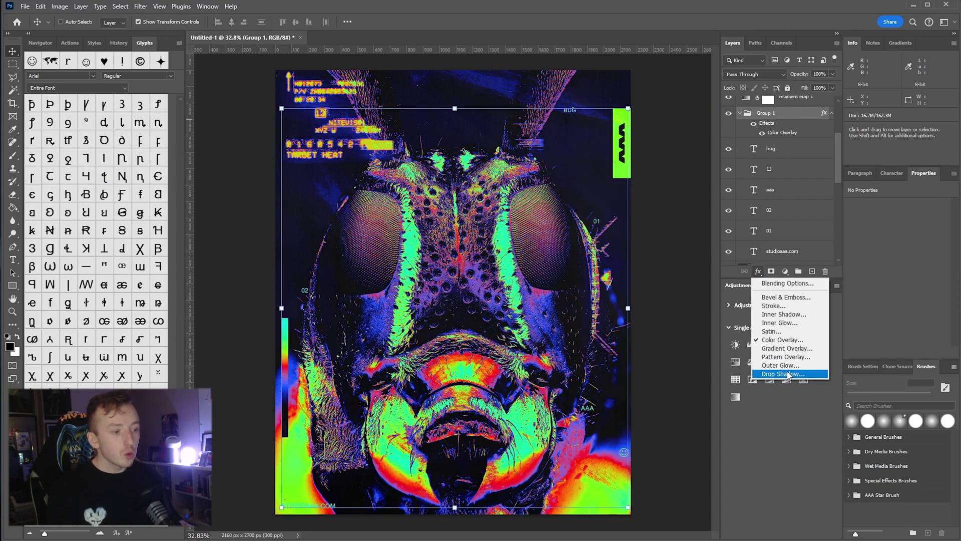
pyautogui.click(780, 365)
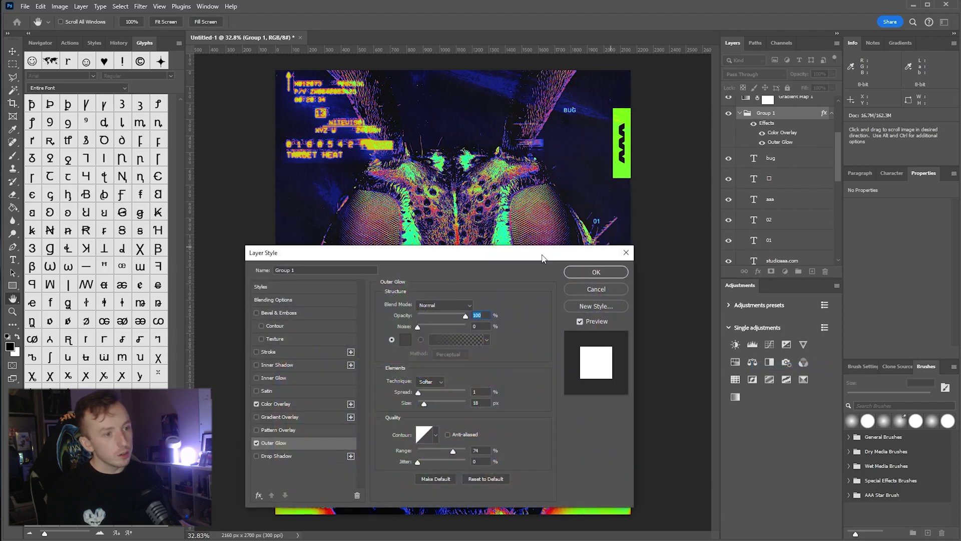
pyautogui.moveTo(507, 254); pyautogui.dragTo(865, 132)
pyautogui.click(770, 201)
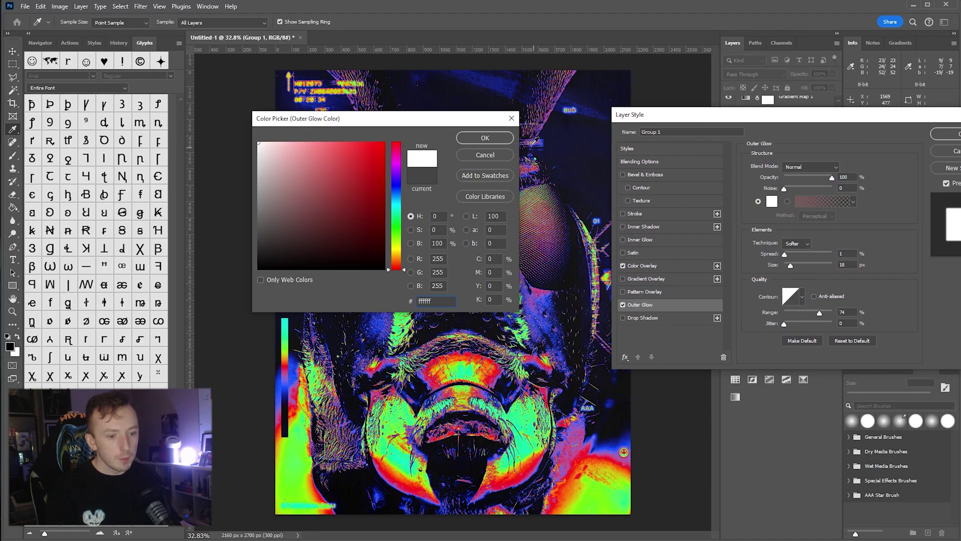
pyautogui.click(489, 136)
pyautogui.press('Return')
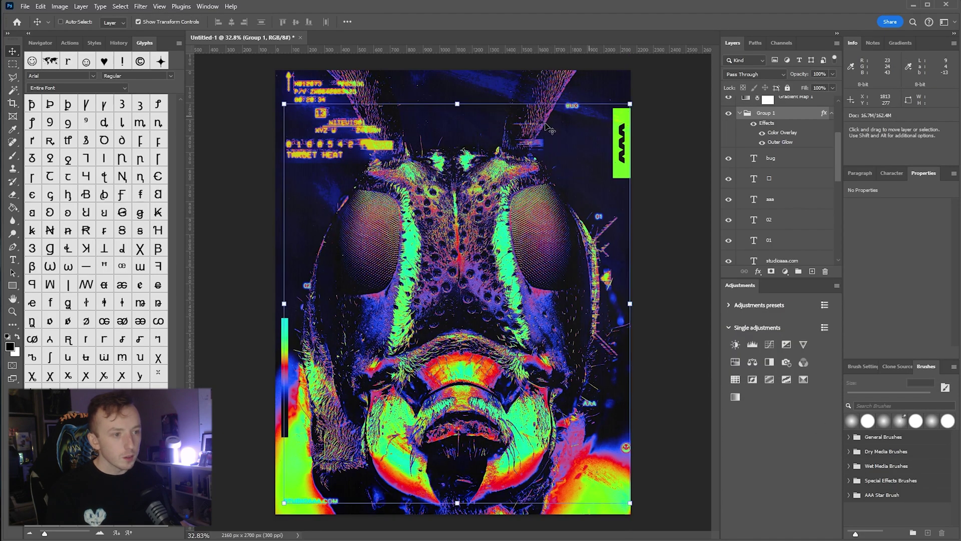
# Step: Select every layer from the Background up to the topmost scanner texture and convert them into one smart object
pyautogui.click(771, 163)
pyautogui.scroll(-3, 771, 162)
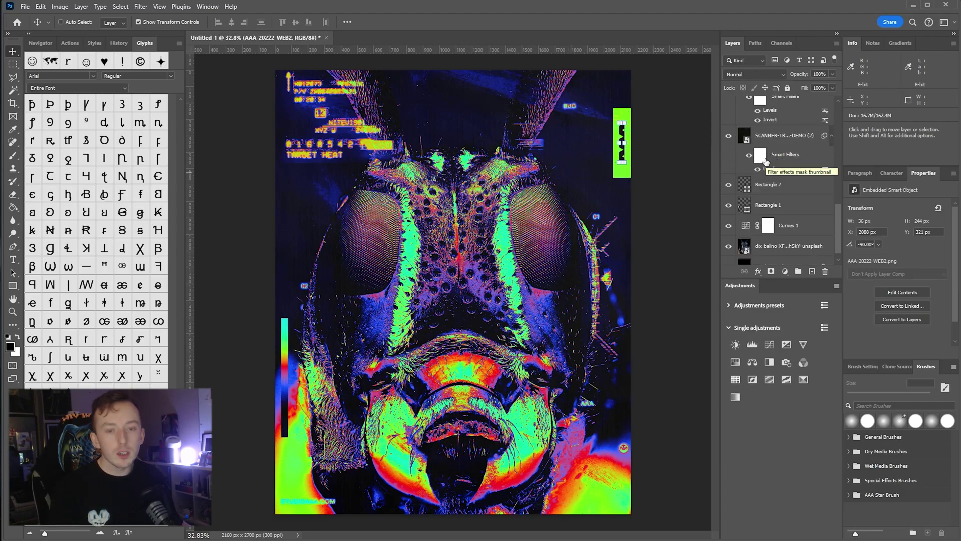
pyautogui.scroll(-1, 765, 160)
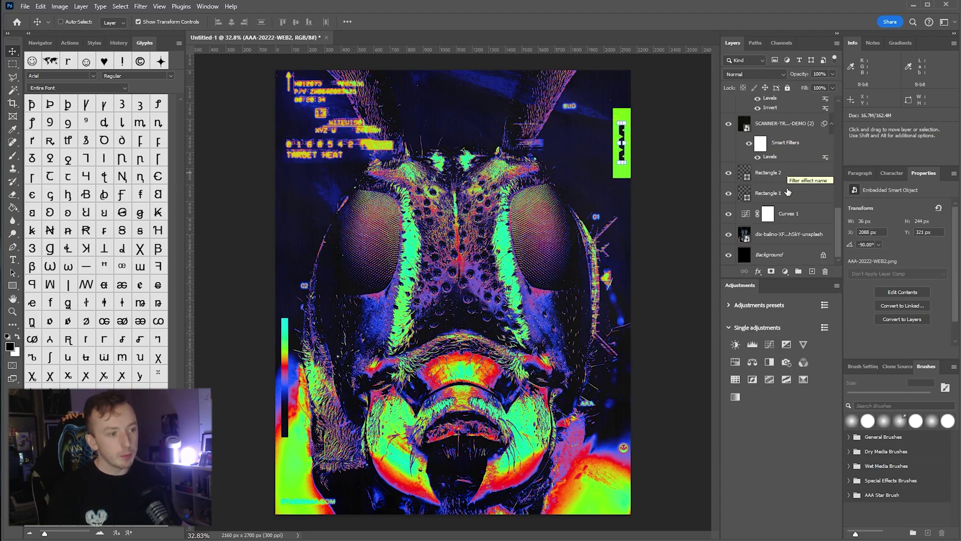
pyautogui.click(795, 258)
pyautogui.scroll(5, 798, 215)
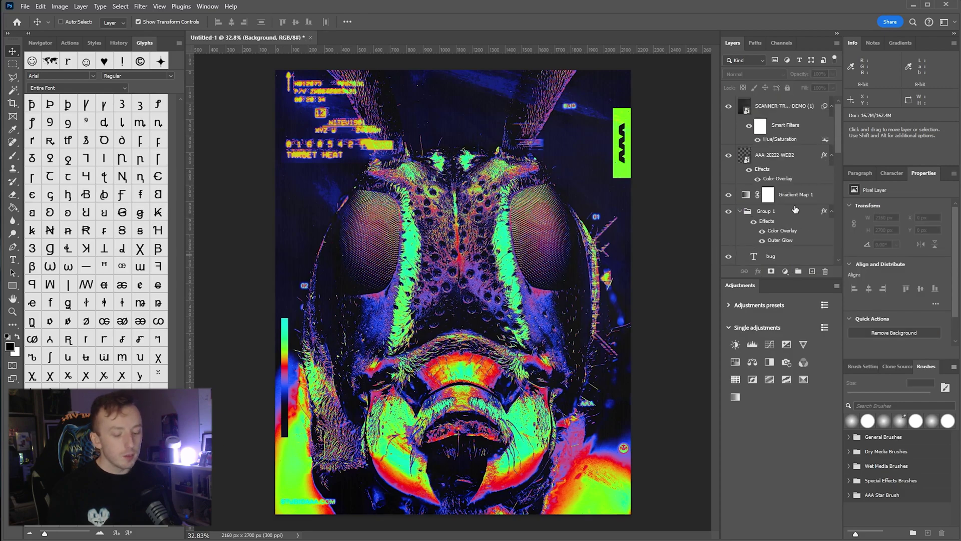
pyautogui.keyDown('shift'); pyautogui.click(785, 113); pyautogui.keyUp('shift')
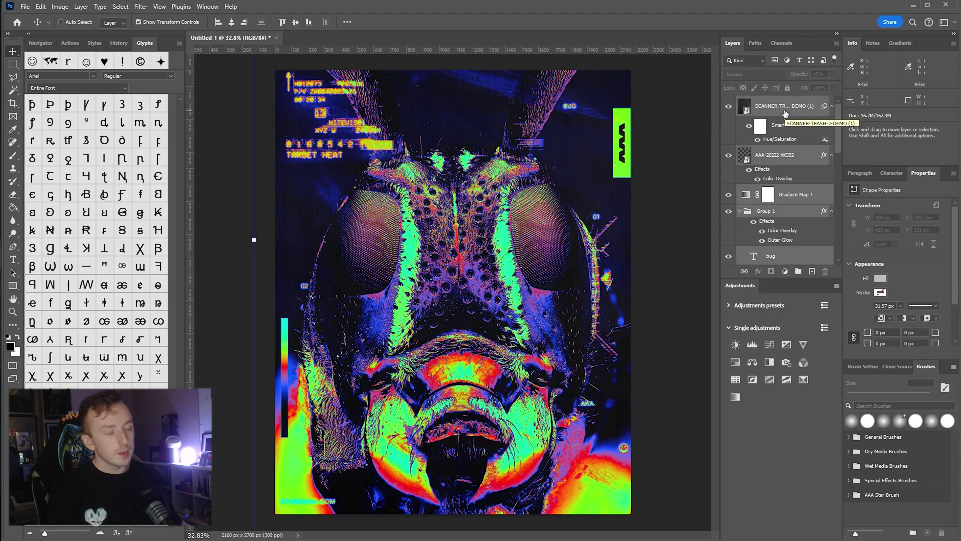
pyautogui.rightClick(784, 114)
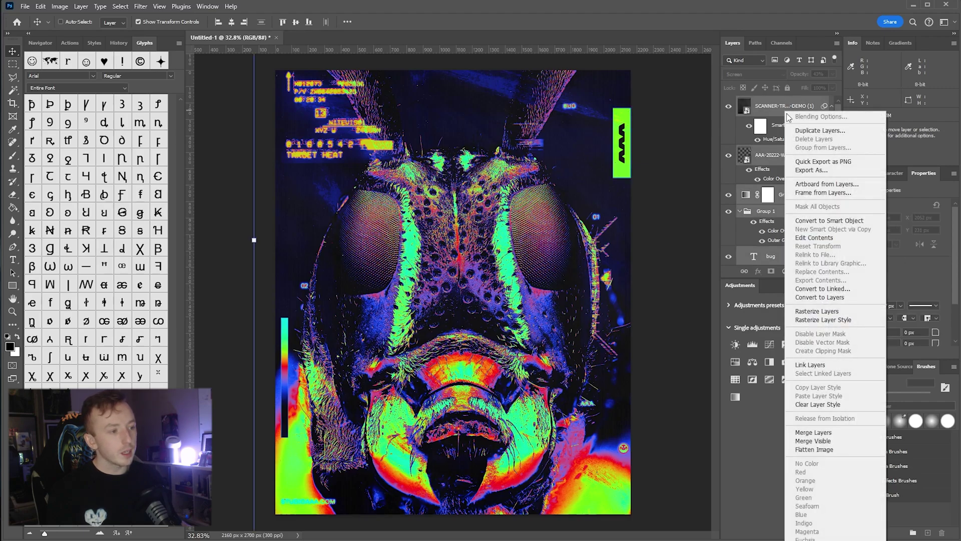
pyautogui.click(846, 224)
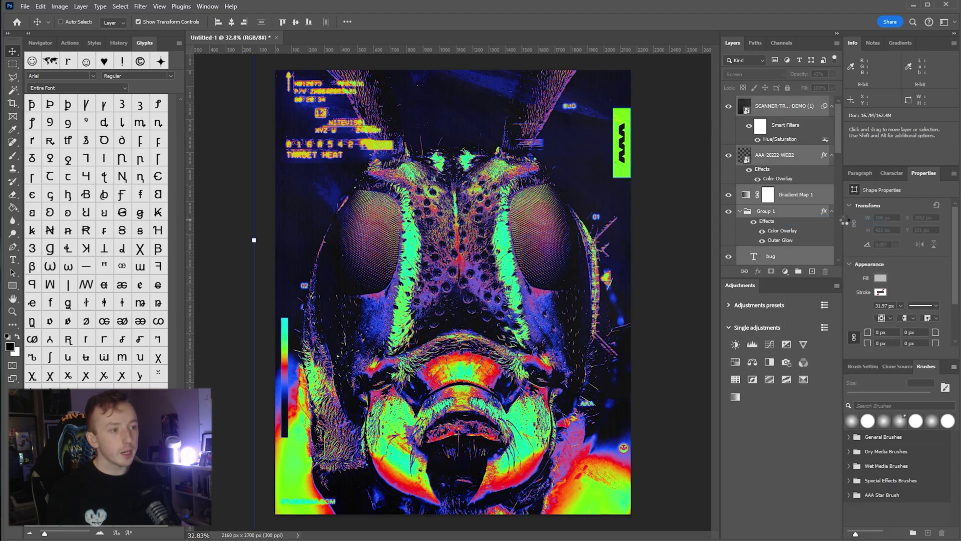
# Step: Try a Box Blur with a 72 px radius as a smart filter on the combined poster
pyautogui.click(143, 8)
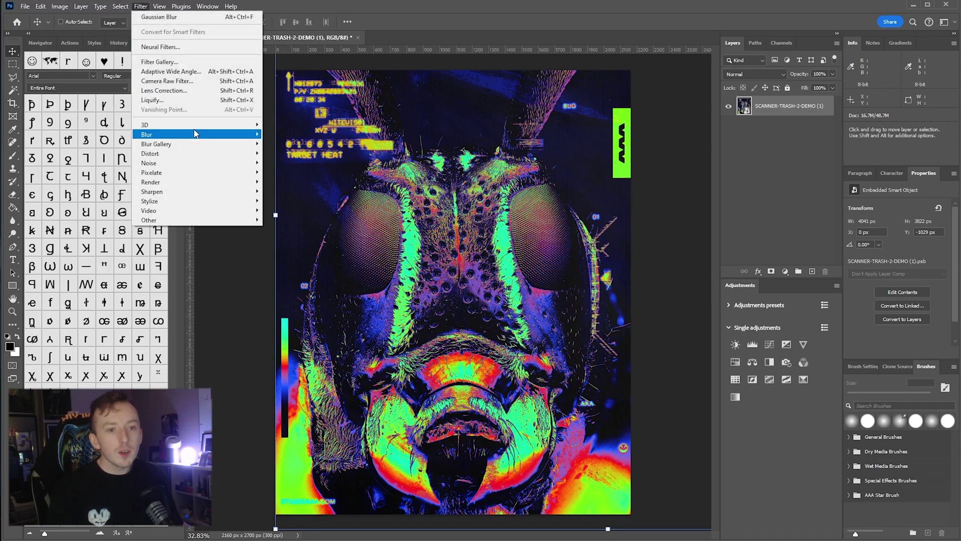
pyautogui.moveTo(199, 136)
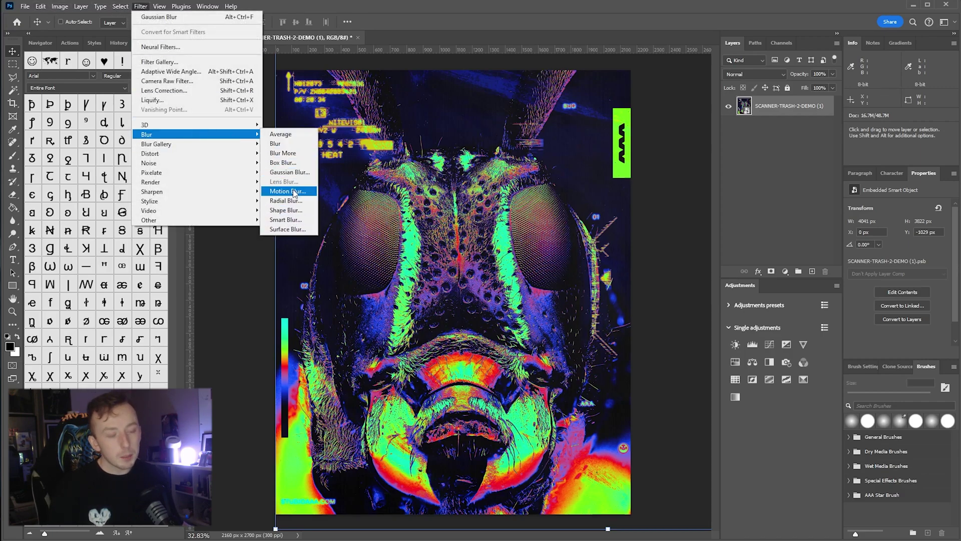
pyautogui.click(282, 163)
pyautogui.moveTo(805, 311); pyautogui.dragTo(815, 311)
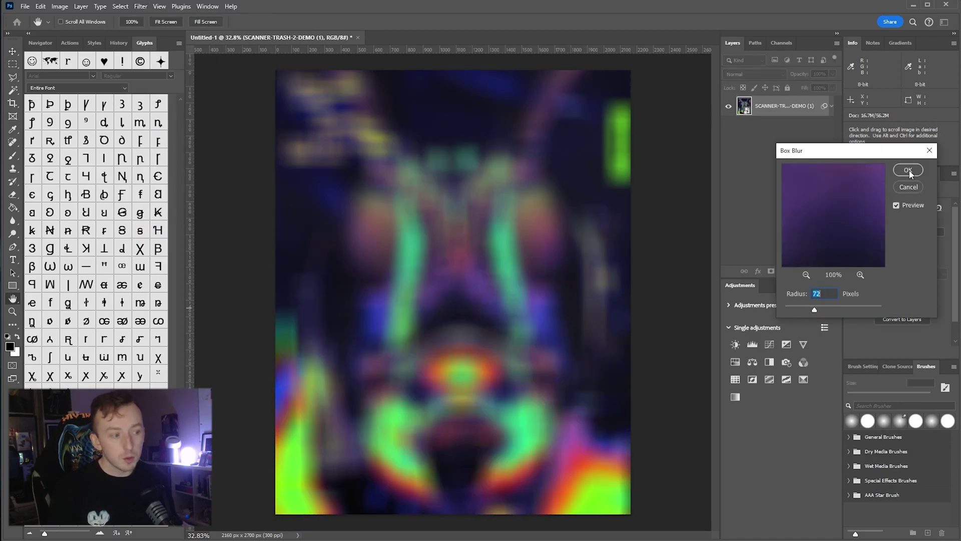
pyautogui.click(884, 154)
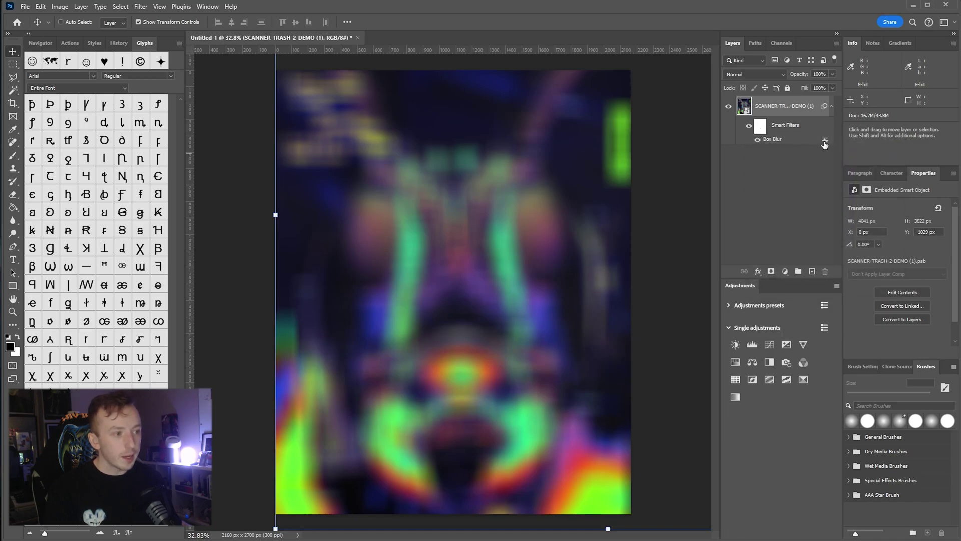
# Step: Set the Box Blur filter's blending mode to Screen at 100% opacity
pyautogui.doubleClick(825, 142)
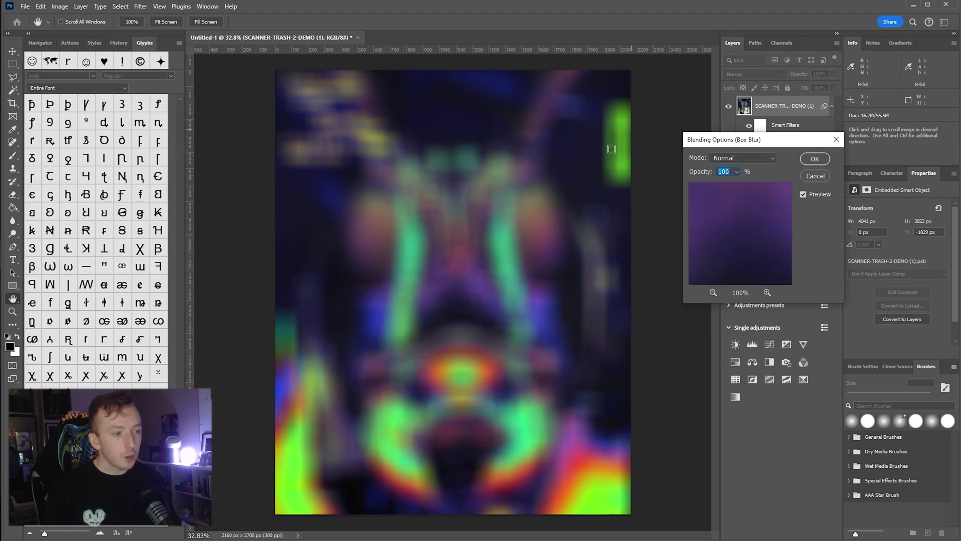
pyautogui.click(740, 156)
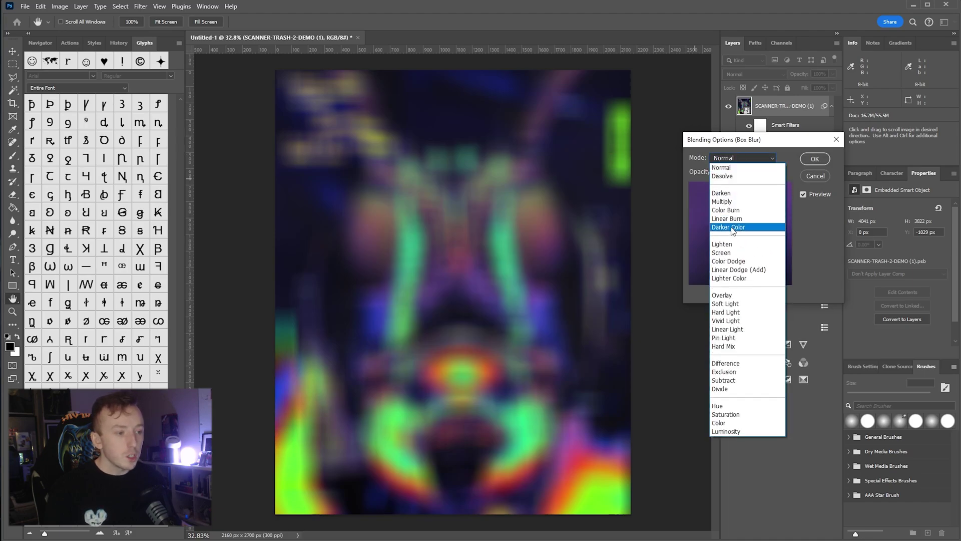
pyautogui.click(733, 246)
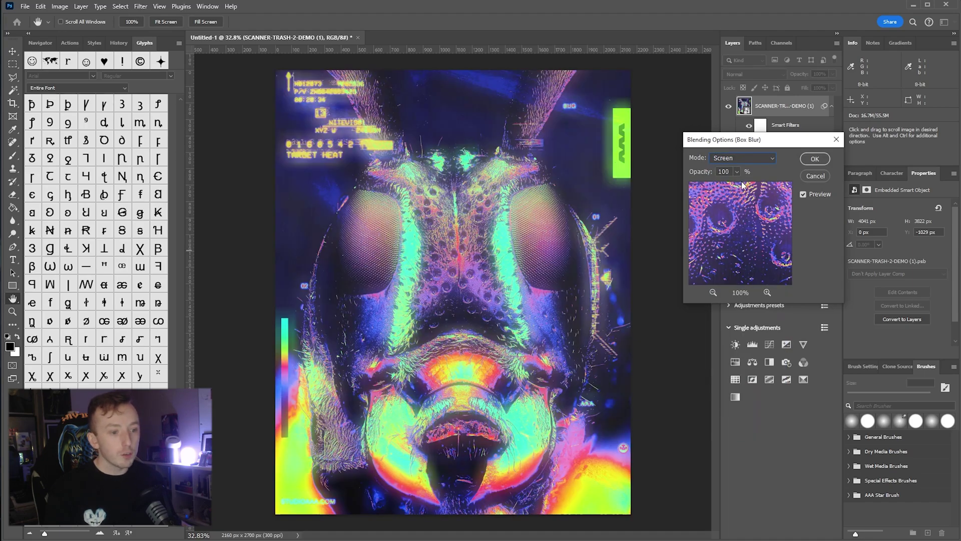
pyautogui.moveTo(736, 171); pyautogui.dragTo(753, 181)
pyautogui.click(815, 158)
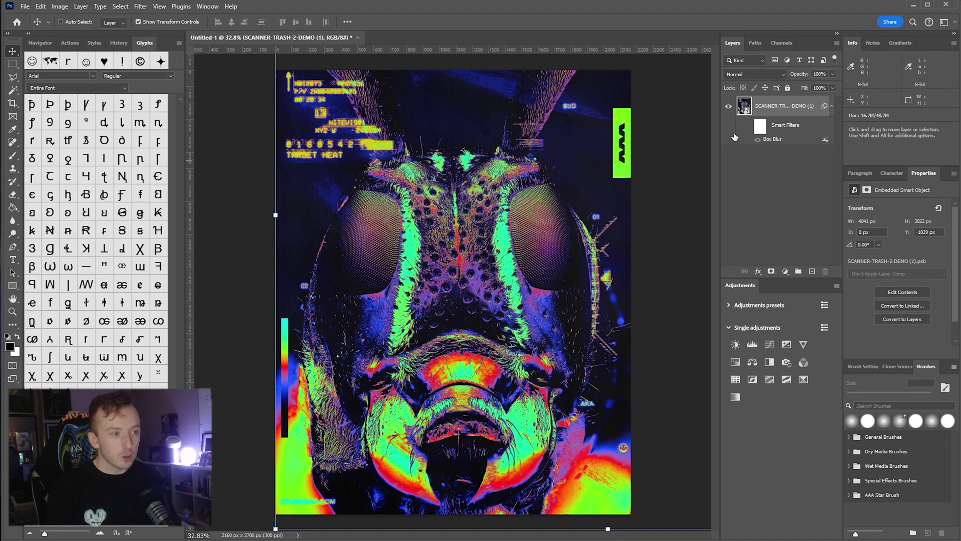
# Step: Compare the poster with and without the blur glow, inspect the labels up close and clear the smart filters
pyautogui.click(749, 128)
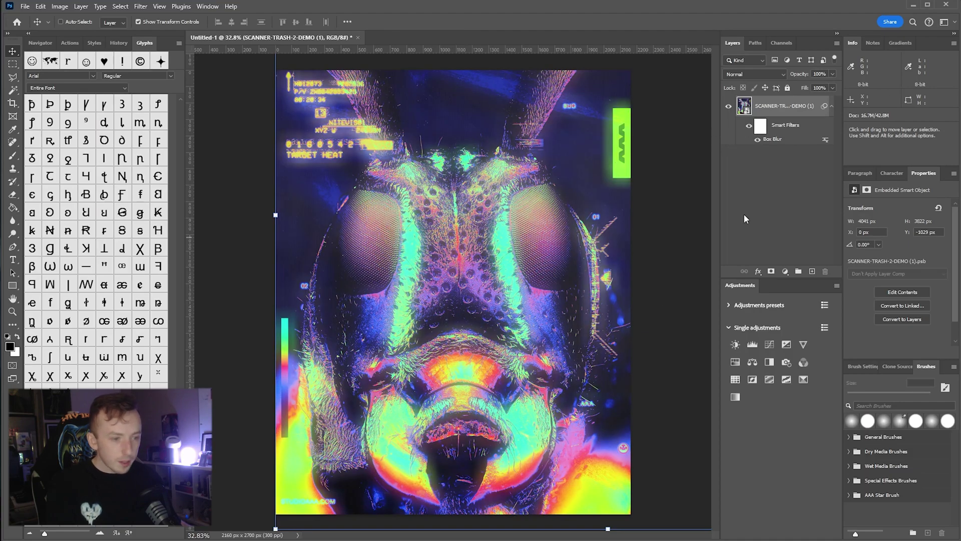
pyautogui.scroll(5, 614, 108)
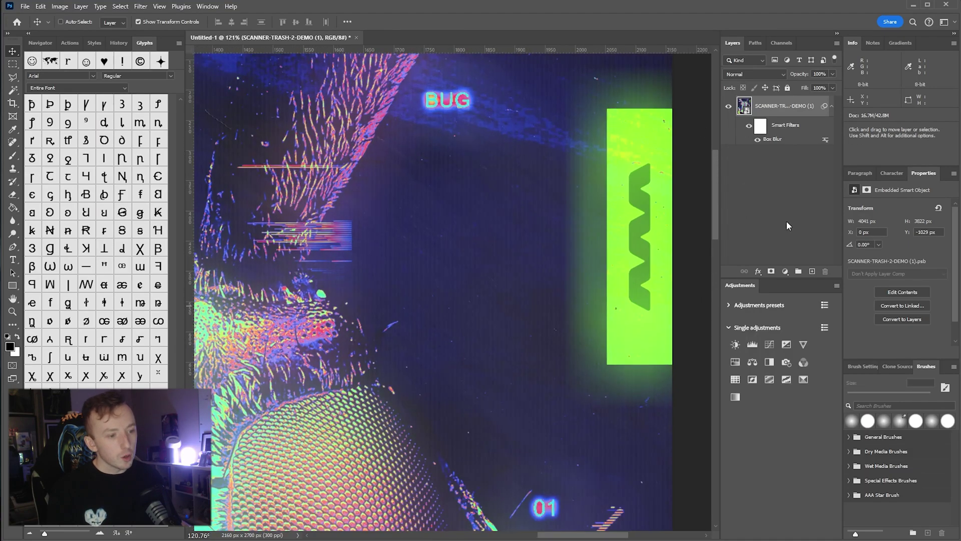
pyautogui.scroll(-7, 616, 220)
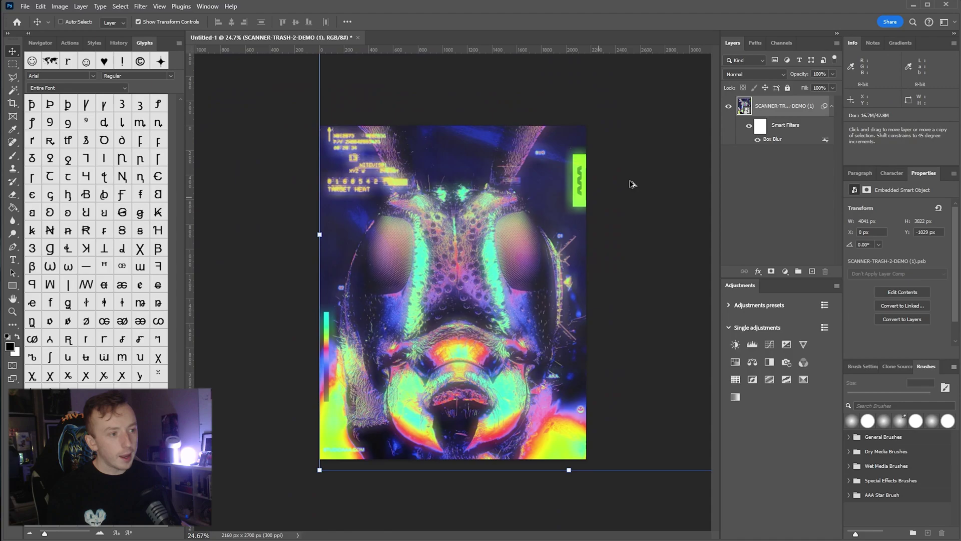
pyautogui.rightClick(783, 131)
pyautogui.click(811, 165)
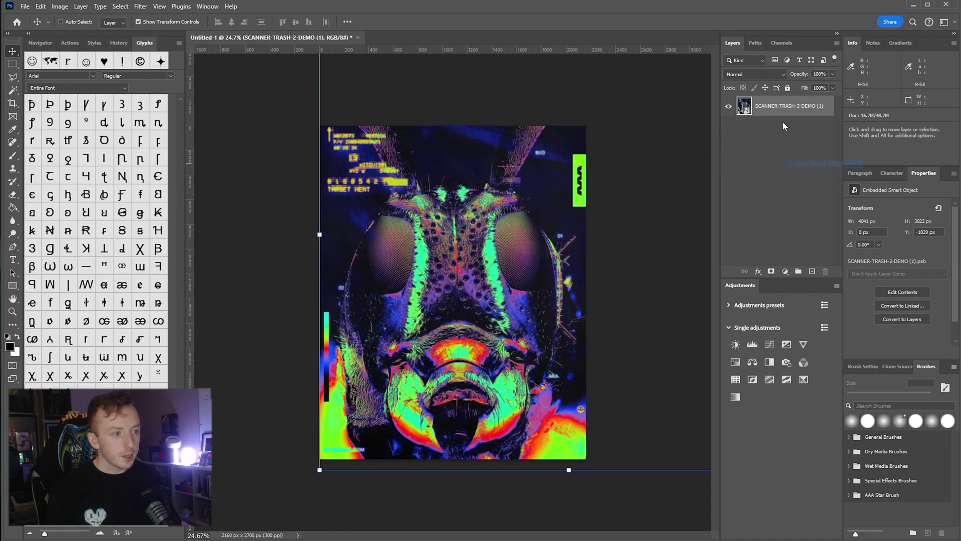
# Step: Duplicate the poster smart object, apply a 72 px Box Blur to the copy and set its blend mode to Screen
pyautogui.moveTo(785, 114); pyautogui.dragTo(812, 271)
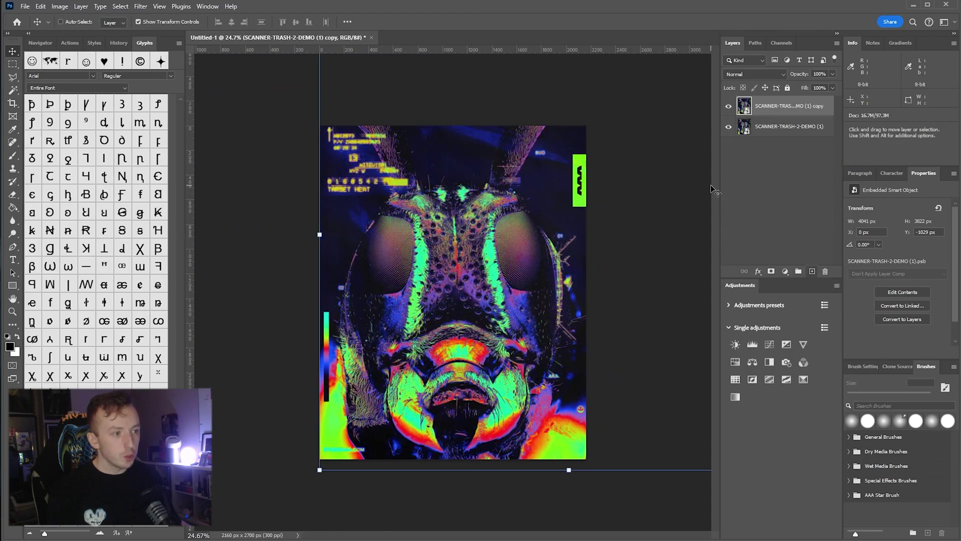
pyautogui.click(140, 6)
pyautogui.moveTo(150, 134)
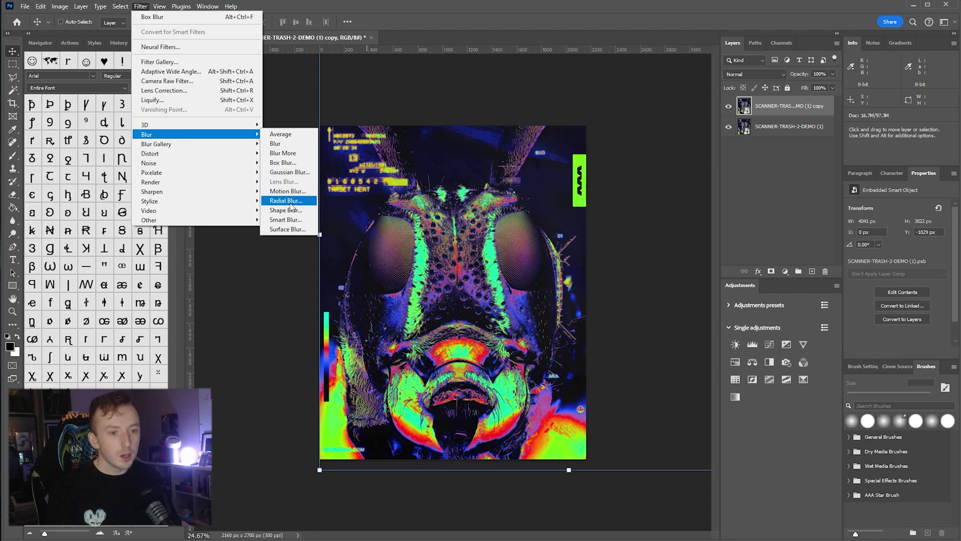
pyautogui.click(283, 162)
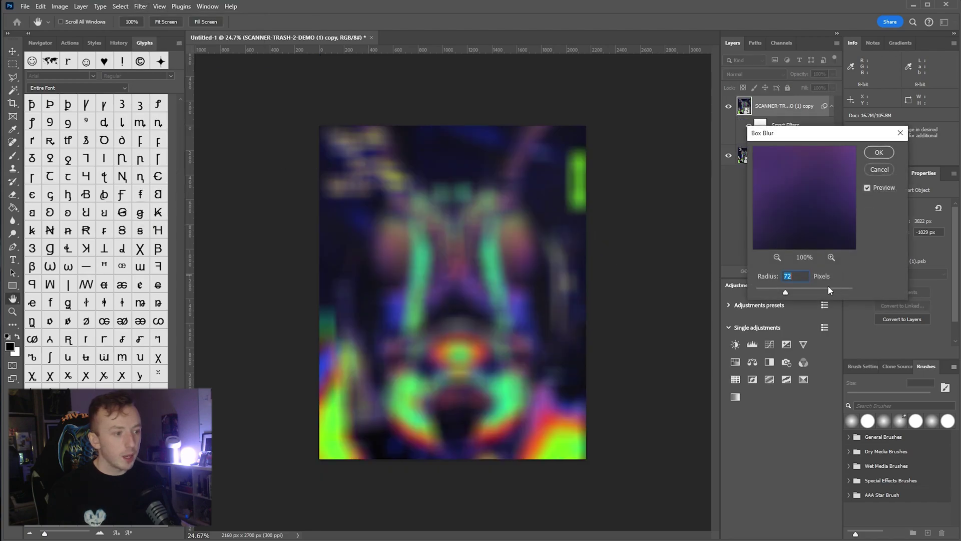
pyautogui.press('Return')
pyautogui.click(753, 74)
pyautogui.click(789, 161)
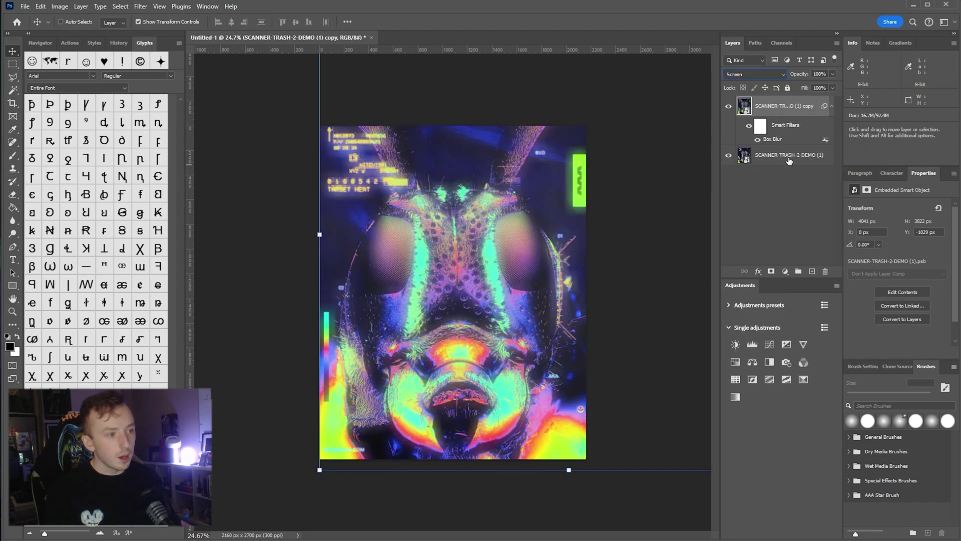
# Step: Add a layer mask to the blurred copy and paint out its glow over the green tag and the poster's edges with a 700 px brush
pyautogui.click(771, 271)
pyautogui.press('b')
pyautogui.click(576, 197)
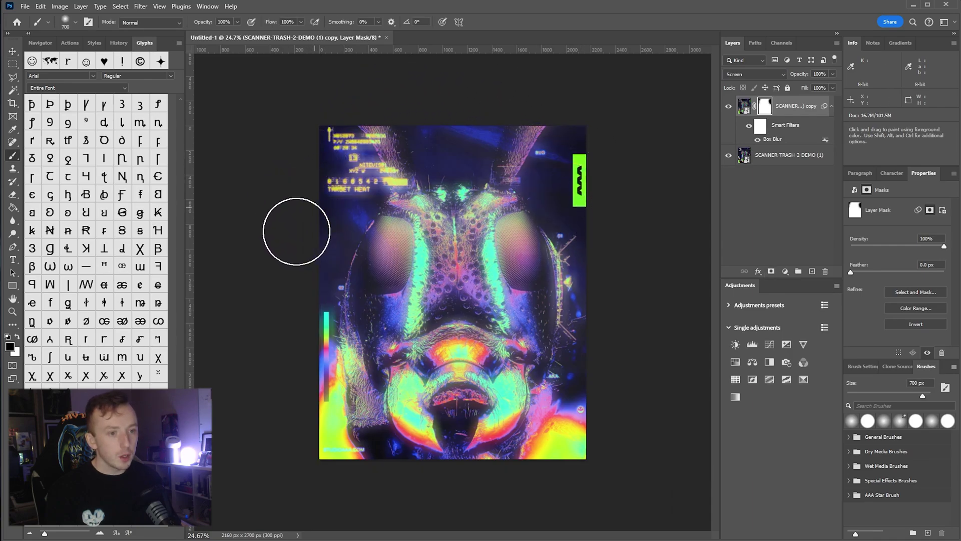
pyautogui.moveTo(296, 351)
pyautogui.mouseDown()
pyautogui.moveTo(292, 455)
pyautogui.moveTo(435, 489)
pyautogui.moveTo(551, 483)
pyautogui.mouseUp()
pyautogui.scroll(1, 550, 483)
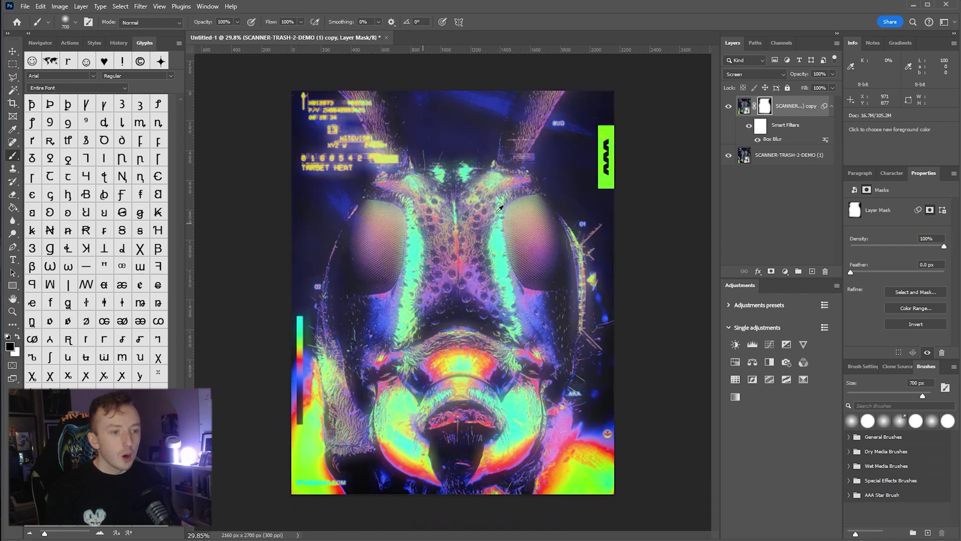
# Step: Set the blurred copy's Blend If black point for the underlying layer to 23
pyautogui.click(759, 272)
pyautogui.click(770, 282)
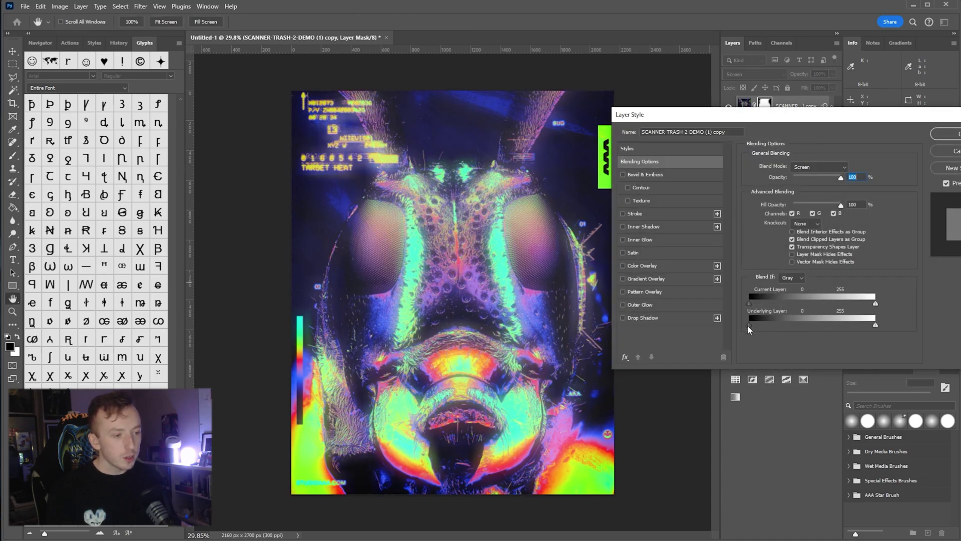
pyautogui.moveTo(749, 326); pyautogui.dragTo(761, 326)
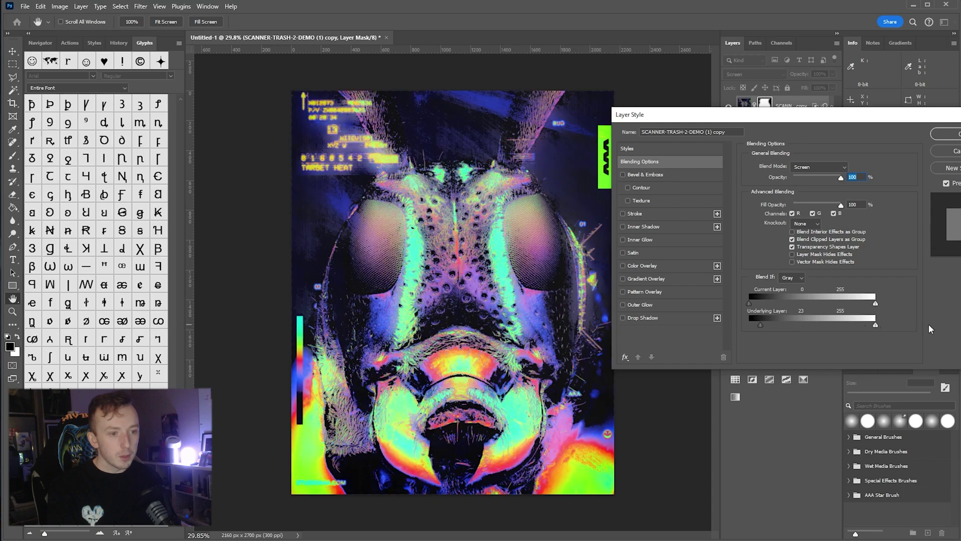
pyautogui.click(949, 134)
# Step: Duplicate the original unblurred poster layer and move the copy to the top of the layer stack
pyautogui.hotkey('ctrl', '0')
pyautogui.click(796, 156)
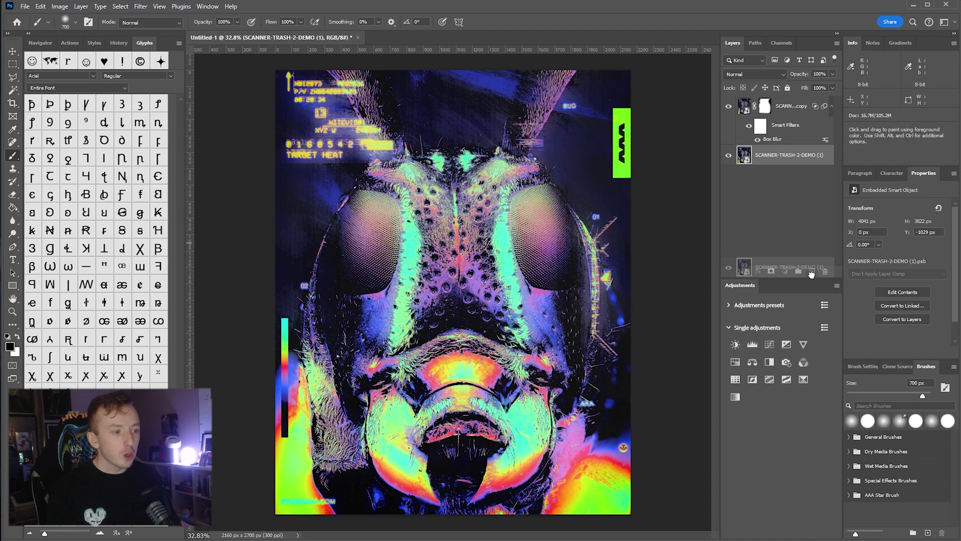
pyautogui.moveTo(796, 158); pyautogui.dragTo(790, 100)
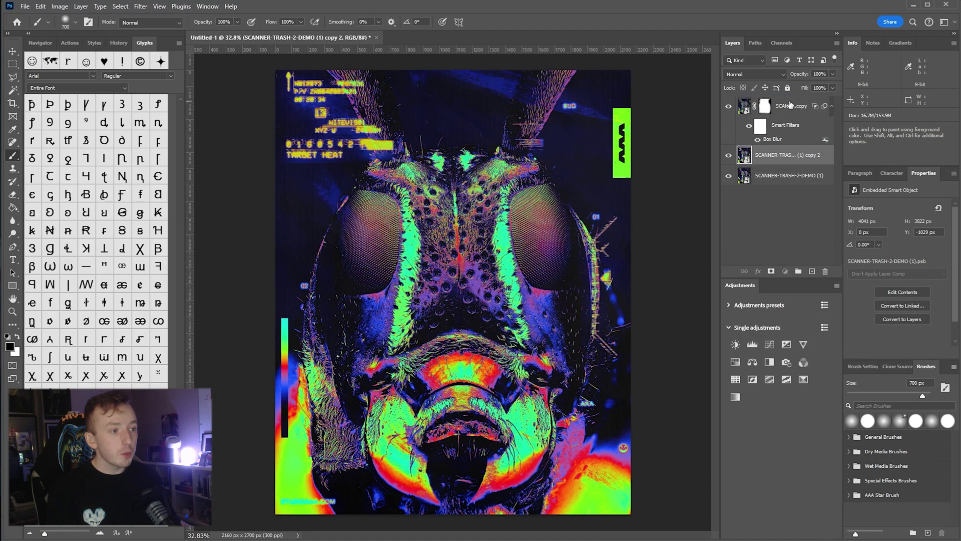
# Step: Start a Field Blur of about 78 px on the top poster copy, with the light range at 185 to 255
pyautogui.click(141, 7)
pyautogui.moveTo(190, 146)
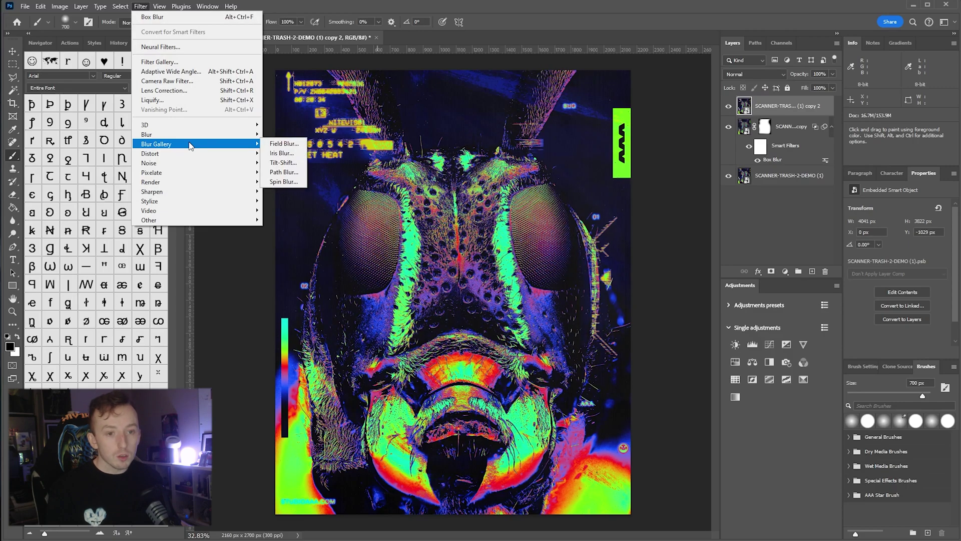
pyautogui.click(284, 144)
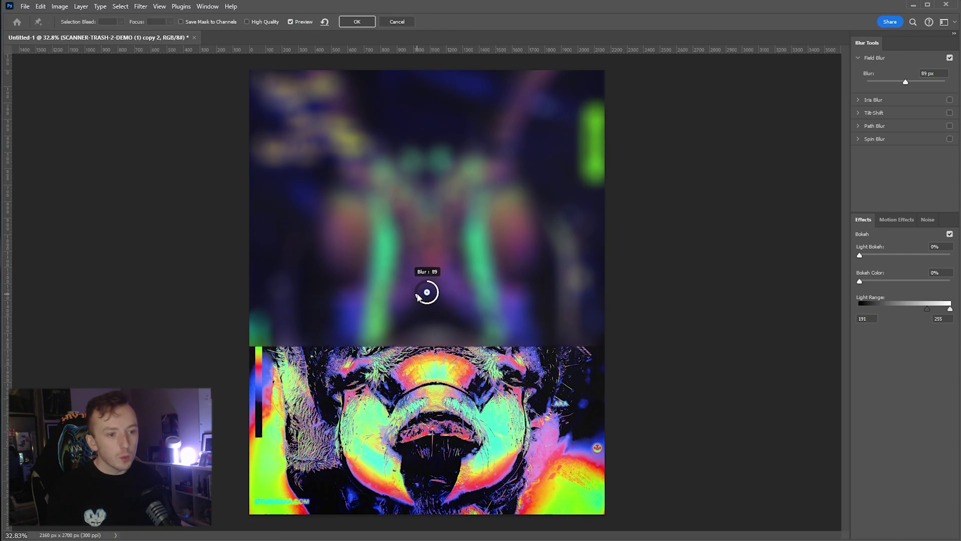
pyautogui.moveTo(417, 299)
pyautogui.mouseDown()
pyautogui.moveTo(407, 291)
pyautogui.moveTo(412, 311)
pyautogui.moveTo(413, 299)
pyautogui.mouseUp()
pyautogui.moveTo(931, 309)
pyautogui.mouseDown()
pyautogui.moveTo(904, 308)
pyautogui.moveTo(912, 308)
pyautogui.mouseUp()
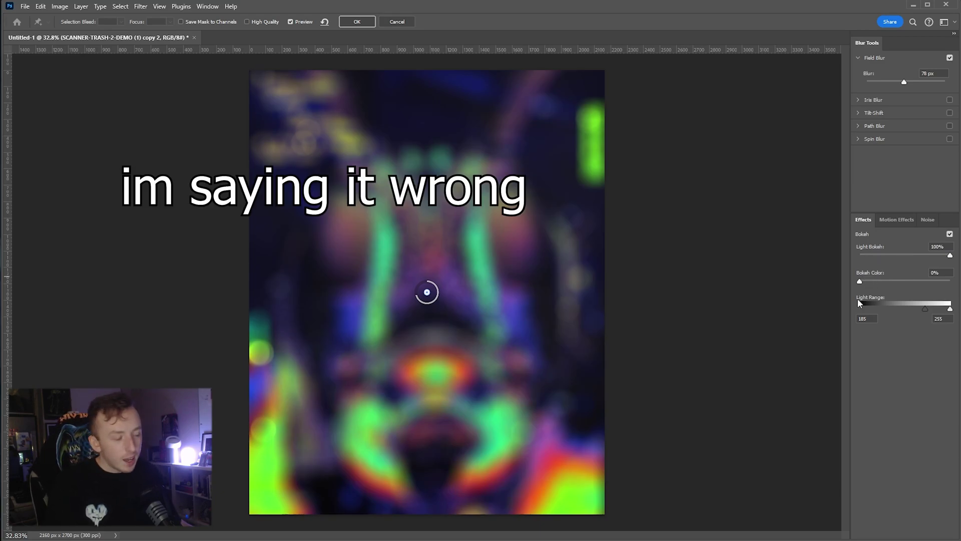
# Step: Try the blur's bokeh with light bokeh at 100% and bokeh color at 52%, 26% and 18%
pyautogui.moveTo(926, 257); pyautogui.dragTo(843, 250)
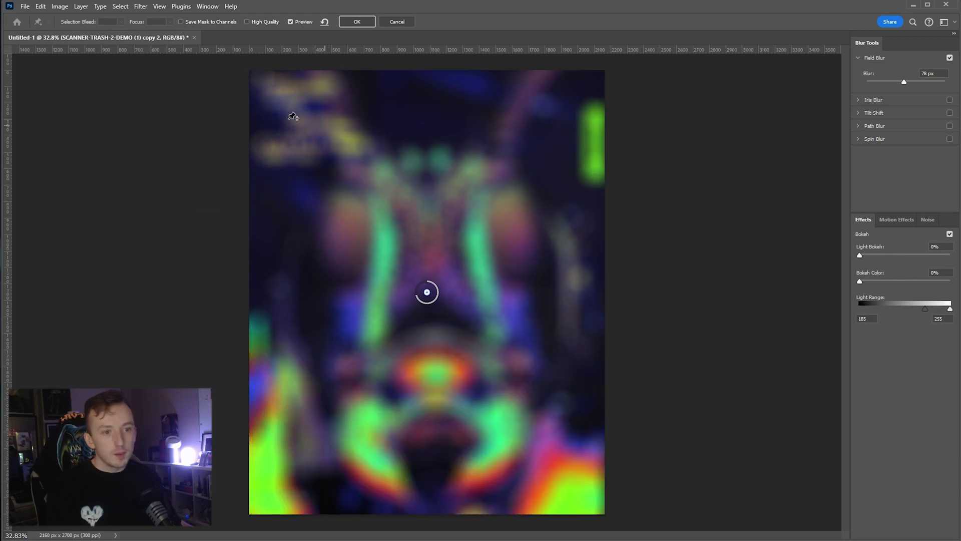
pyautogui.scroll(5, 322, 140)
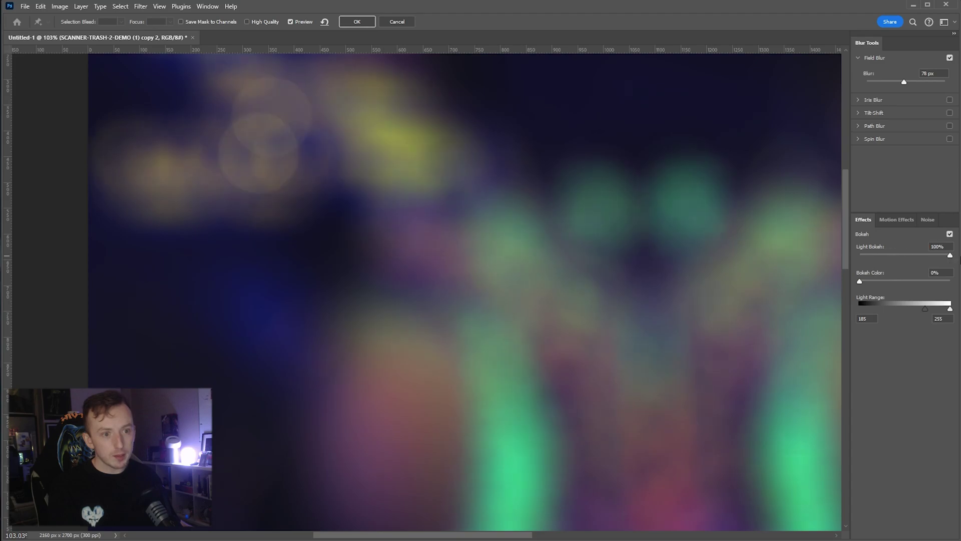
pyautogui.moveTo(859, 281); pyautogui.dragTo(883, 281)
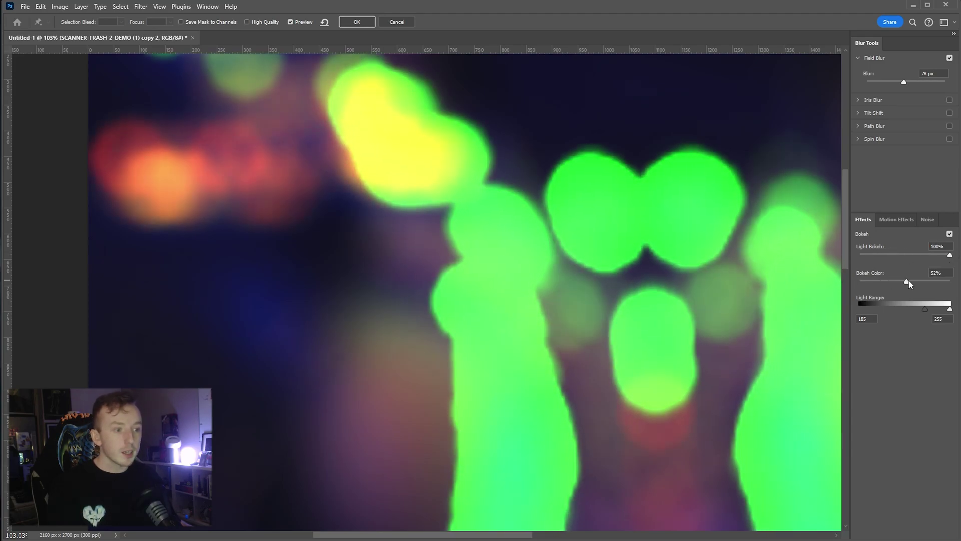
pyautogui.click(883, 283)
pyautogui.hotkey('ctrl', '0')
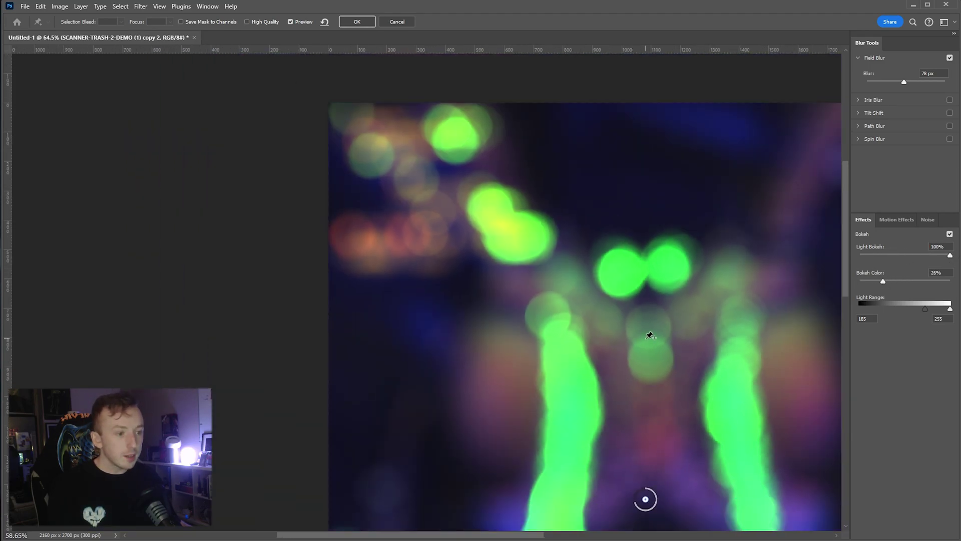
pyautogui.scroll(2, 462, 303)
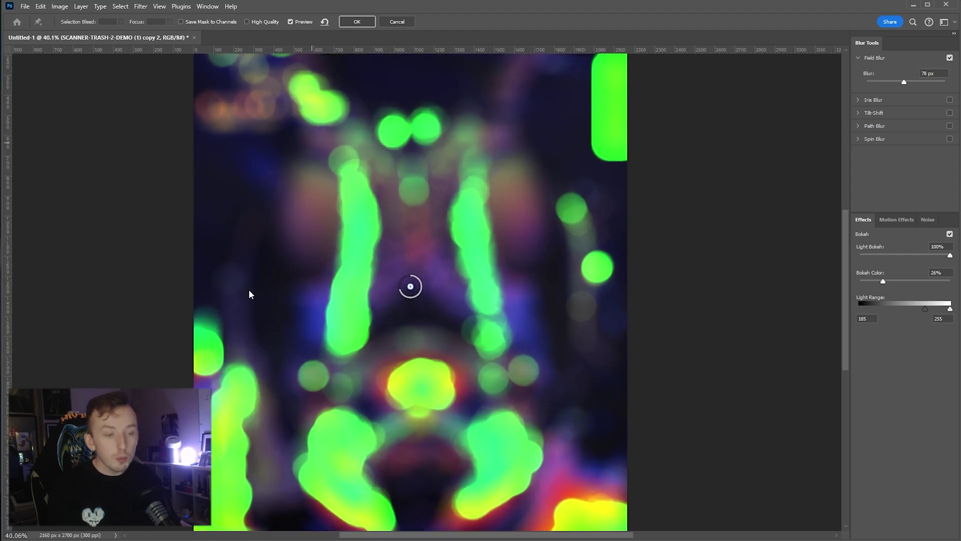
pyautogui.moveTo(883, 284); pyautogui.dragTo(876, 281)
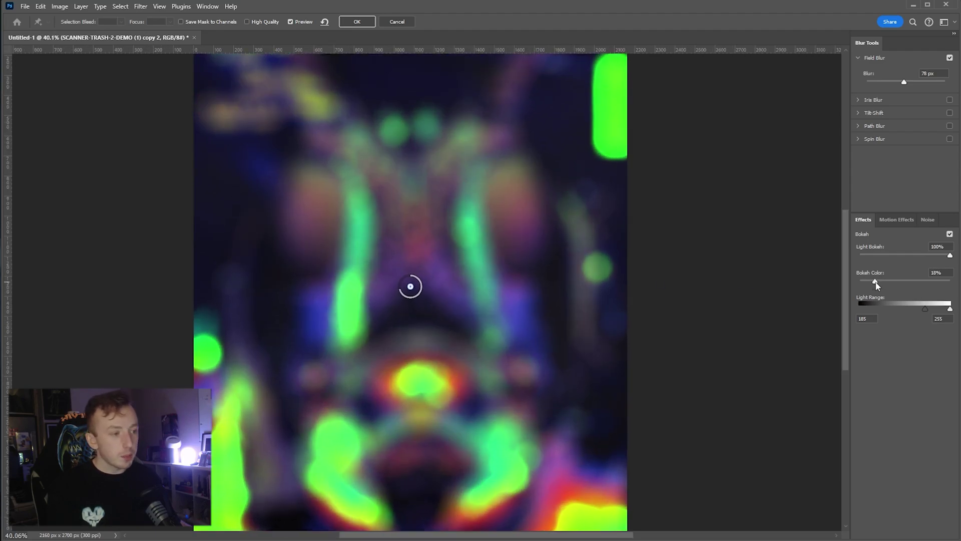
# Step: Set light bokeh to 46% and bokeh color to 35%, and apply the Field Blur
pyautogui.moveTo(949, 254); pyautogui.dragTo(902, 256)
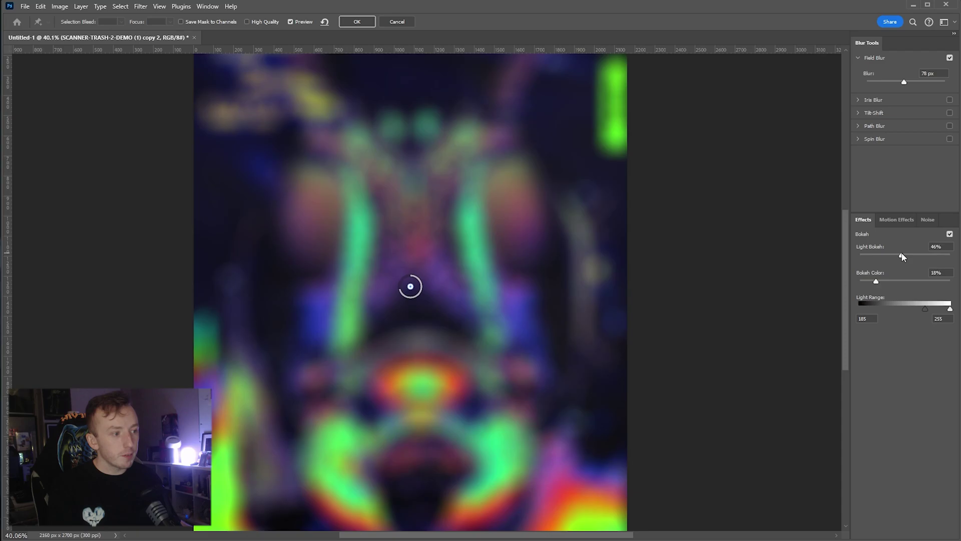
pyautogui.click(890, 281)
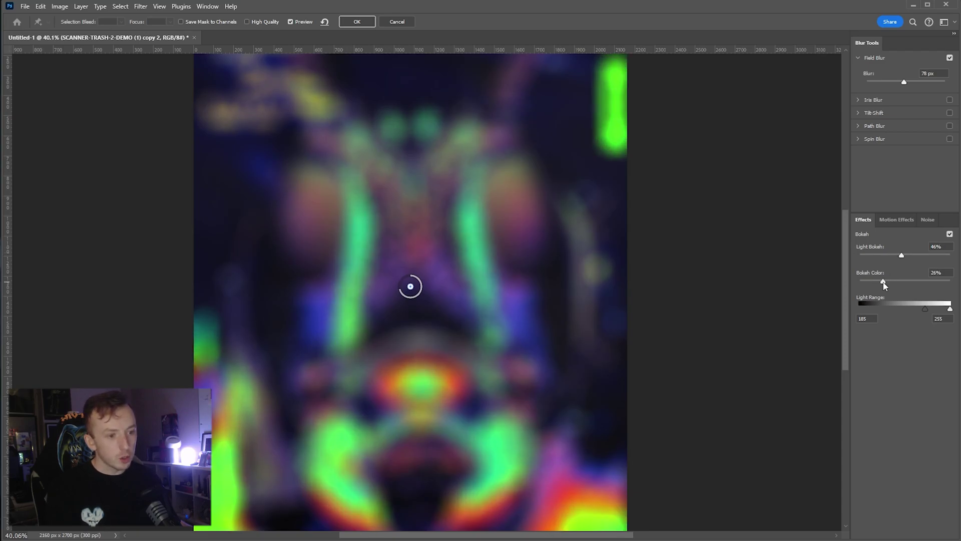
pyautogui.moveTo(272, 162); pyautogui.dragTo(534, 249)
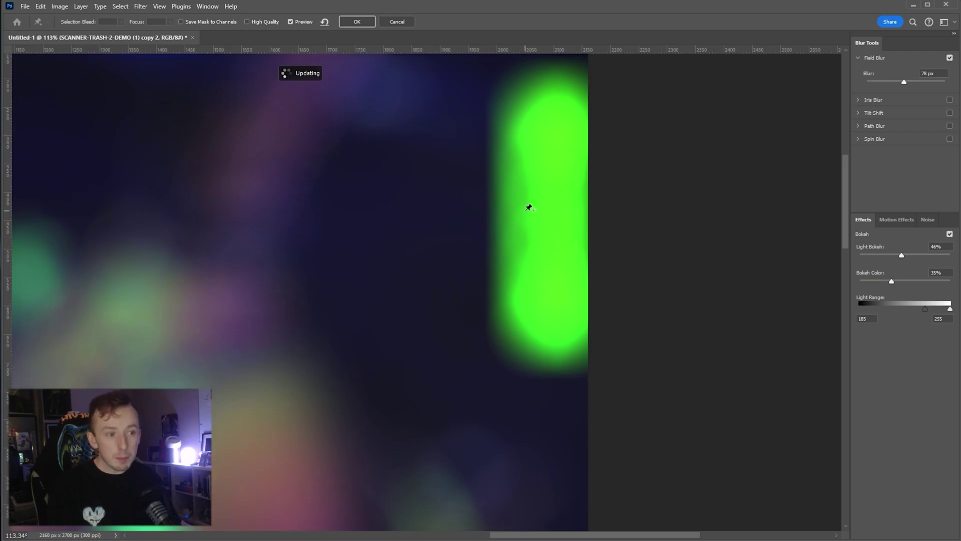
pyautogui.scroll(-5, 528, 205)
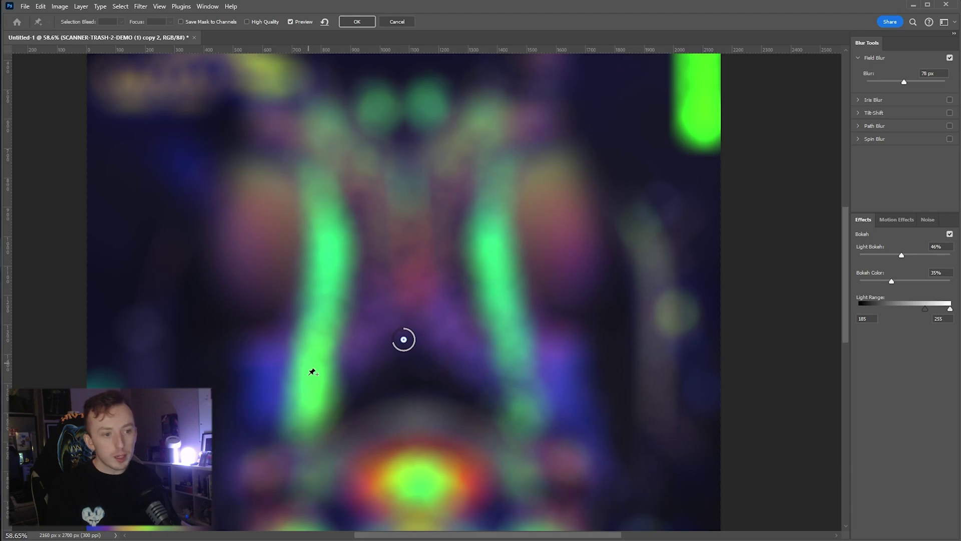
pyautogui.click(357, 23)
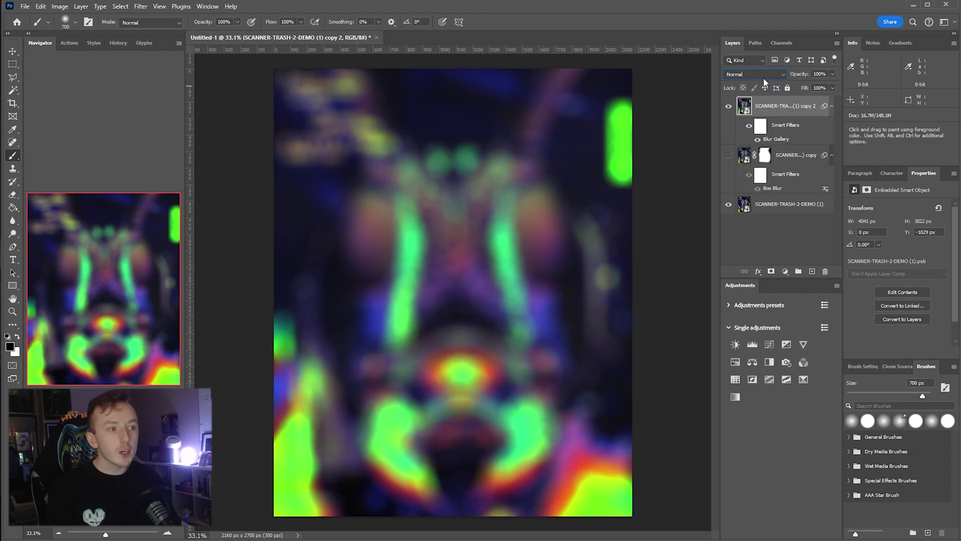
# Step: Blend the Field Blur copy in Lighten mode and mask its glow off the green tag and the poster's side edges
pyautogui.click(753, 74)
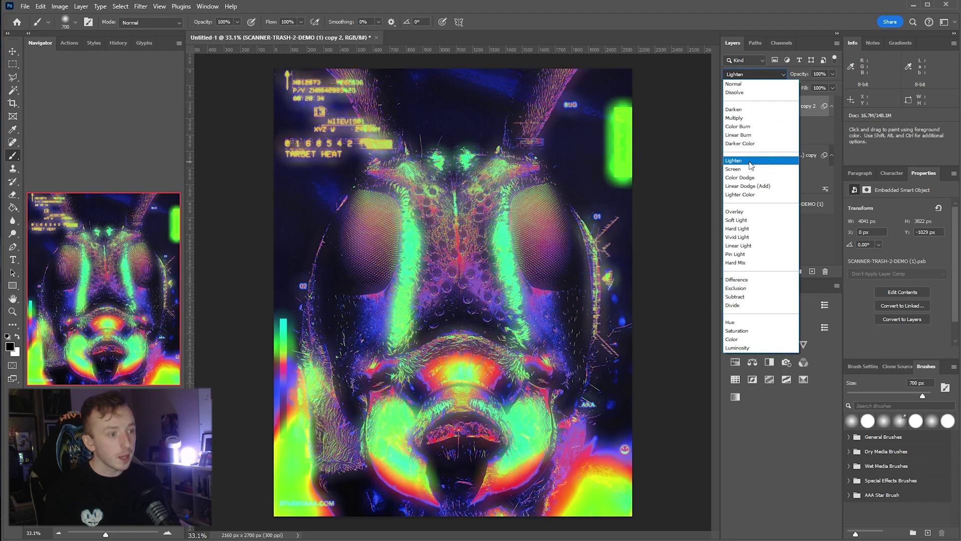
pyautogui.click(756, 161)
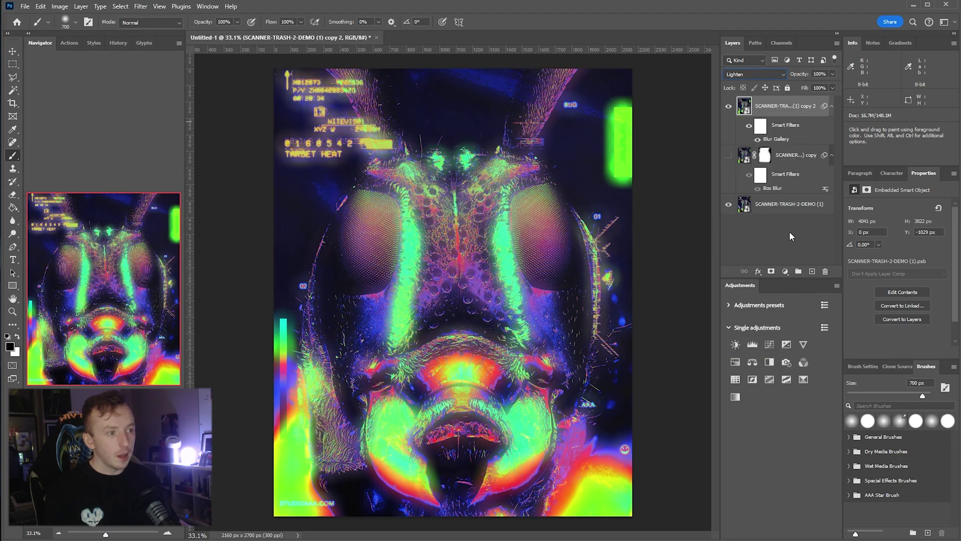
pyautogui.click(772, 271)
pyautogui.moveTo(622, 96)
pyautogui.mouseDown()
pyautogui.moveTo(633, 125)
pyautogui.moveTo(622, 187)
pyautogui.mouseUp()
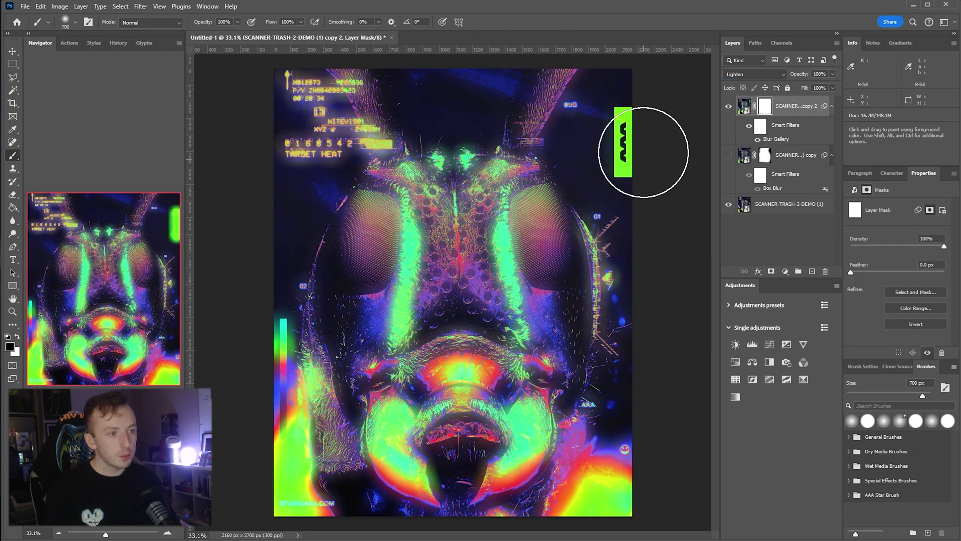
pyautogui.moveTo(643, 152)
pyautogui.mouseDown()
pyautogui.moveTo(660, 188)
pyautogui.moveTo(676, 285)
pyautogui.moveTo(637, 236)
pyautogui.moveTo(647, 474)
pyautogui.moveTo(618, 476)
pyautogui.mouseUp()
pyautogui.keyDown('alt'); pyautogui.scroll(3, 430, 382); pyautogui.keyUp('alt')
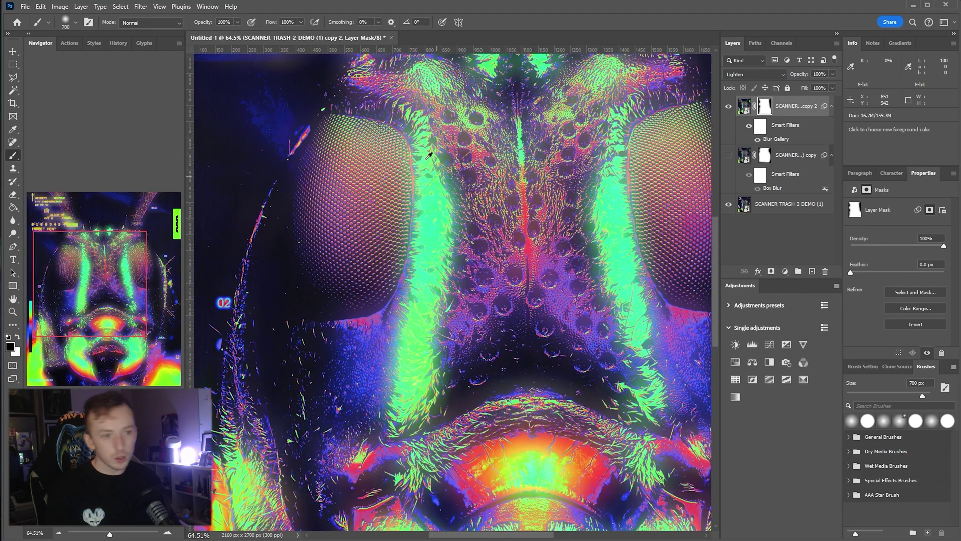
pyautogui.keyDown('alt'); pyautogui.scroll(-3, 522, 225); pyautogui.keyUp('alt')
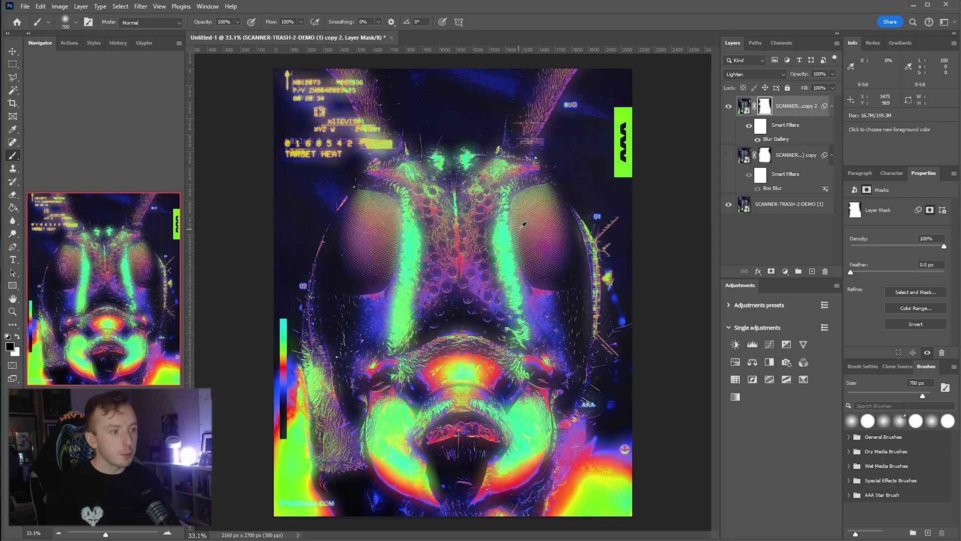
# Step: Duplicate the original poster layer to the top of the stack and apply a Motion Blur at 90° with a 295 px distance
pyautogui.click(744, 106)
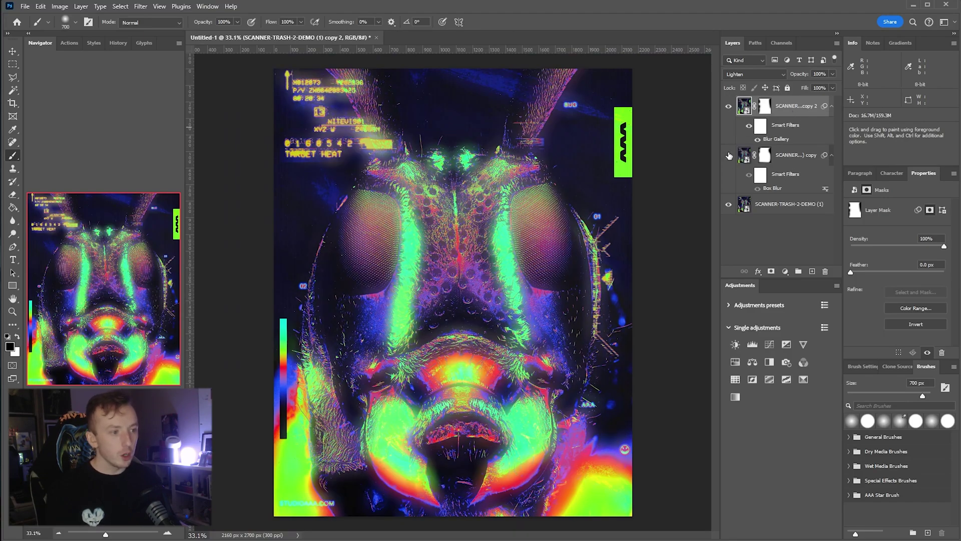
pyautogui.hotkey('ctrl', 'shift', 'alt', 'e')
pyautogui.click(140, 7)
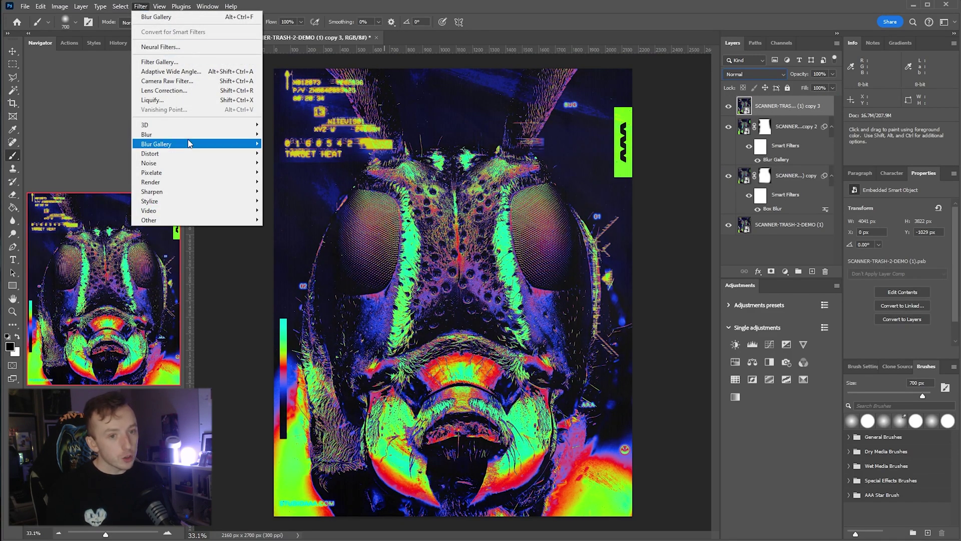
pyautogui.moveTo(191, 134)
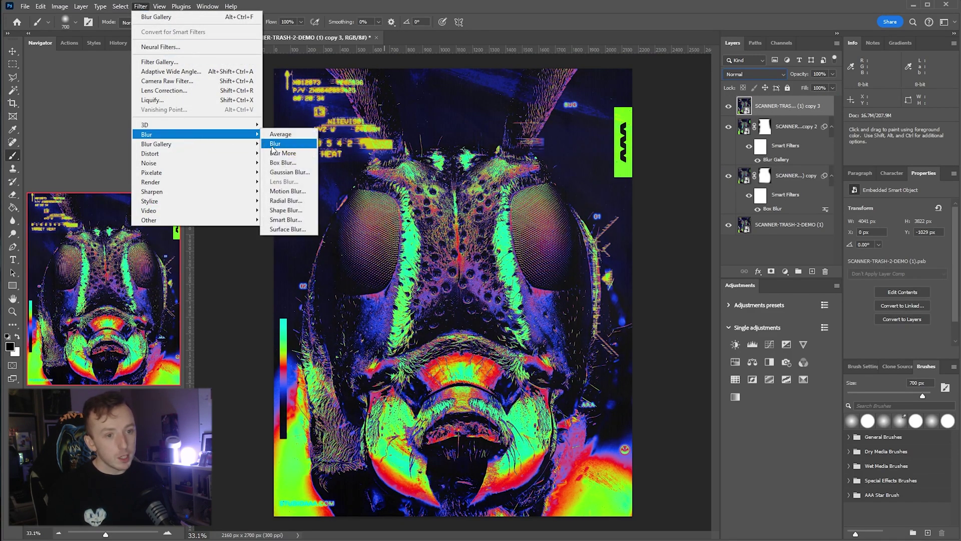
pyautogui.click(286, 191)
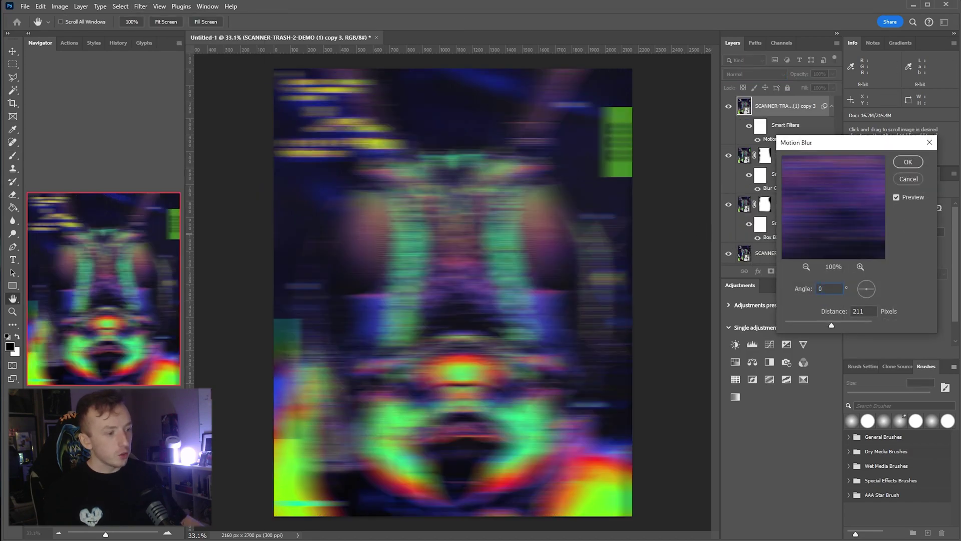
pyautogui.write('90')
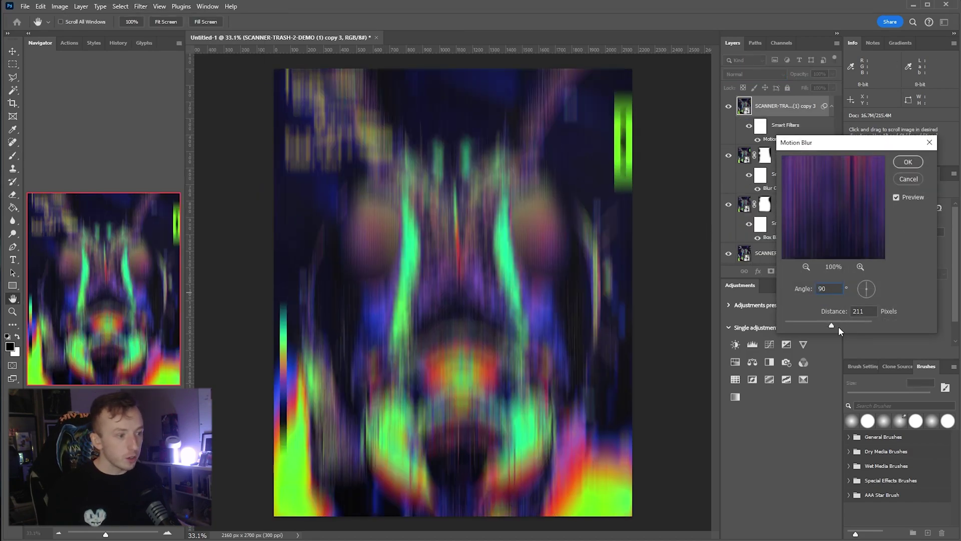
pyautogui.moveTo(838, 326)
pyautogui.mouseDown()
pyautogui.moveTo(854, 326)
pyautogui.moveTo(844, 326)
pyautogui.mouseUp()
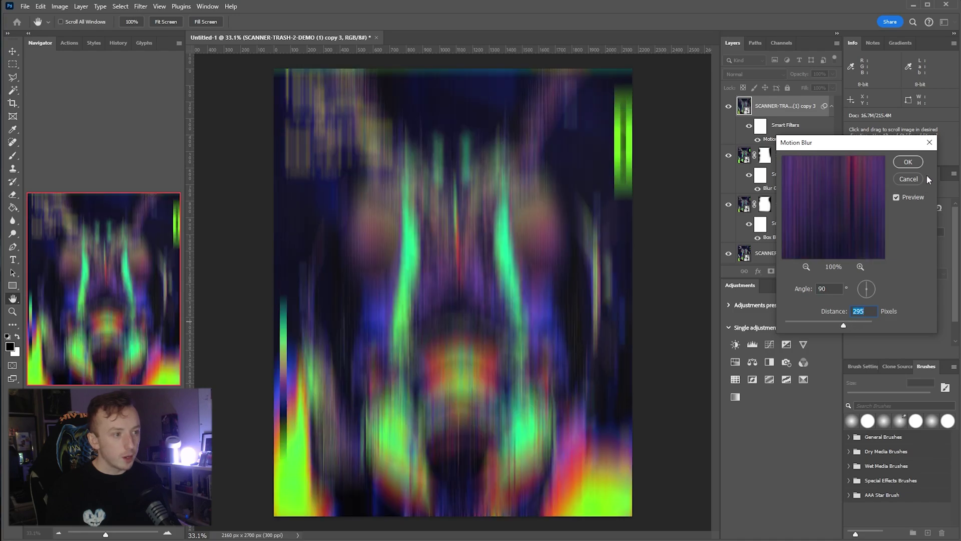
pyautogui.click(907, 161)
# Step: Add a Gaussian Blur to the motion-blurred copy and set its blend mode to Lighten
pyautogui.click(141, 6)
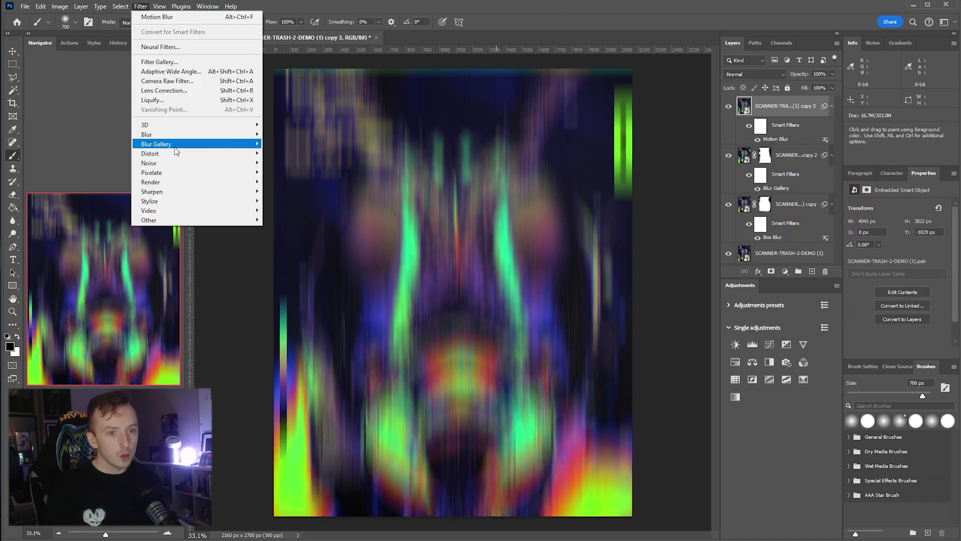
pyautogui.moveTo(150, 134)
pyautogui.click(283, 172)
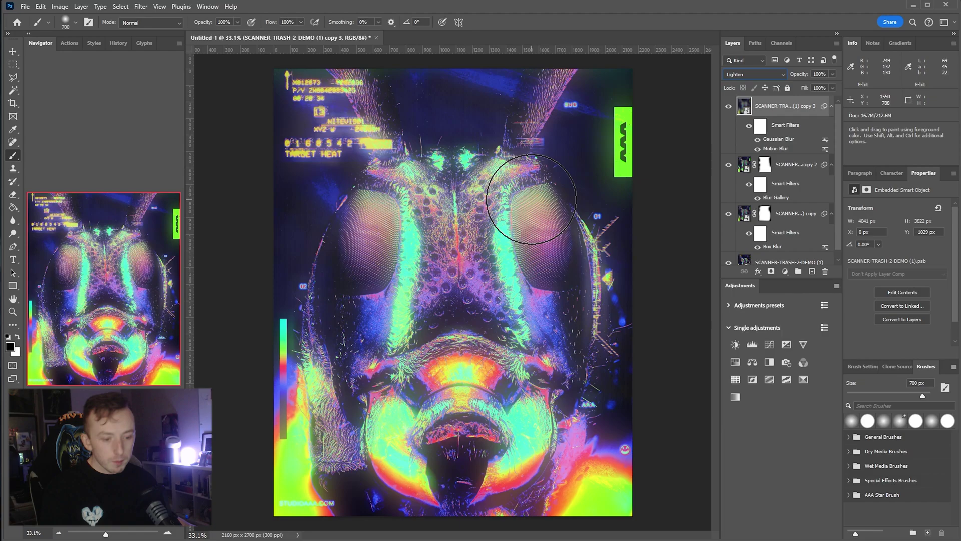
pyautogui.press('v')
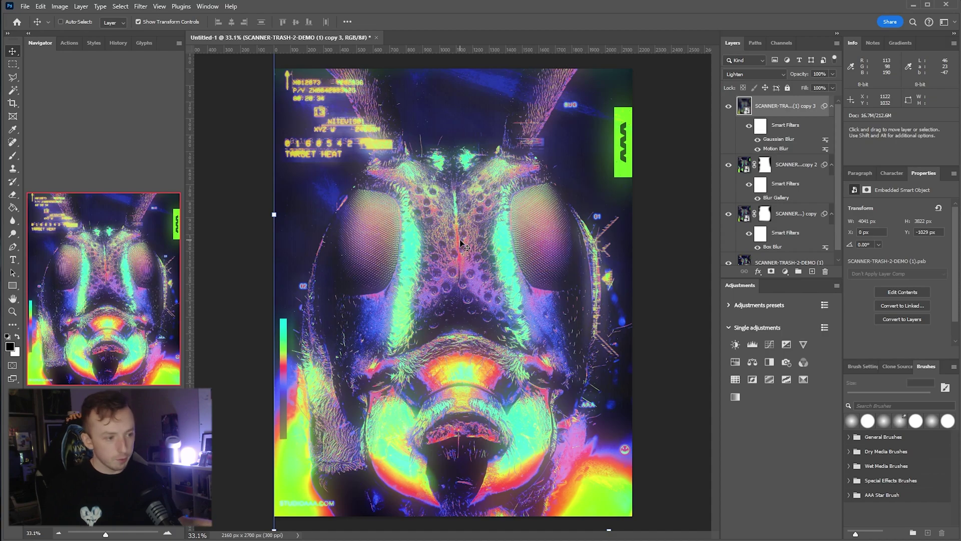
# Step: Enlarge the layer list, duplicate the original poster layer again and move the copy above all the blurred copies
pyautogui.scroll(-1, 796, 253)
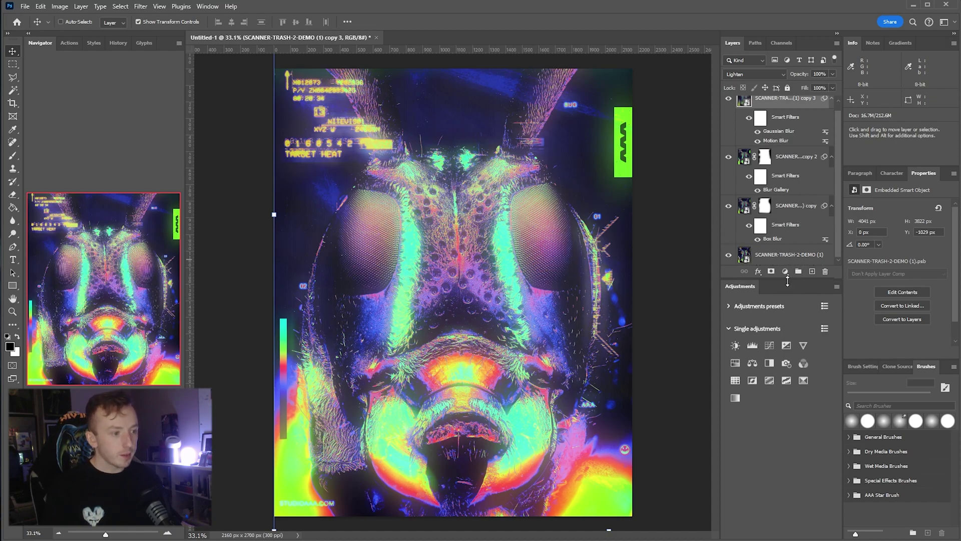
pyautogui.moveTo(790, 280); pyautogui.dragTo(791, 399)
pyautogui.click(793, 270)
pyautogui.moveTo(795, 269); pyautogui.dragTo(821, 105)
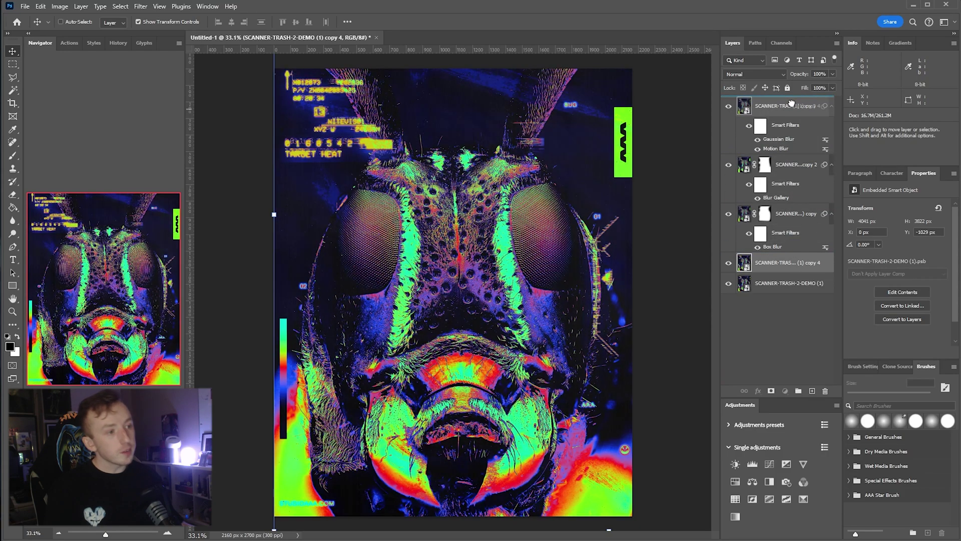
# Step: Try a Diffuse Glow on the top poster copy with graininess 0, glow amount 16 and clear amount 20
pyautogui.click(141, 6)
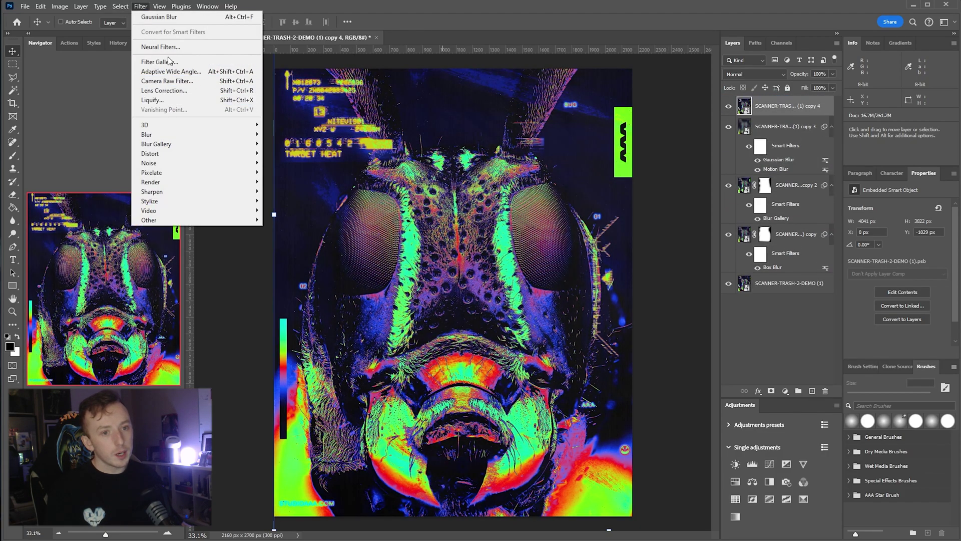
pyautogui.click(150, 80)
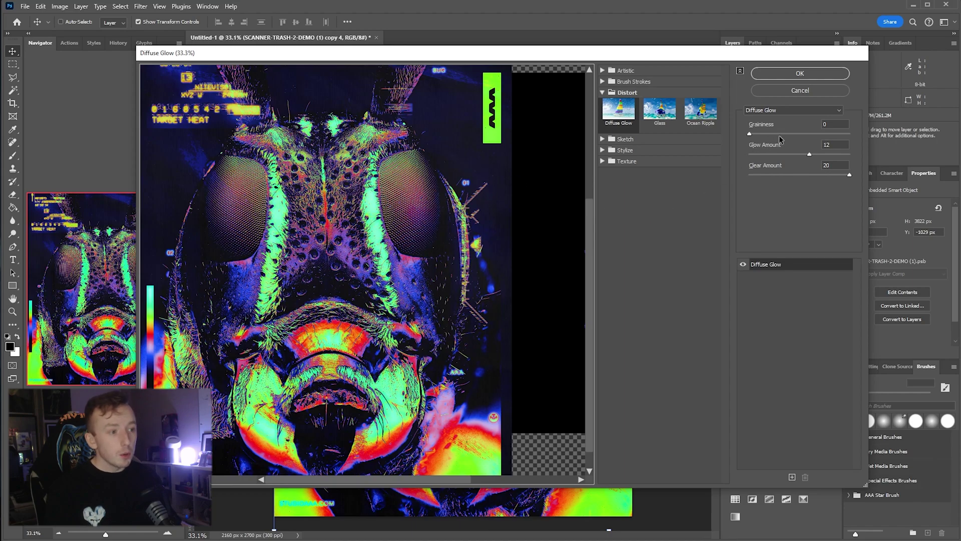
pyautogui.click(823, 154)
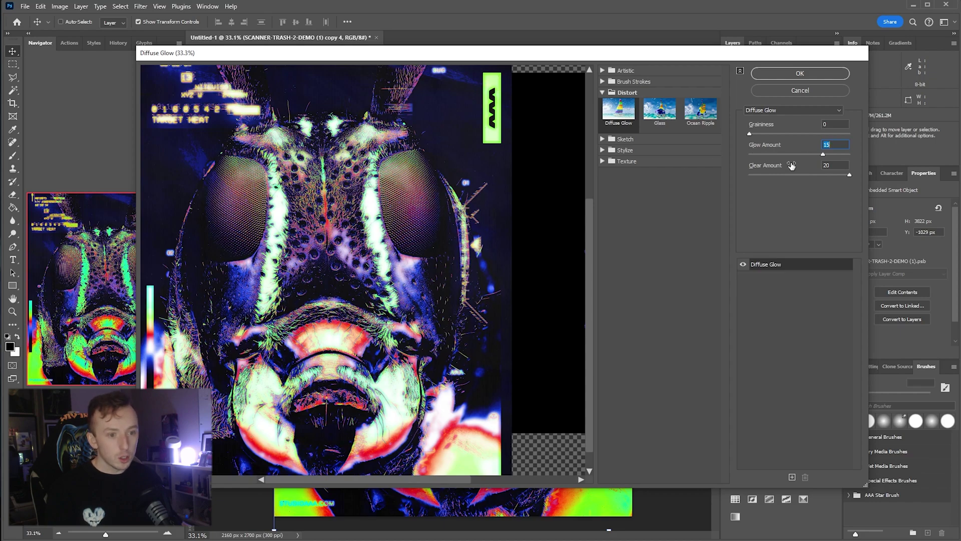
pyautogui.moveTo(825, 155); pyautogui.dragTo(830, 154)
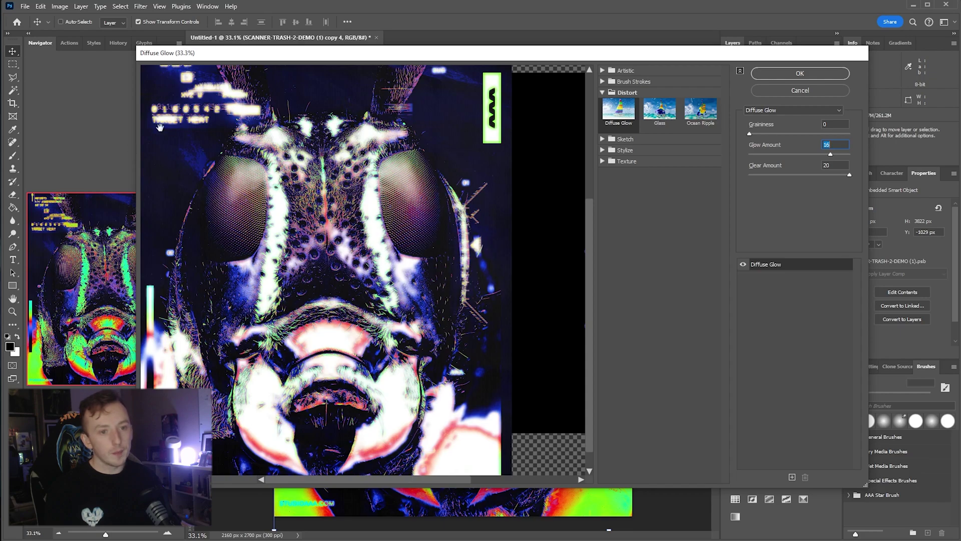
pyautogui.click(849, 79)
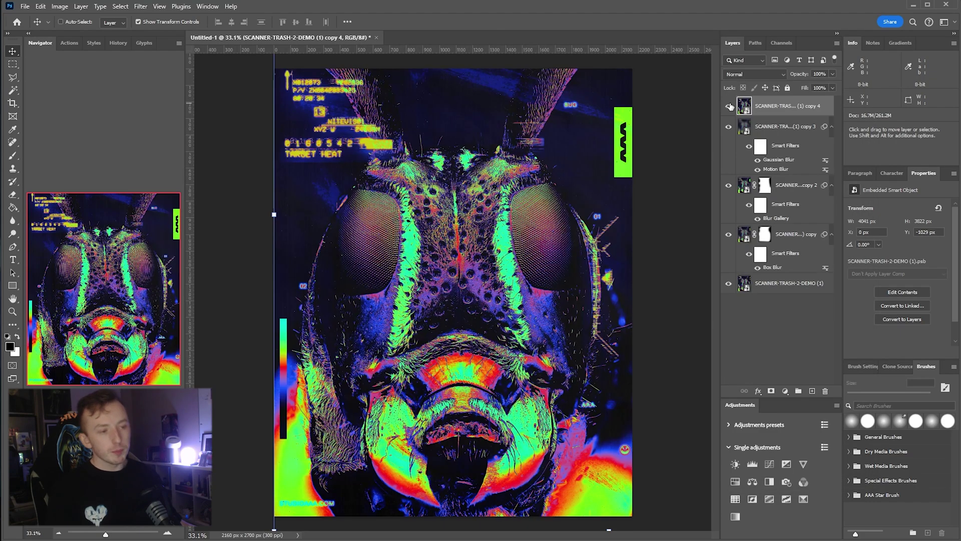
# Step: Compare the poster with the top copy hidden and shown, and with the motion-blurred copy's smart filters off and on
pyautogui.click(730, 106)
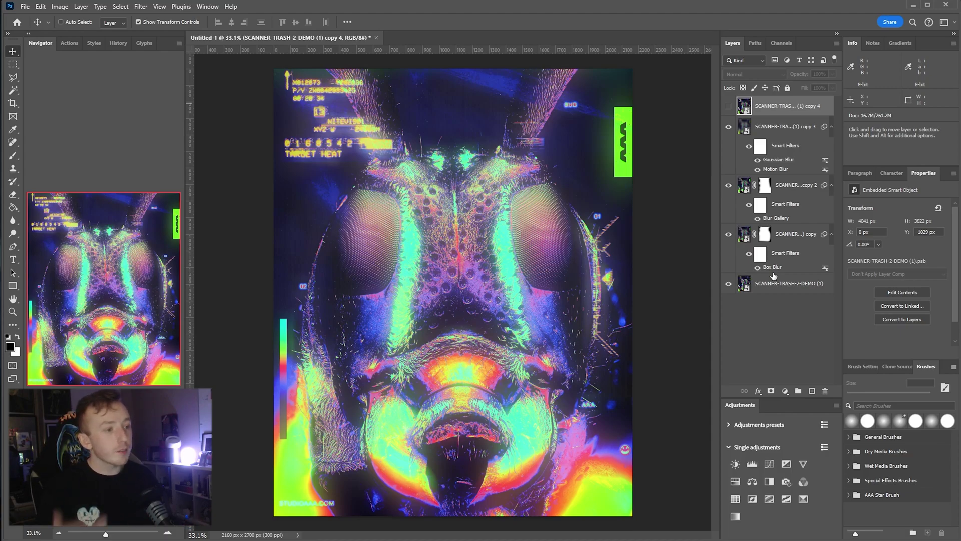
pyautogui.click(760, 170)
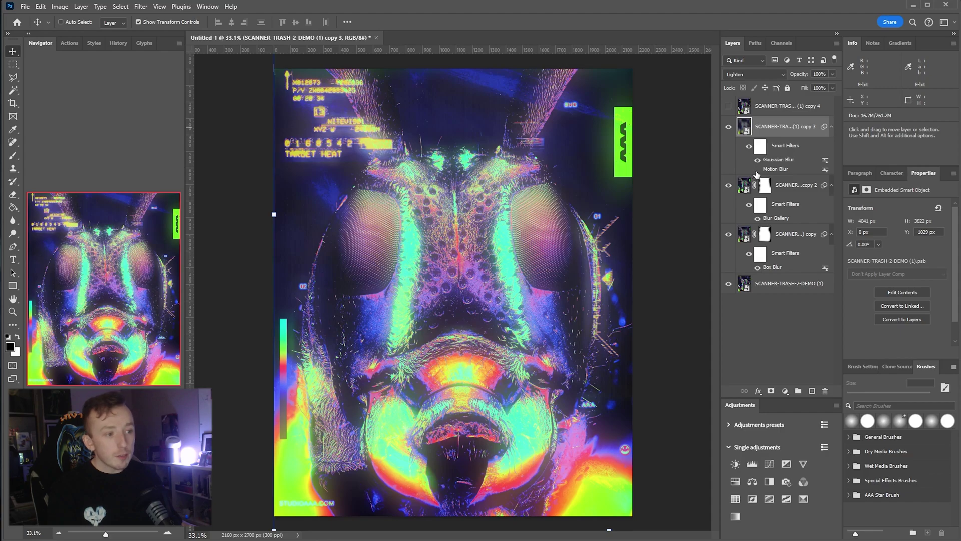
pyautogui.click(758, 170)
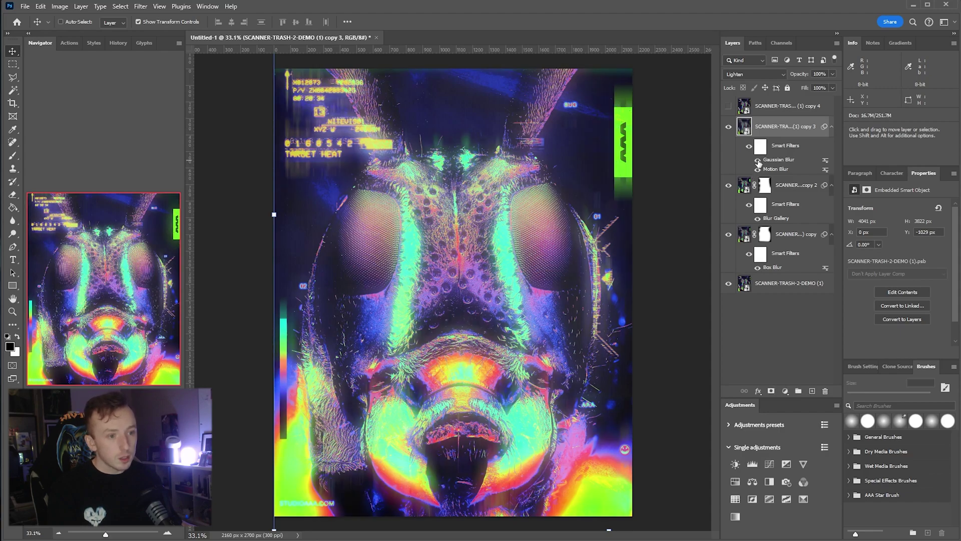
pyautogui.click(757, 161)
pyautogui.click(755, 112)
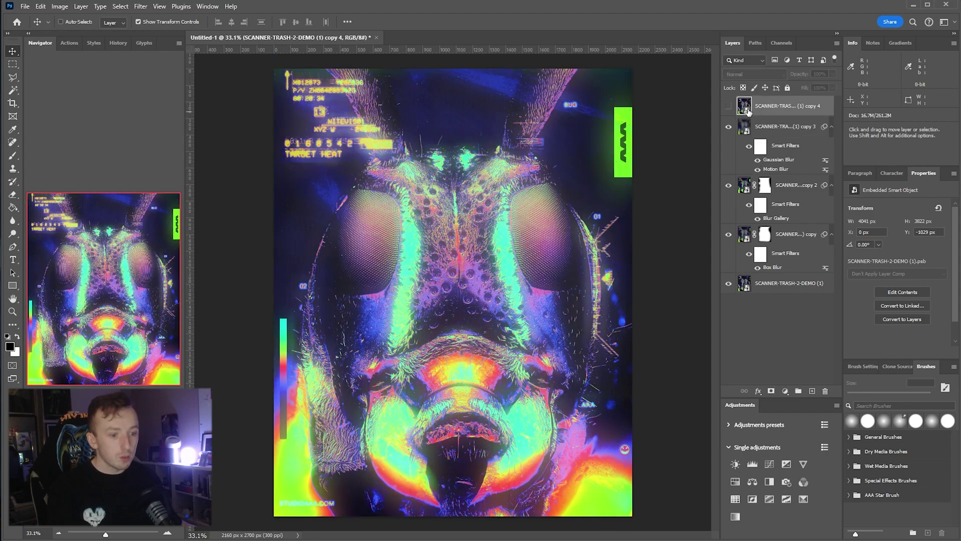
pyautogui.click(728, 106)
pyautogui.click(729, 105)
# Step: Open the smart object contents of the original poster layer beneath all the copies
pyautogui.click(786, 285)
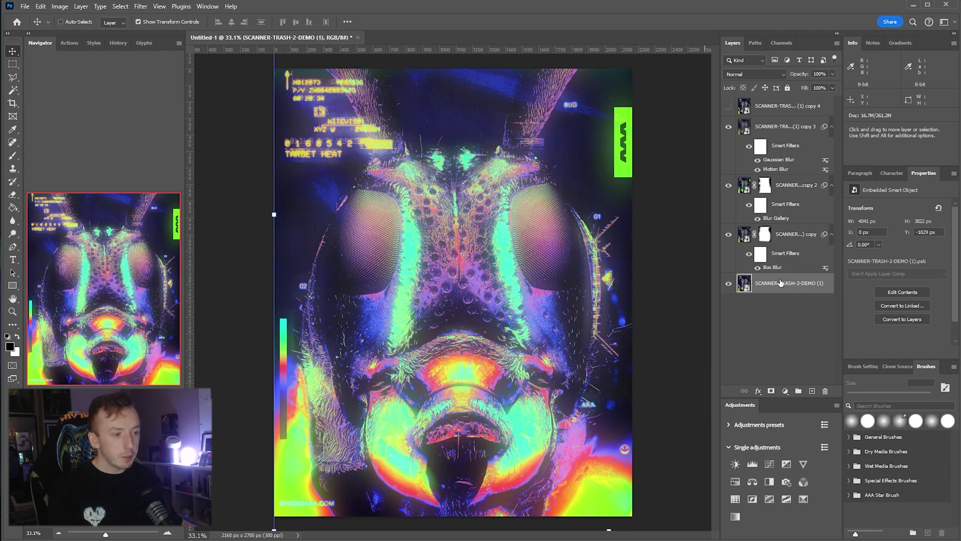
pyautogui.keyDown('ctrl'); pyautogui.click(765, 287); pyautogui.keyUp('ctrl')
pyautogui.click(760, 287)
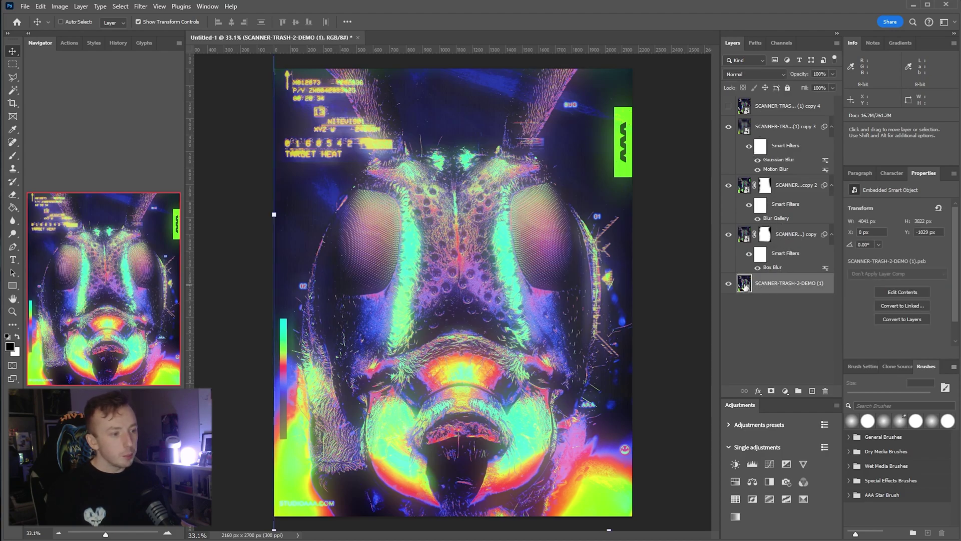
pyautogui.doubleClick(744, 285)
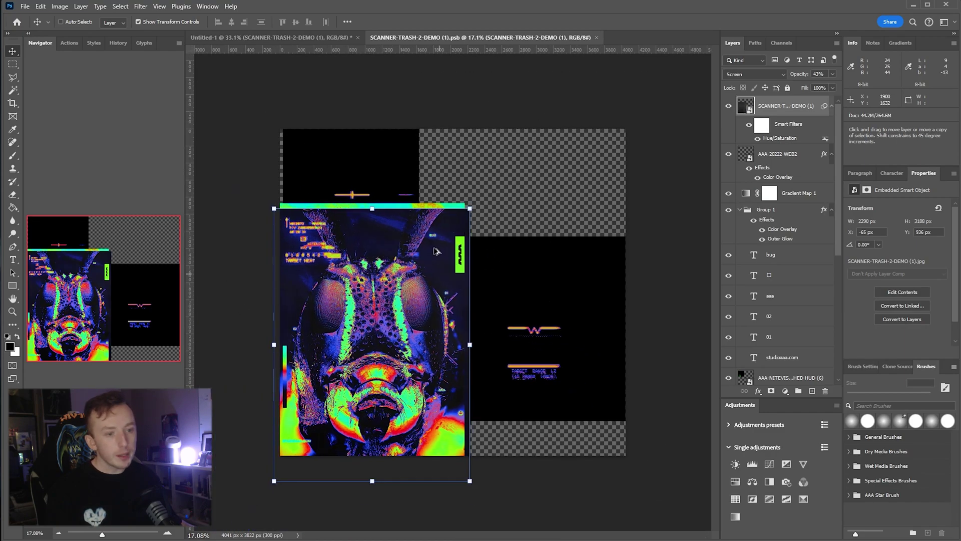
# Step: Duplicate the Gradient Map 1 adjustment layer inside the smart object and hide the duplicate as a backup
pyautogui.scroll(2, 331, 347)
pyautogui.scroll(1, 330, 347)
pyautogui.moveTo(370, 308); pyautogui.dragTo(464, 231)
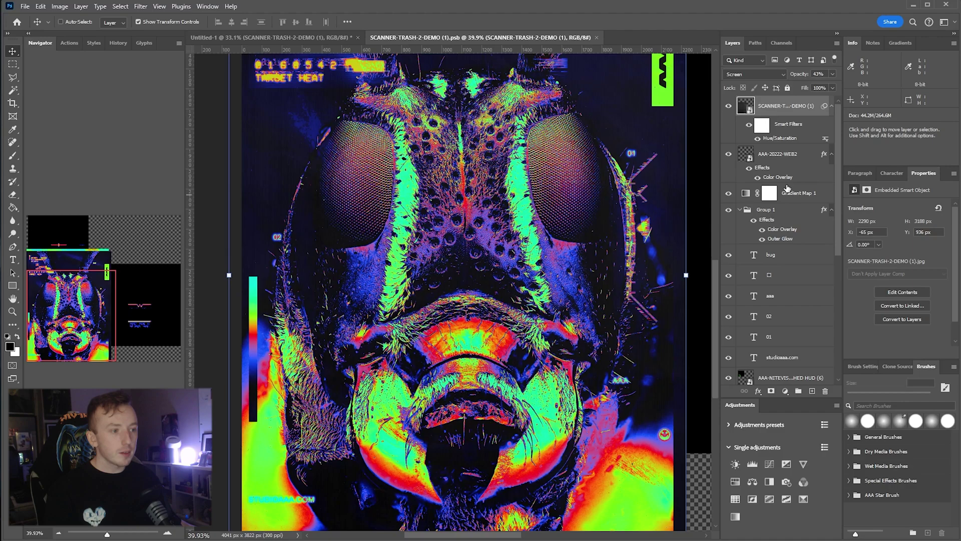
pyautogui.click(749, 198)
pyautogui.moveTo(806, 200); pyautogui.dragTo(811, 391)
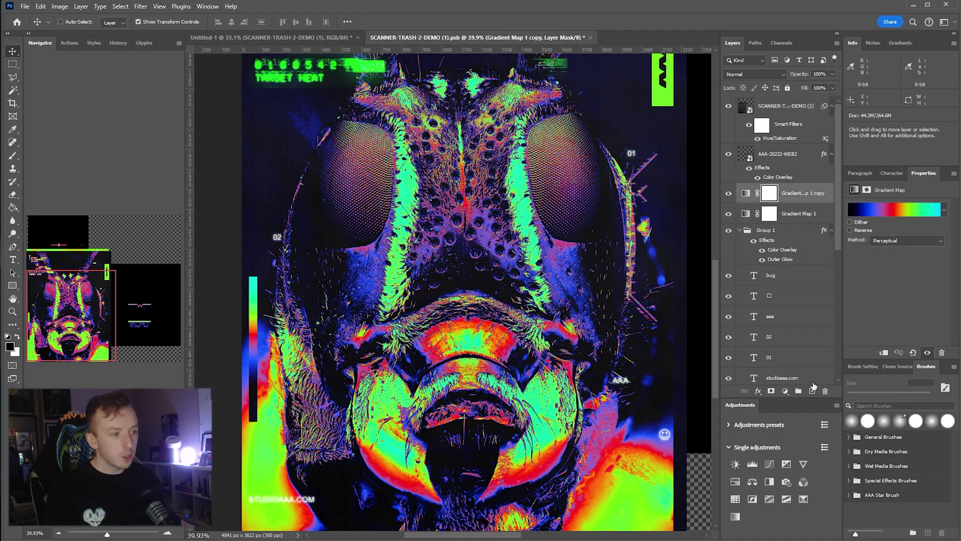
pyautogui.click(728, 193)
# Step: Change the original Gradient Map 1 to the preset running from black through blue, green, yellow and red to white
pyautogui.click(797, 215)
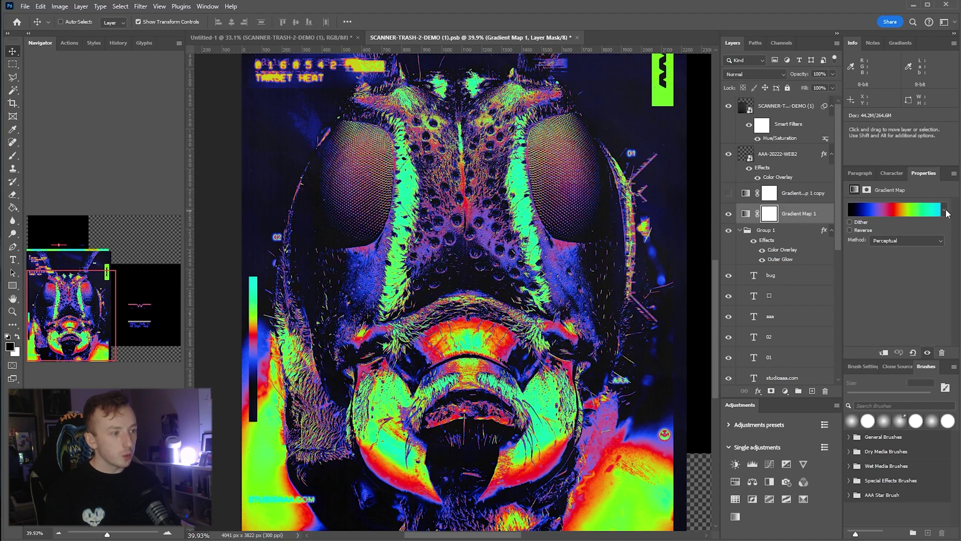
pyautogui.click(944, 210)
pyautogui.click(878, 264)
pyautogui.click(856, 260)
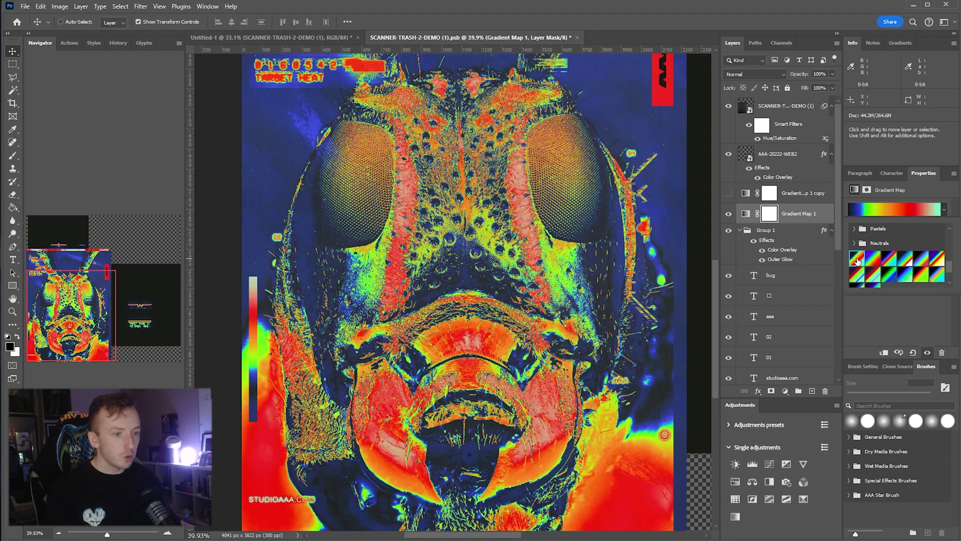
pyautogui.click(905, 260)
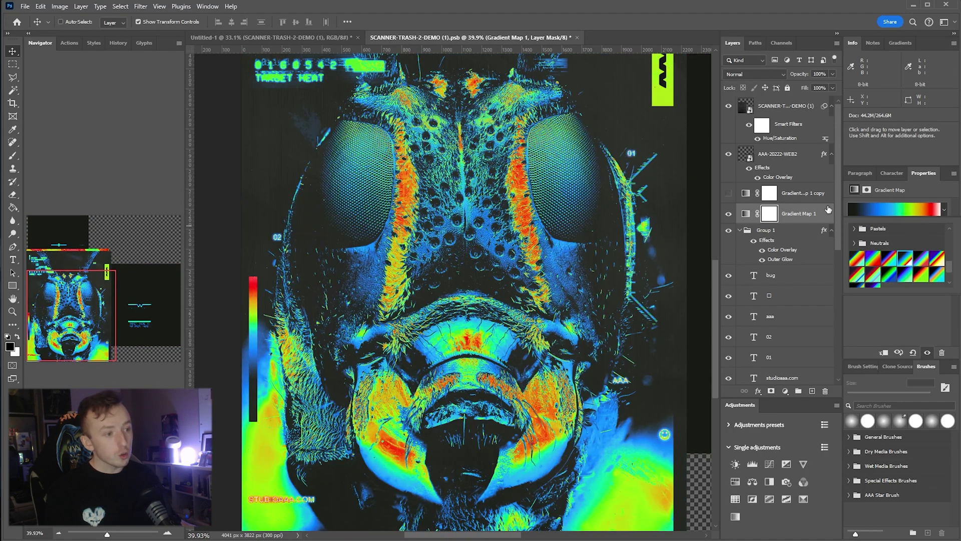
# Step: Save the recoloured smart object and close it to return to the poster document
pyautogui.click(813, 211)
pyautogui.scroll(-3, 363, 251)
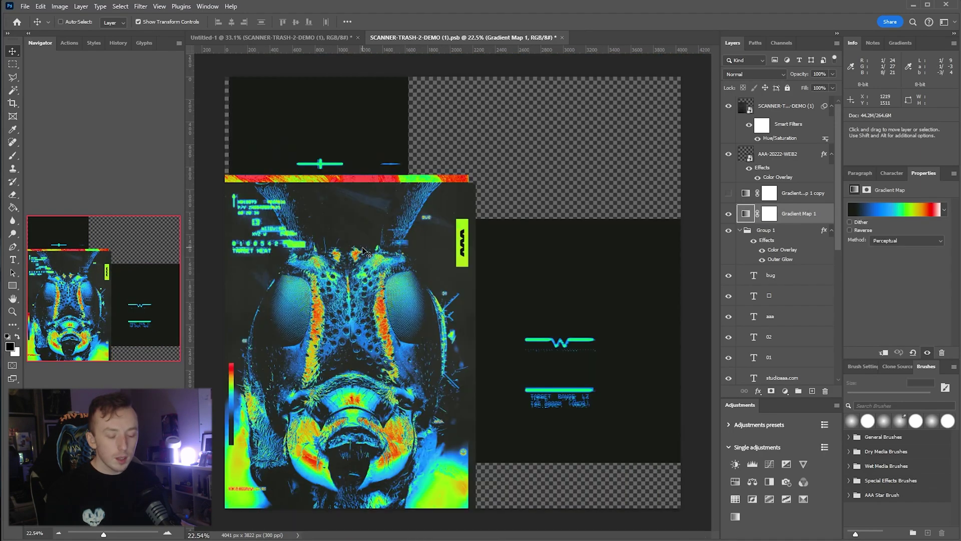
pyautogui.click(561, 38)
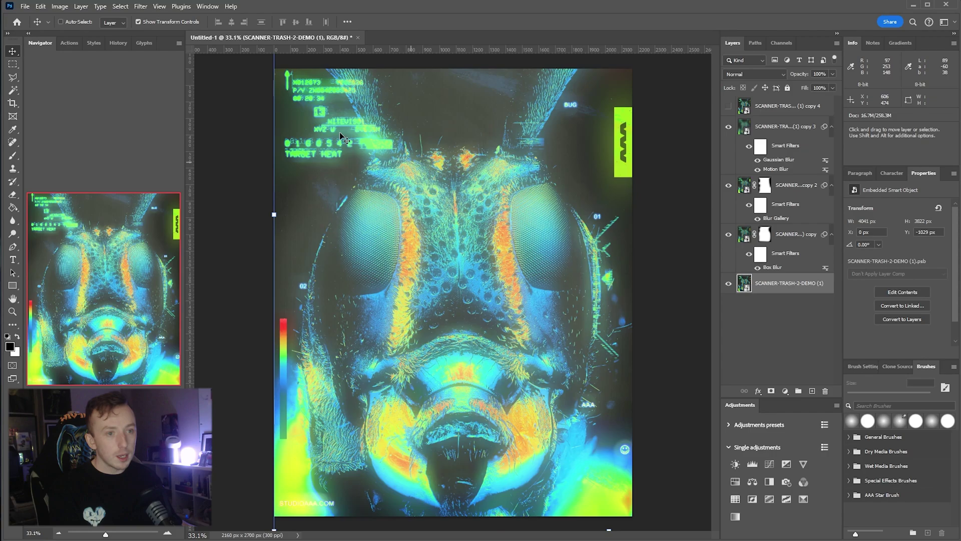
# Step: Toggle the box-blurred copy to check its new colours and update all modified smart object content
pyautogui.click(800, 238)
pyautogui.click(728, 234)
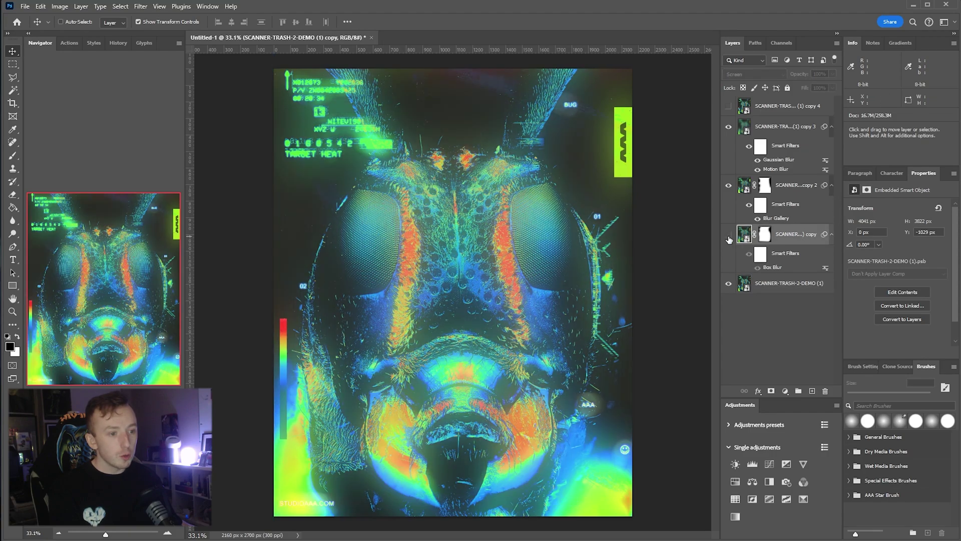
pyautogui.click(729, 234)
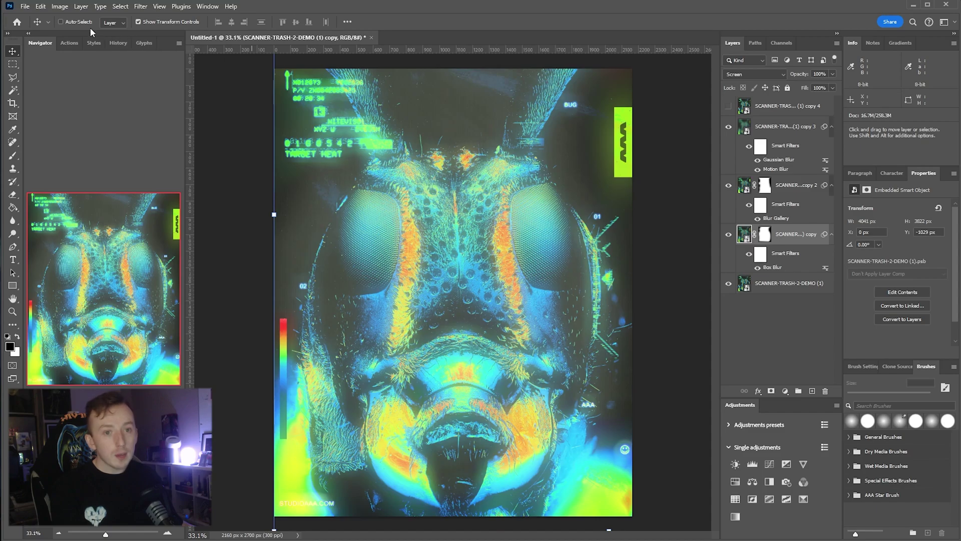
pyautogui.click(80, 7)
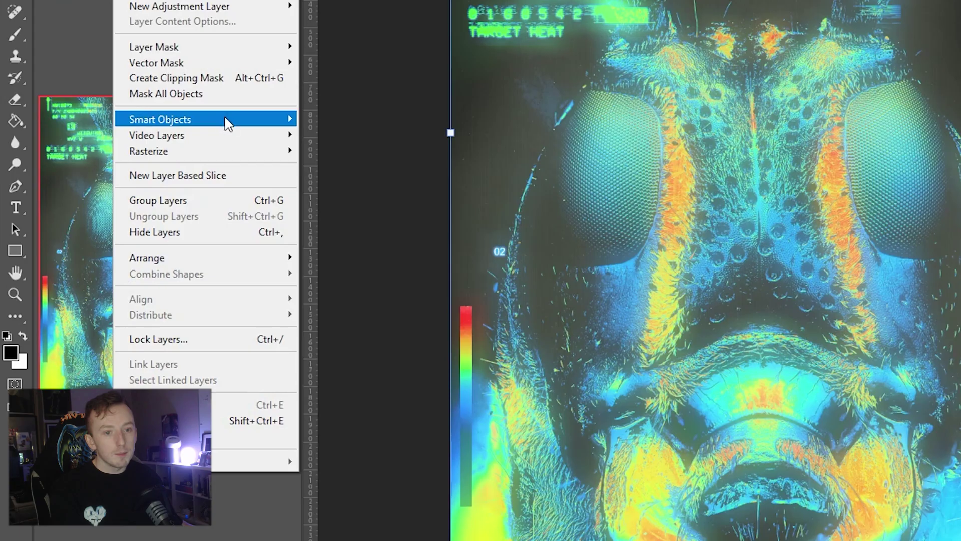
pyautogui.moveTo(142, 174)
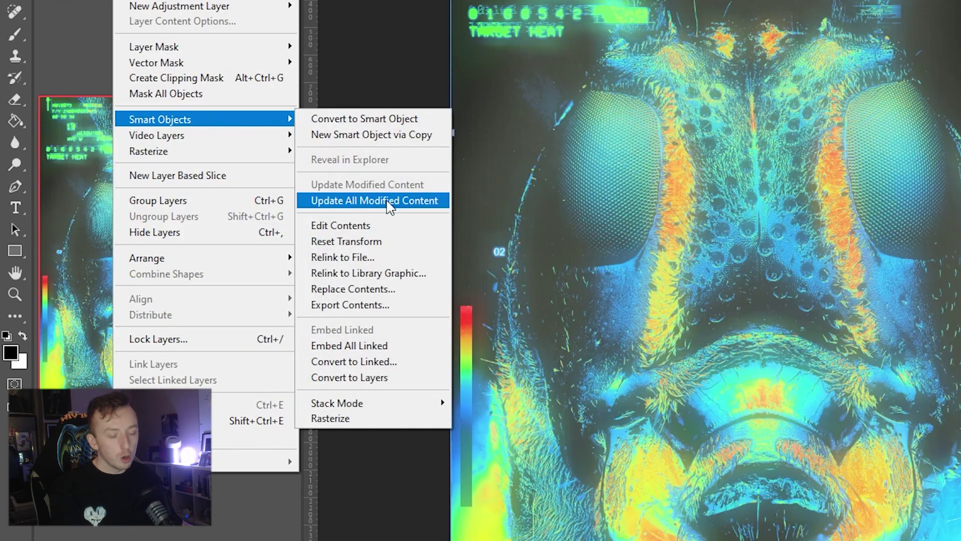
pyautogui.click(444, 202)
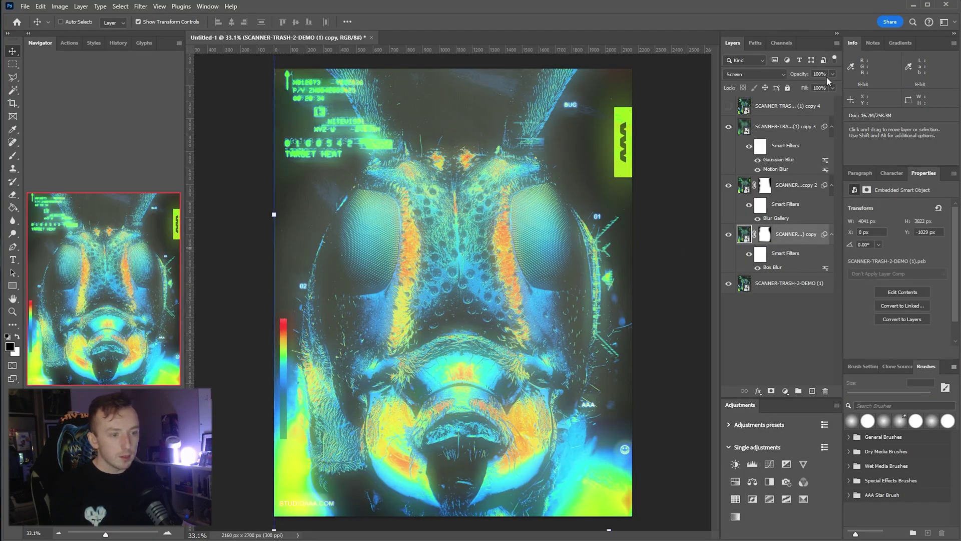
# Step: Toggle the visibility of each poster copy in turn to check how the new gradient carries through the stack
pyautogui.click(728, 235)
pyautogui.click(728, 235)
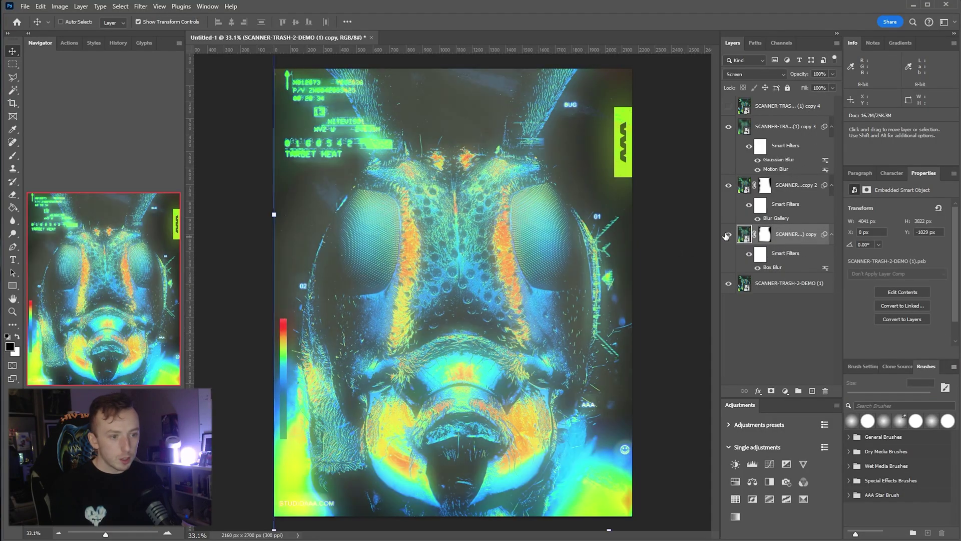
pyautogui.click(729, 186)
pyautogui.click(728, 187)
pyautogui.click(730, 127)
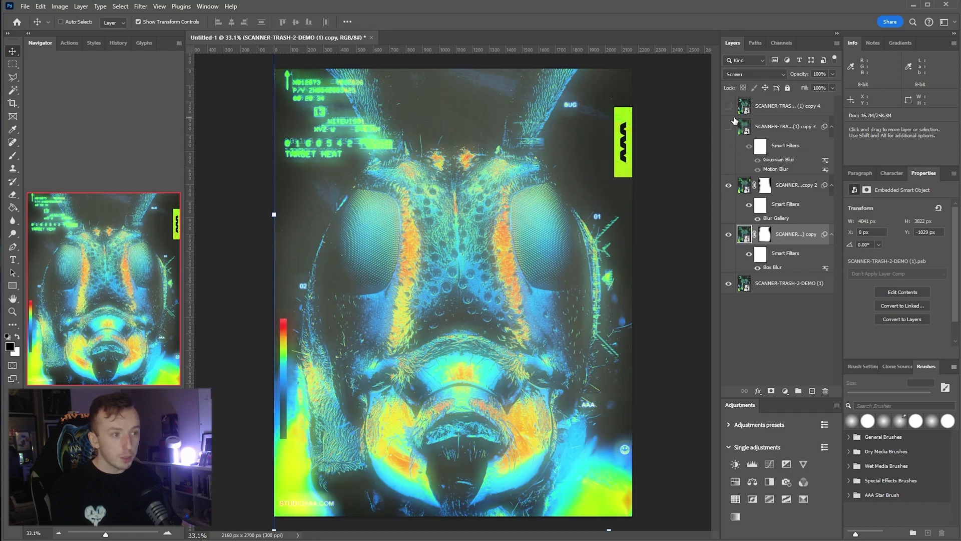
pyautogui.click(730, 127)
pyautogui.click(728, 105)
pyautogui.click(729, 106)
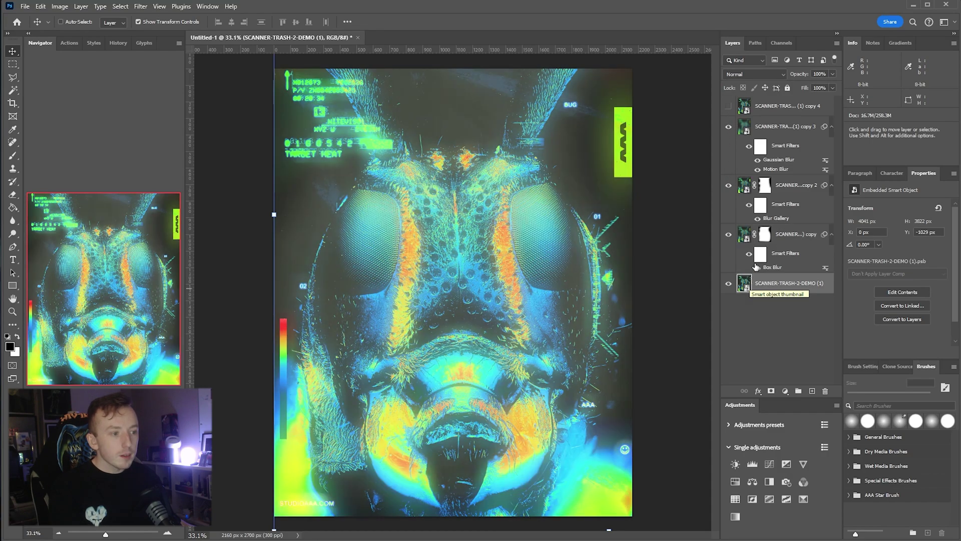
# Step: Reopen the original poster's smart object, hide Gradient Map 1, show its duplicate instead, and save and close the contents
pyautogui.click(751, 284)
pyautogui.doubleClick(744, 285)
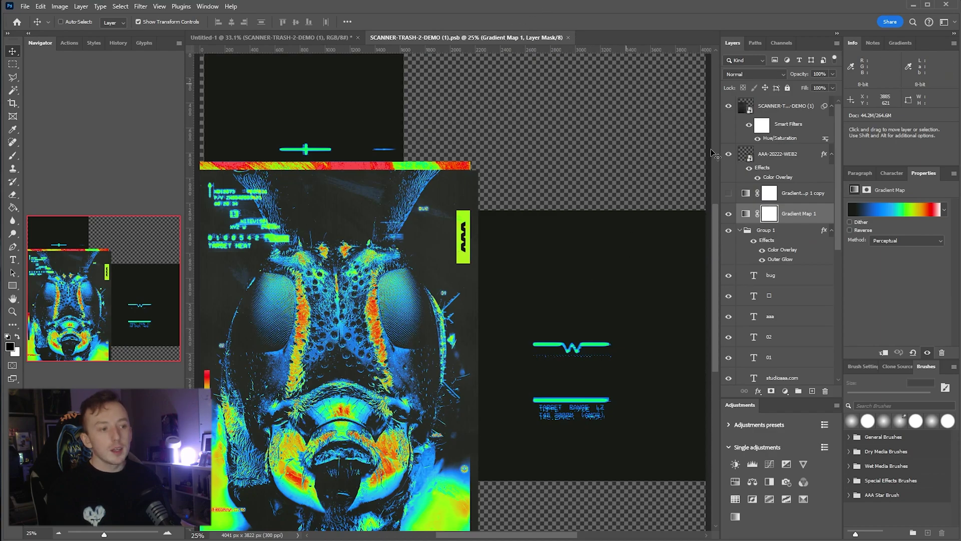
pyautogui.click(728, 214)
pyautogui.click(729, 193)
pyautogui.hotkey('ctrl', 's')
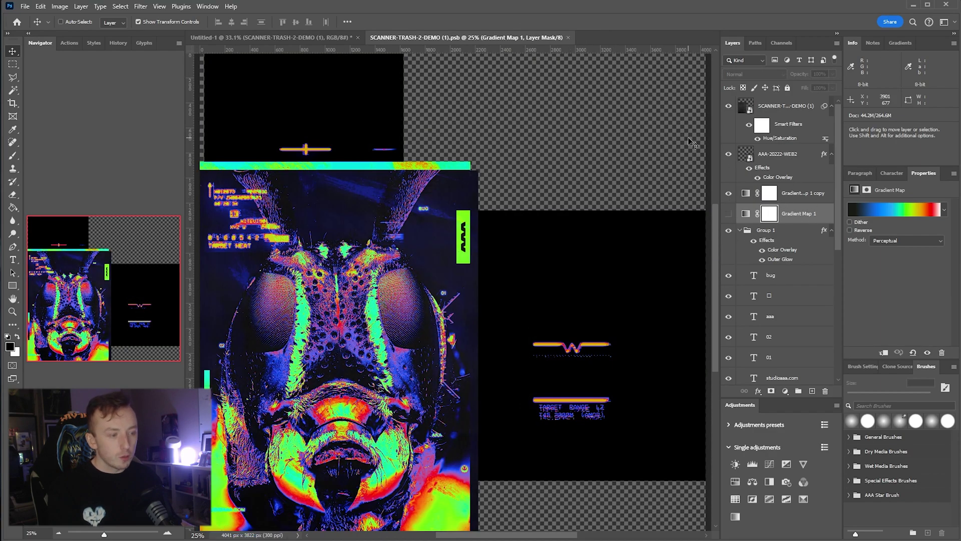
pyautogui.click(567, 38)
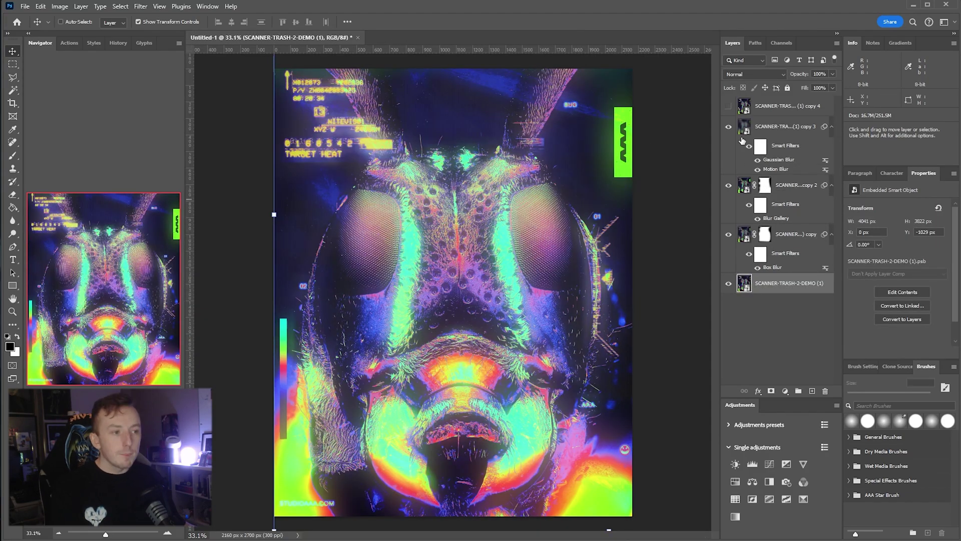
# Step: Show the top poster copy and raise its Blend If current-layer black point to 133 in the Blending Options
pyautogui.click(728, 106)
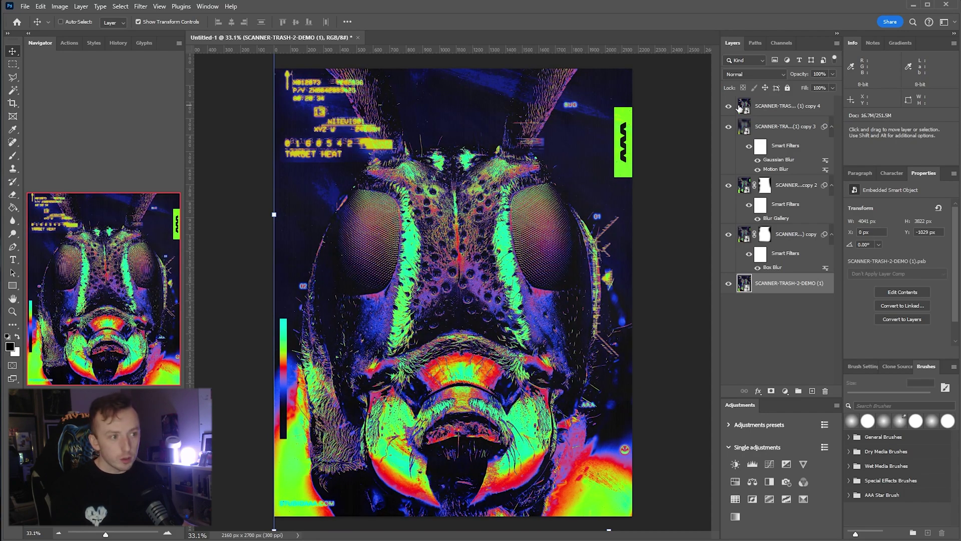
pyautogui.click(775, 112)
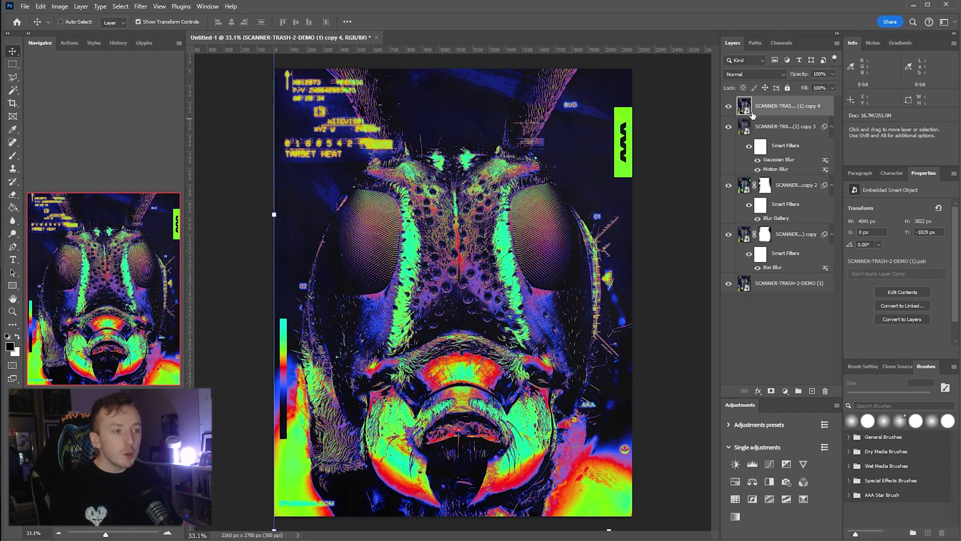
pyautogui.click(778, 284)
pyautogui.click(769, 107)
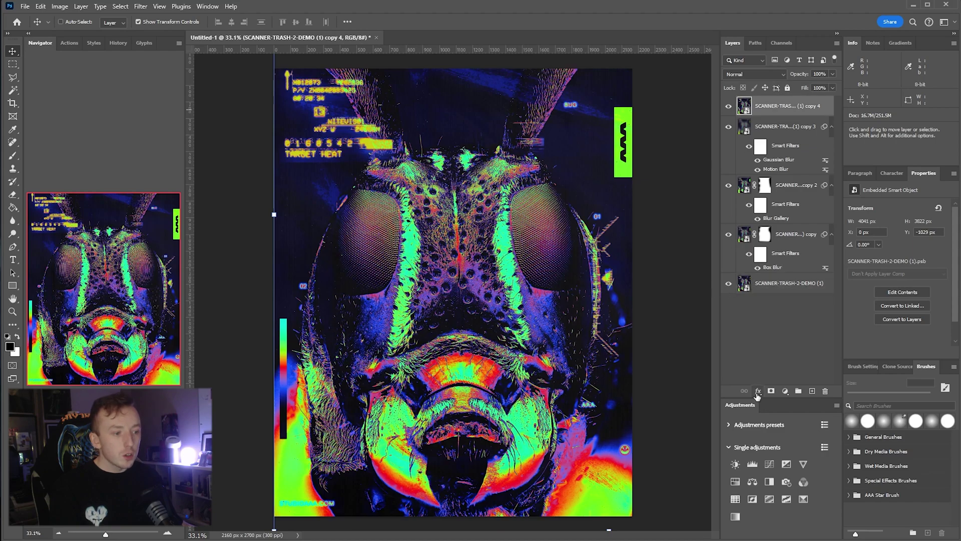
pyautogui.click(757, 390)
pyautogui.click(769, 404)
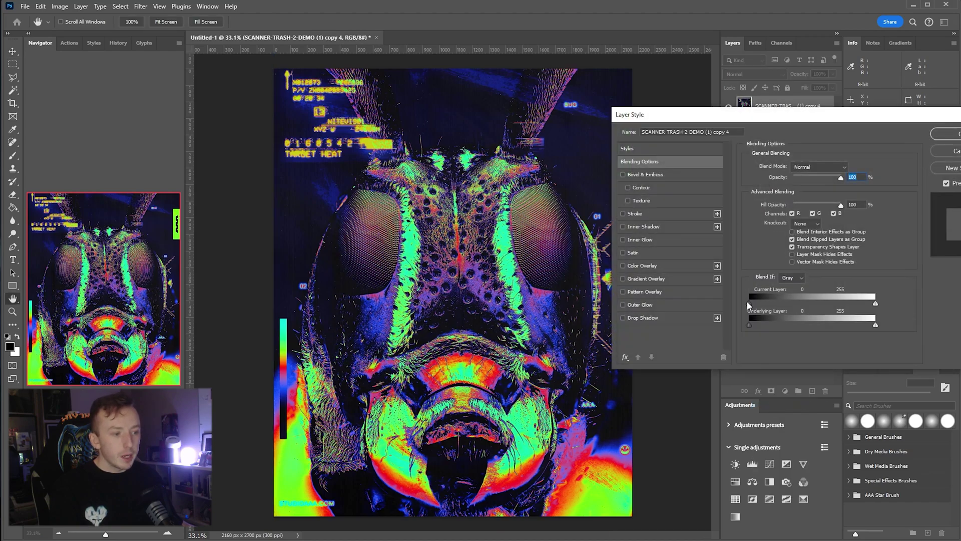
pyautogui.moveTo(752, 304); pyautogui.dragTo(816, 301)
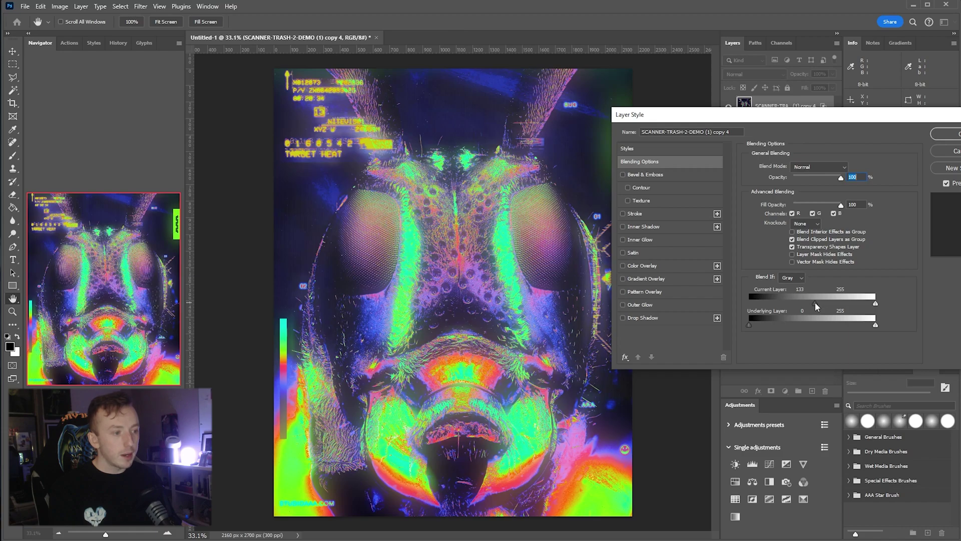
pyautogui.press('Return')
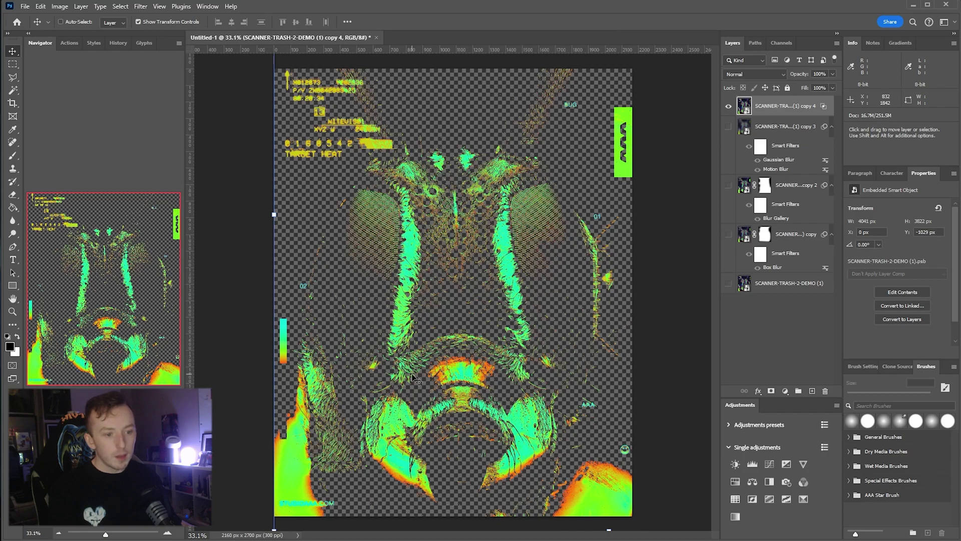
# Step: Set the top poster copy's Blend If current-layer black point to 49
pyautogui.doubleClick(813, 107)
pyautogui.moveTo(804, 309); pyautogui.dragTo(771, 311)
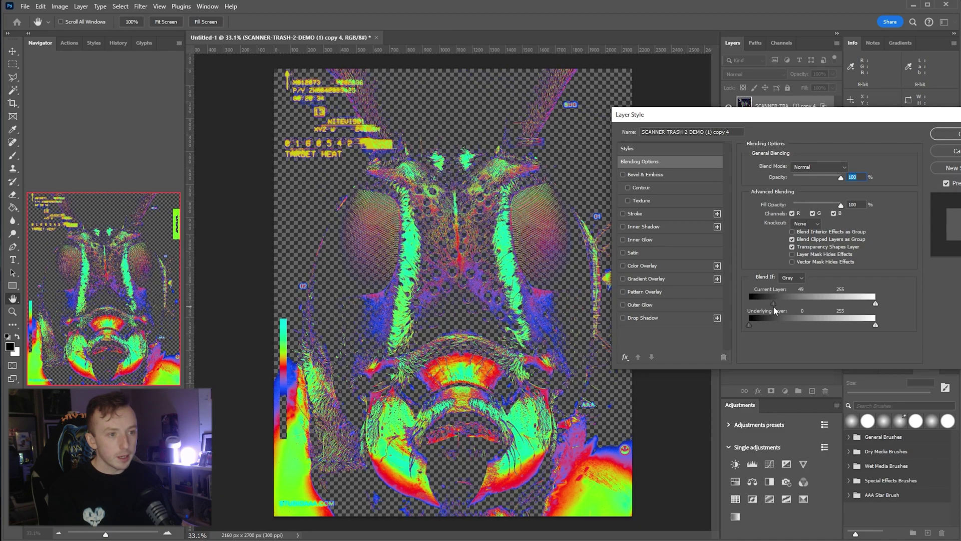
pyautogui.press('Return')
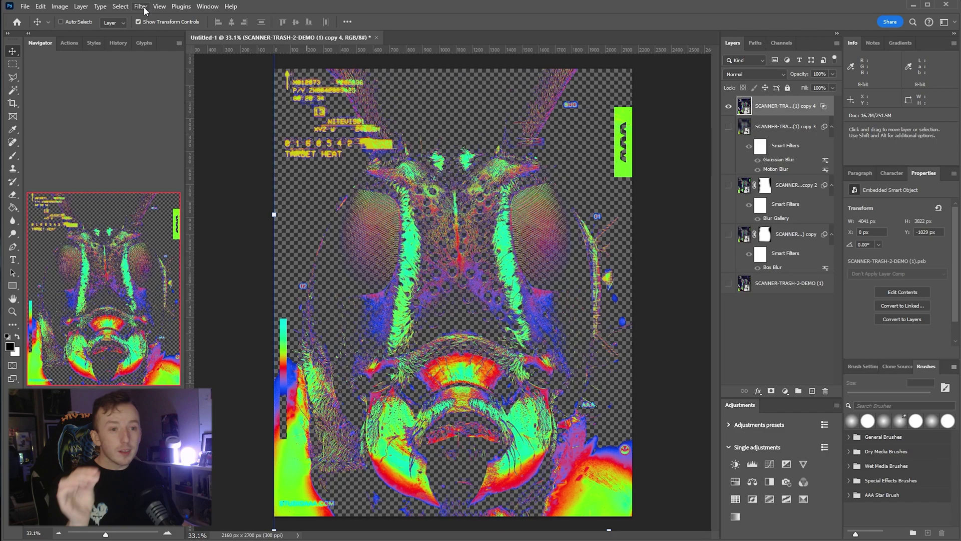
# Step: Try a Gaussian Blur with a radius of 89.9 px on the top poster copy
pyautogui.hotkey('ctrl', 'alt', 'f')
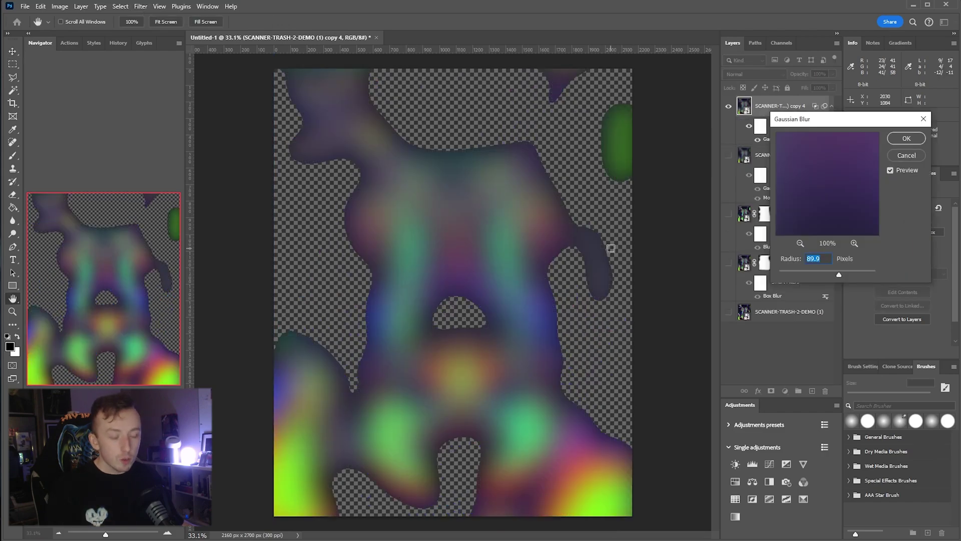
pyautogui.click(906, 155)
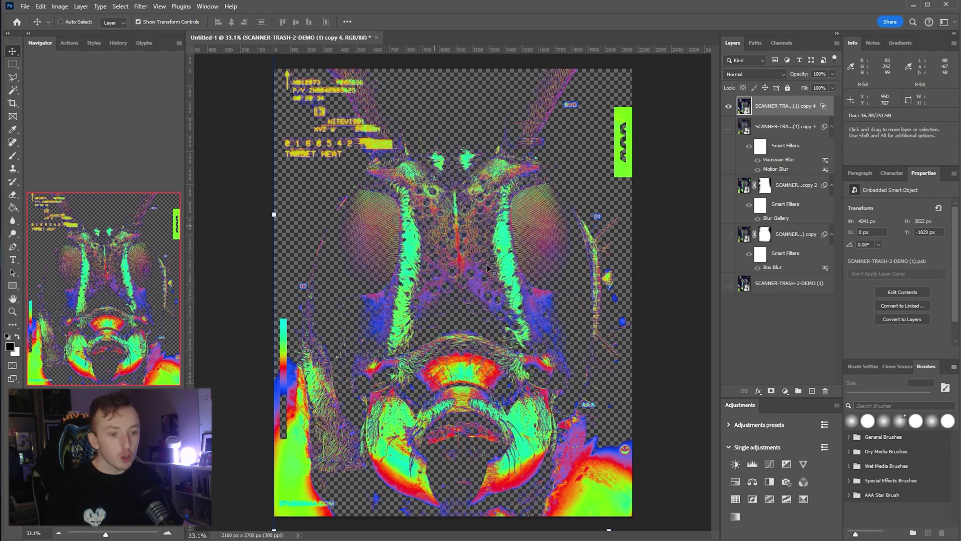
# Step: Convert the top poster copy to a new smart object and apply a Gaussian Blur with a radius of 8.2 px
pyautogui.rightClick(787, 103)
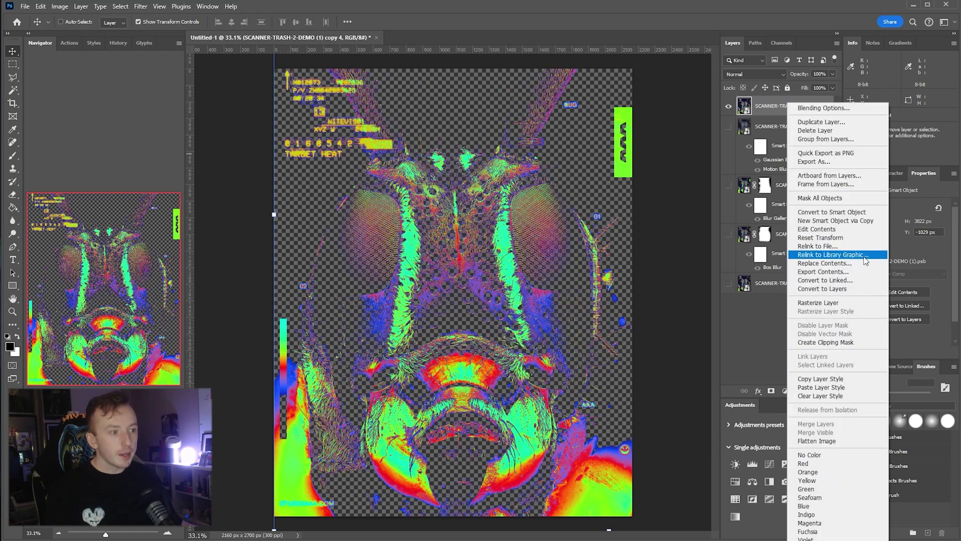
pyautogui.click(860, 213)
pyautogui.click(141, 6)
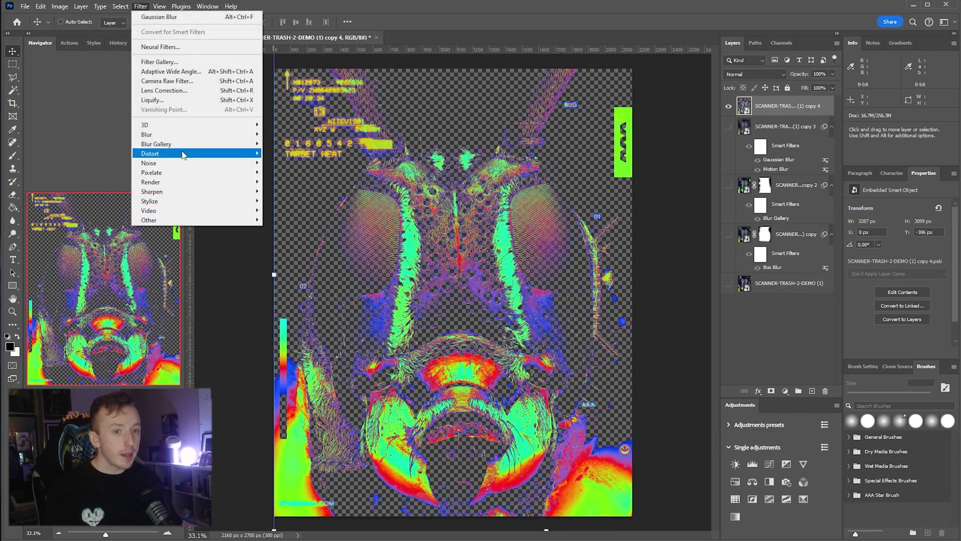
pyautogui.moveTo(200, 128)
pyautogui.click(300, 173)
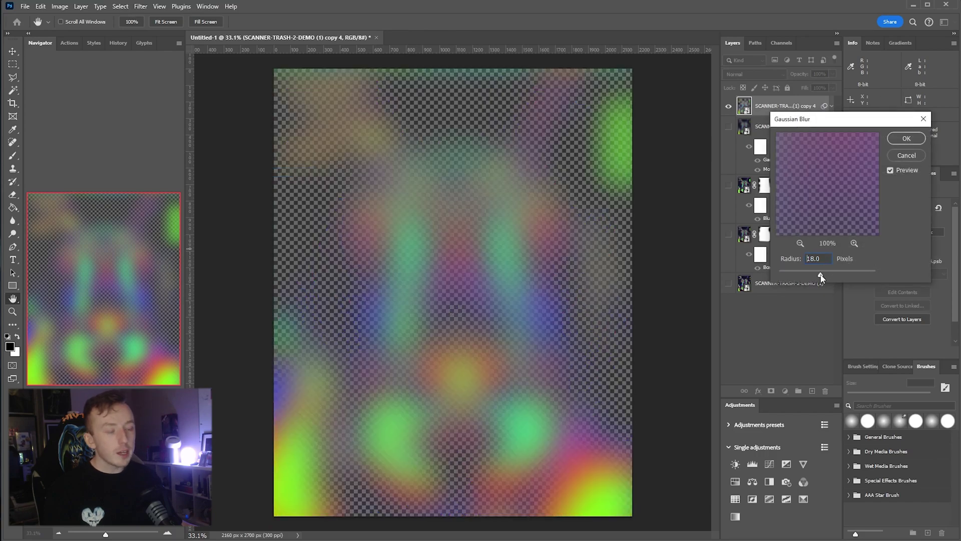
pyautogui.moveTo(822, 277); pyautogui.dragTo(813, 275)
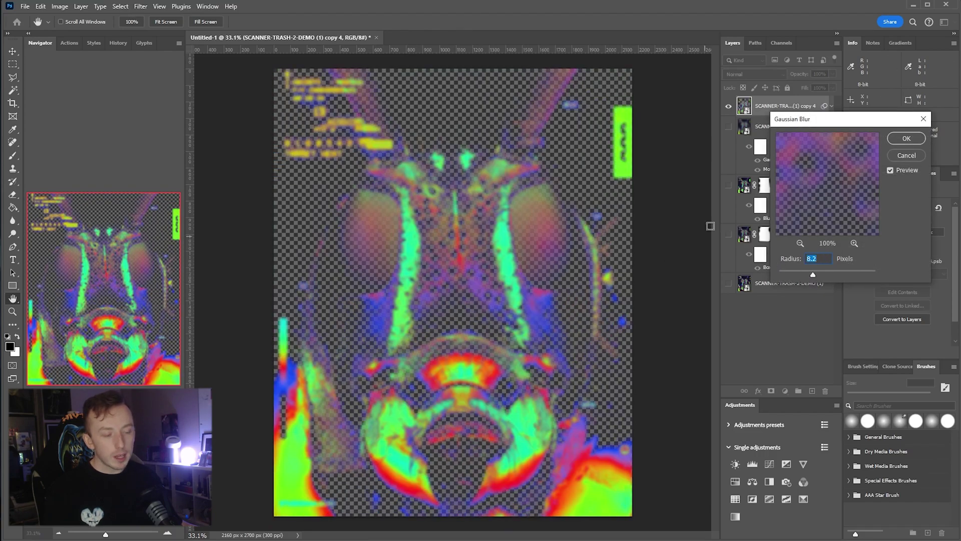
pyautogui.click(910, 142)
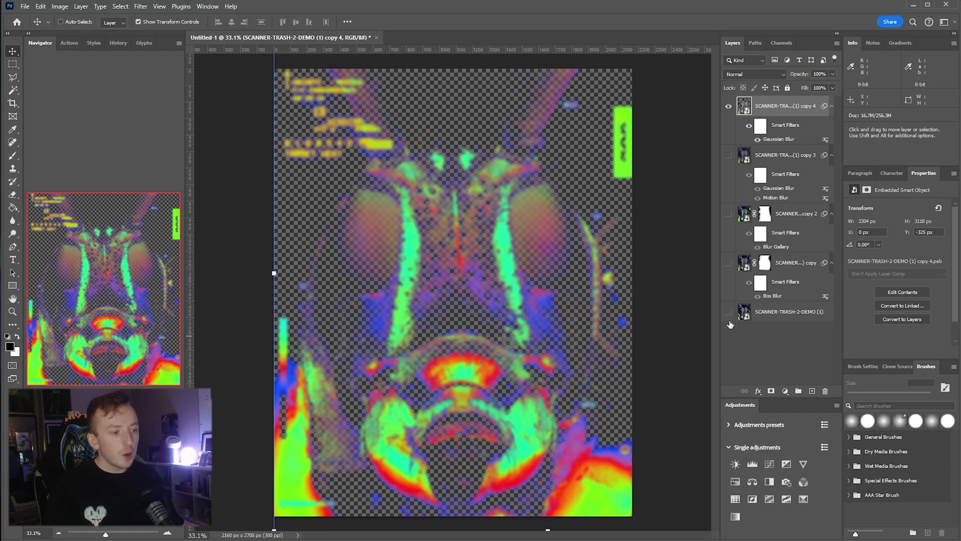
# Step: Show all the hidden poster layers and set the top copy's blend mode to Screen
pyautogui.click(728, 214)
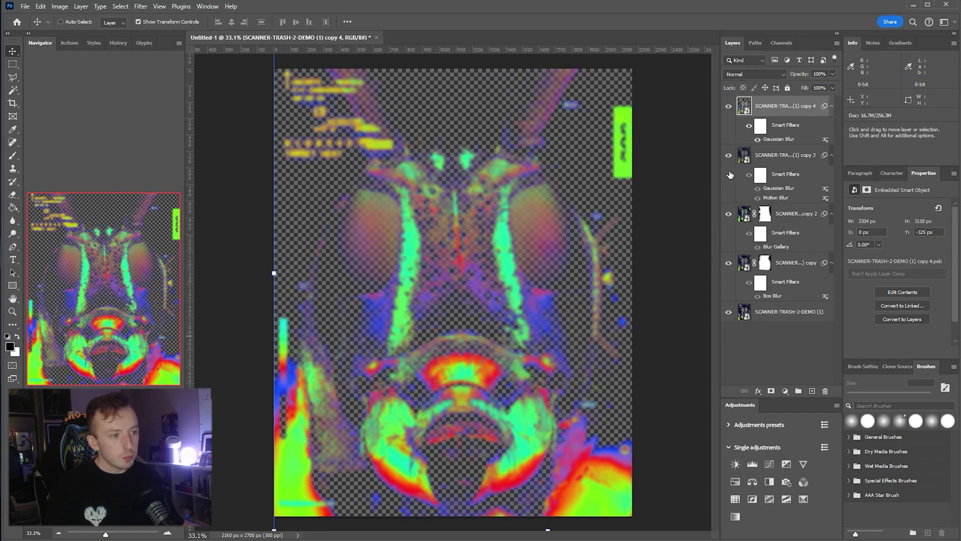
pyautogui.click(772, 72)
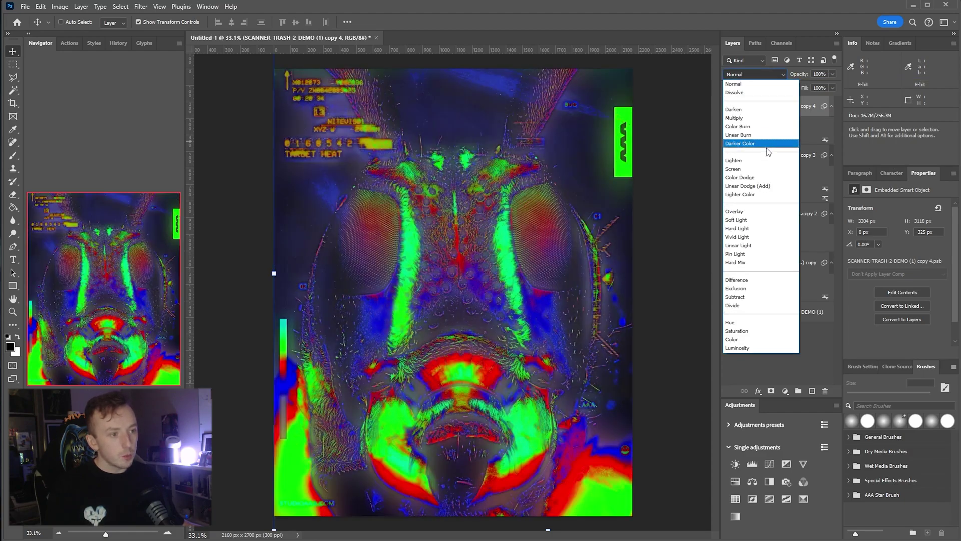
pyautogui.click(746, 163)
pyautogui.moveTo(450, 236); pyautogui.dragTo(441, 239)
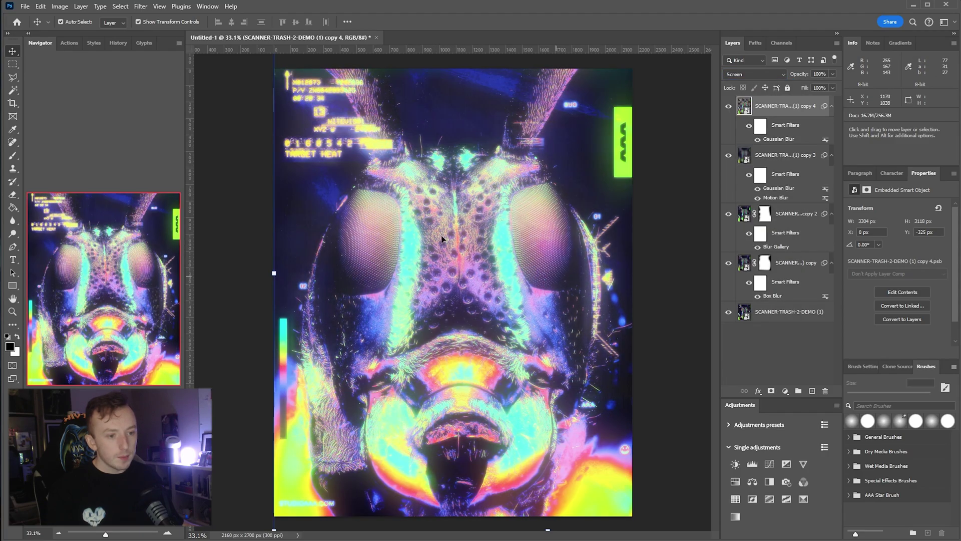
pyautogui.moveTo(408, 295); pyautogui.dragTo(667, 171)
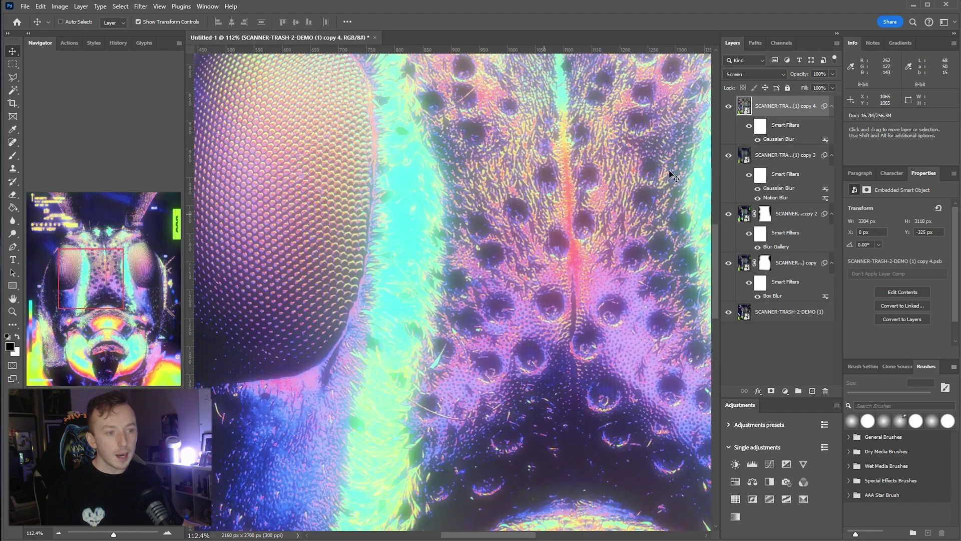
pyautogui.hotkey('ctrl', '0')
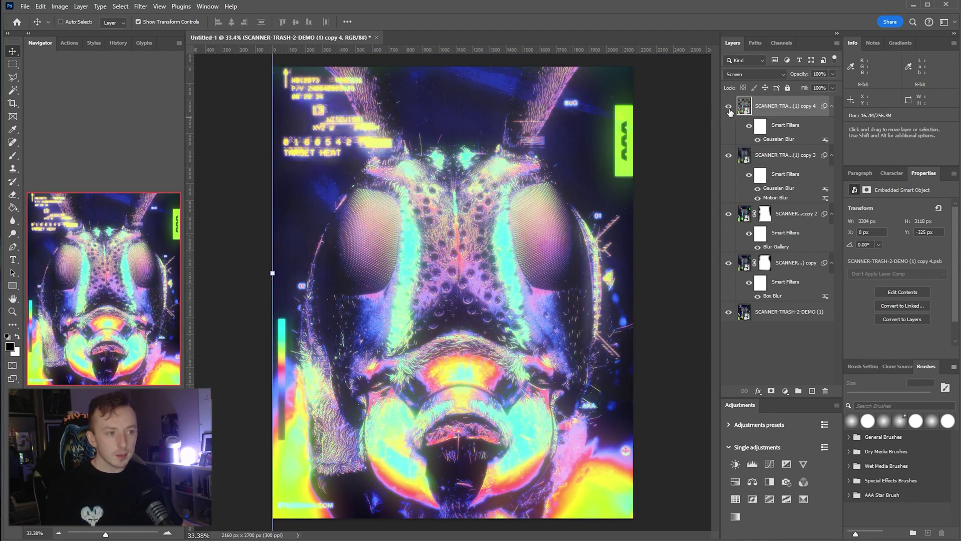
# Step: Reopen the original poster's smart object, show Gradient Map 1 instead of its duplicate, and save and close the contents
pyautogui.click(751, 313)
pyautogui.doubleClick(744, 312)
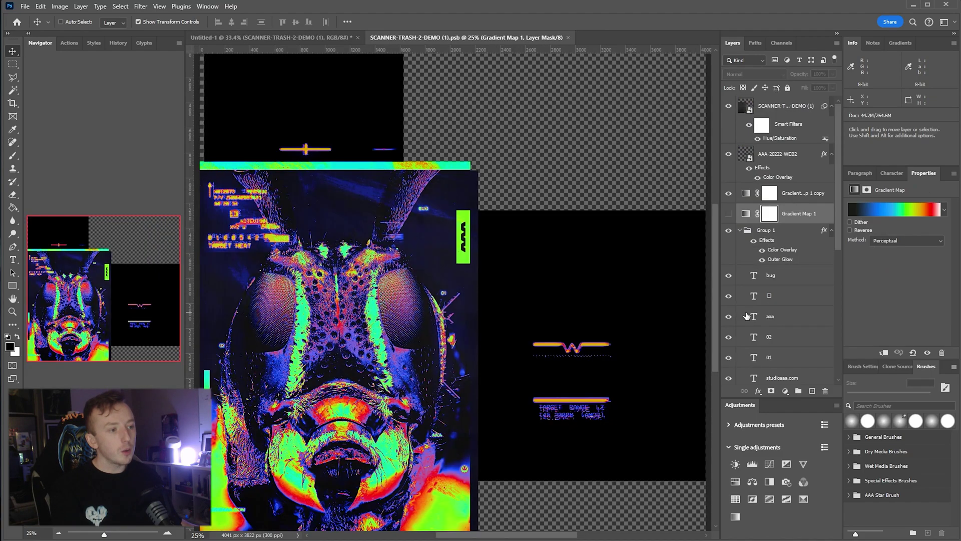
pyautogui.click(729, 214)
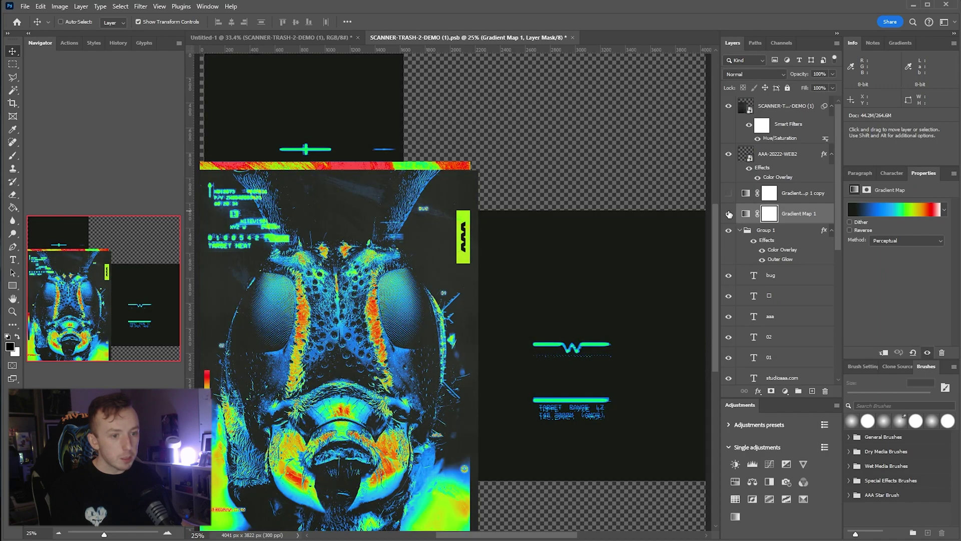
pyautogui.hotkey('ctrl', 's')
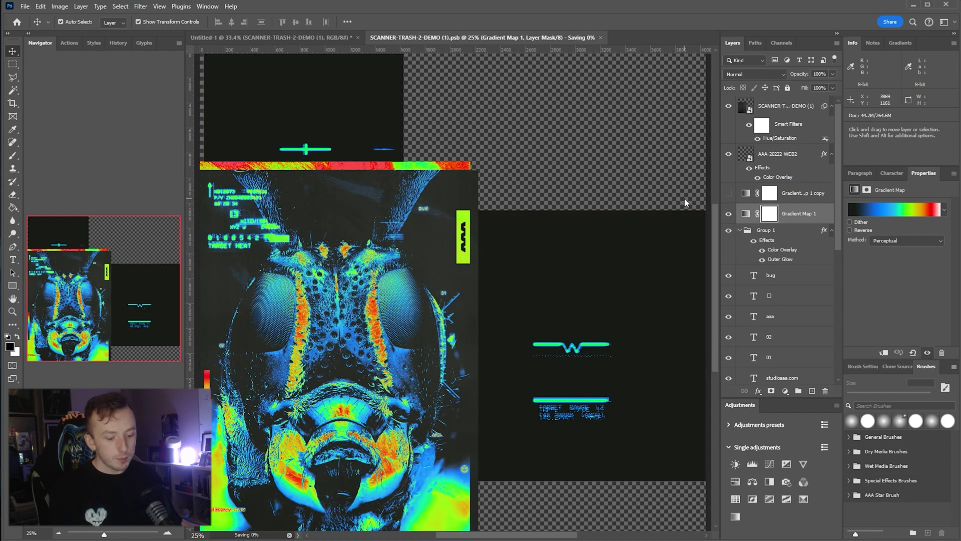
pyautogui.click(603, 38)
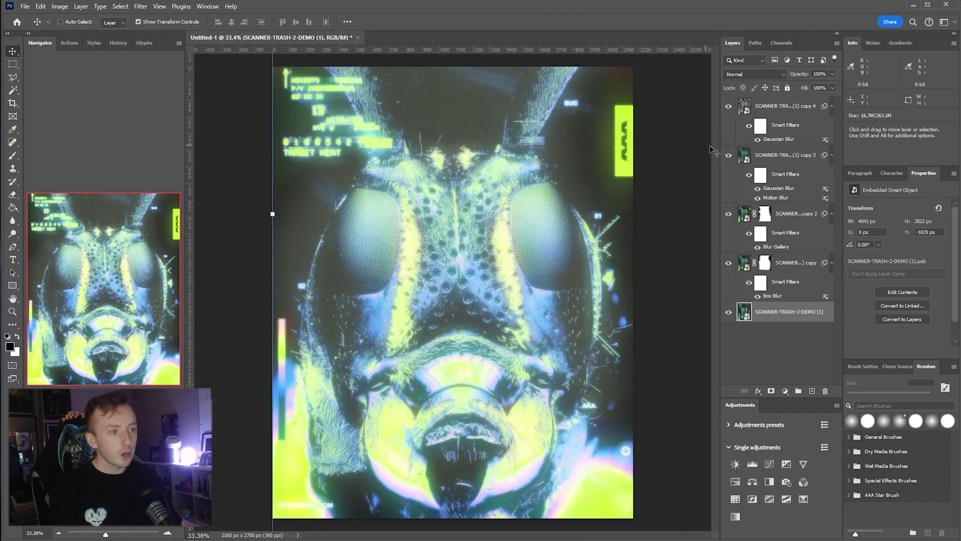
# Step: Compare the recoloured original poster with and without the blurred top copy while the other copies are hidden
pyautogui.moveTo(728, 159); pyautogui.dragTo(731, 328)
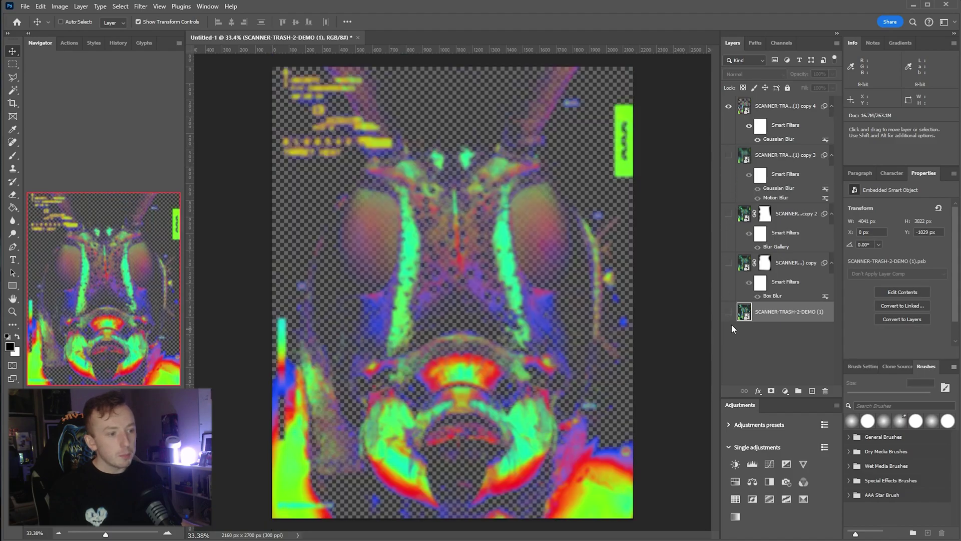
pyautogui.click(748, 106)
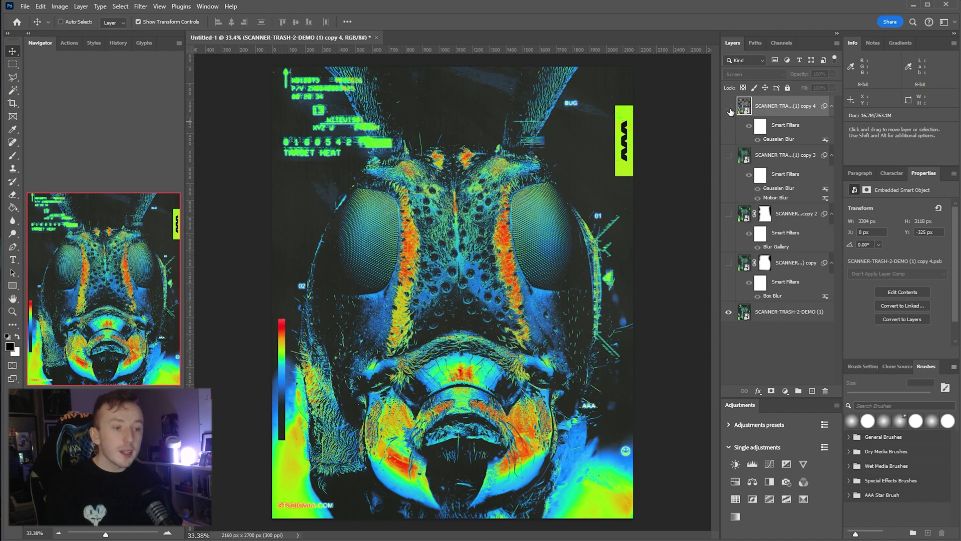
pyautogui.click(728, 107)
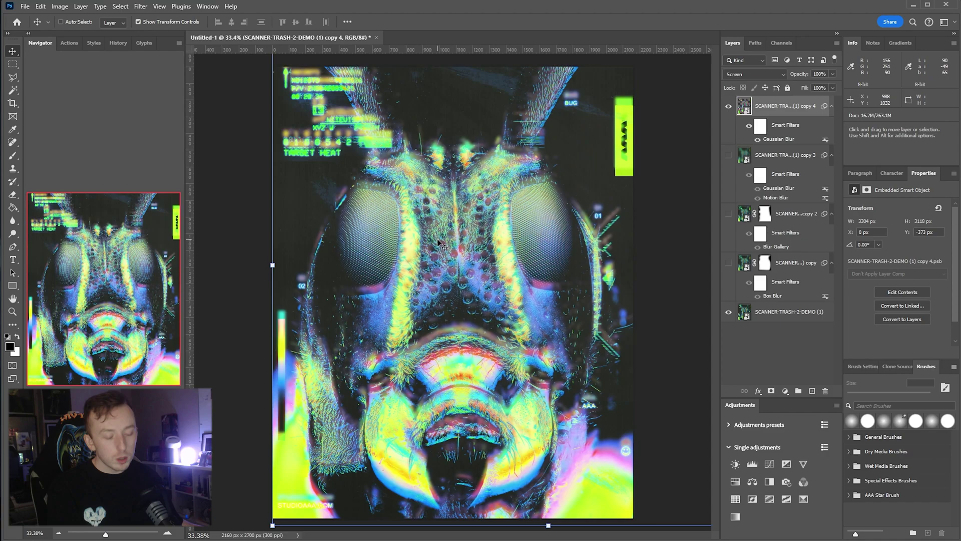
pyautogui.click(728, 106)
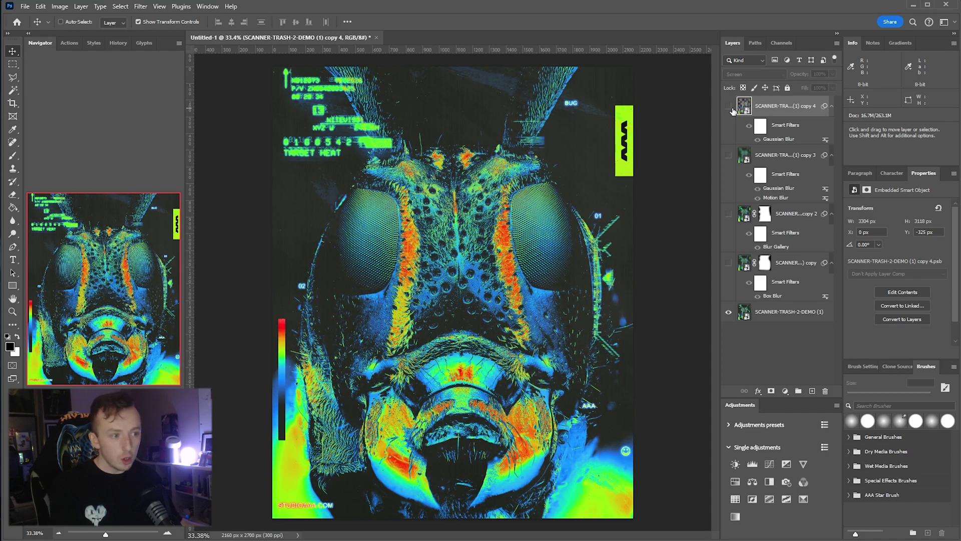
pyautogui.moveTo(728, 265); pyautogui.dragTo(723, 158)
# Step: Switch the original poster's smart object back from Gradient Map 1 to its duplicate, and save and close the contents
pyautogui.doubleClick(745, 315)
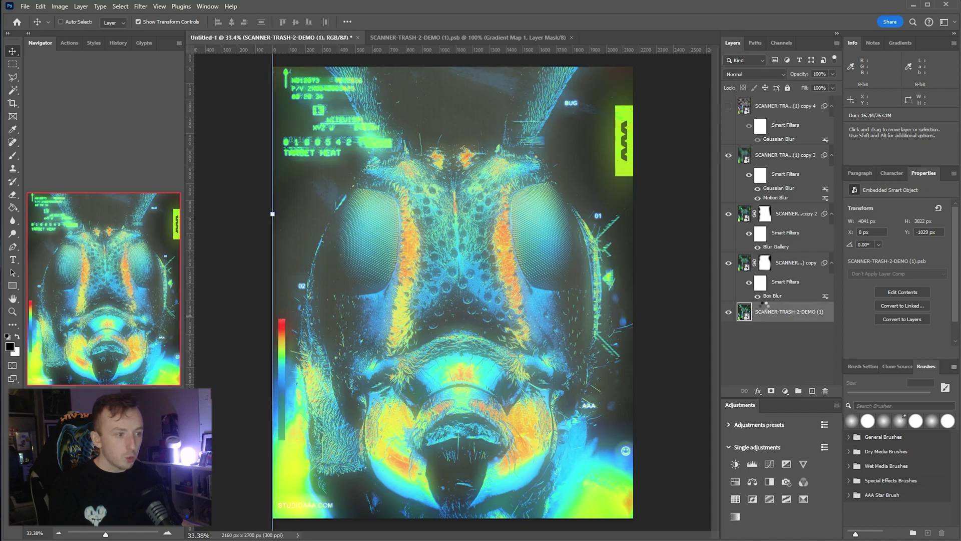
pyautogui.click(728, 213)
pyautogui.click(728, 193)
pyautogui.hotkey('ctrl', 's')
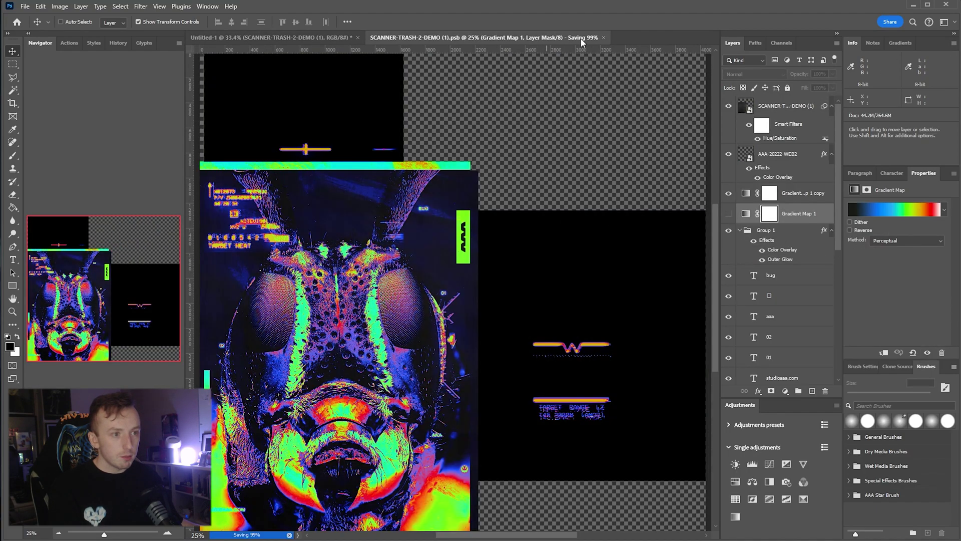
pyautogui.click(602, 38)
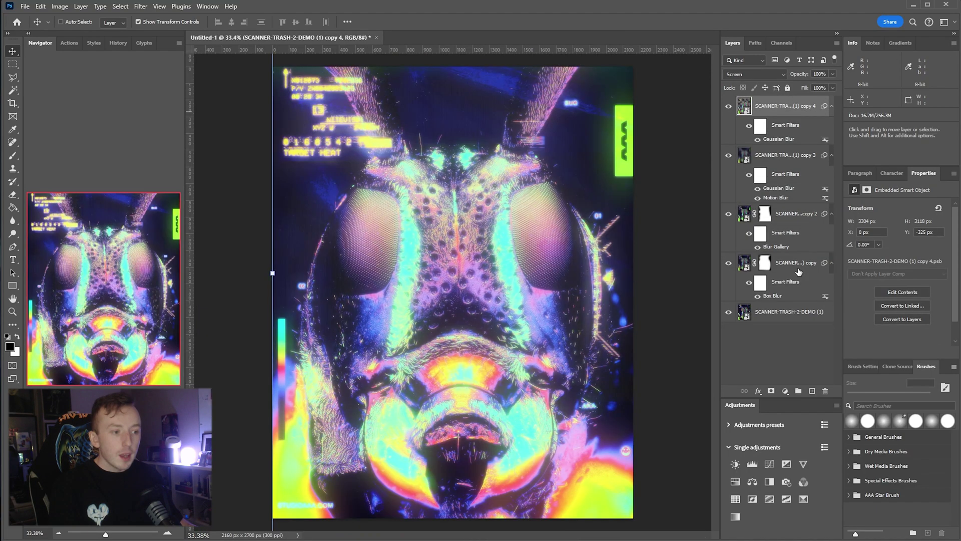
# Step: Add a Curves adjustment above the first poster copy and darken the midtones with a point at input 87, output 57
pyautogui.click(797, 264)
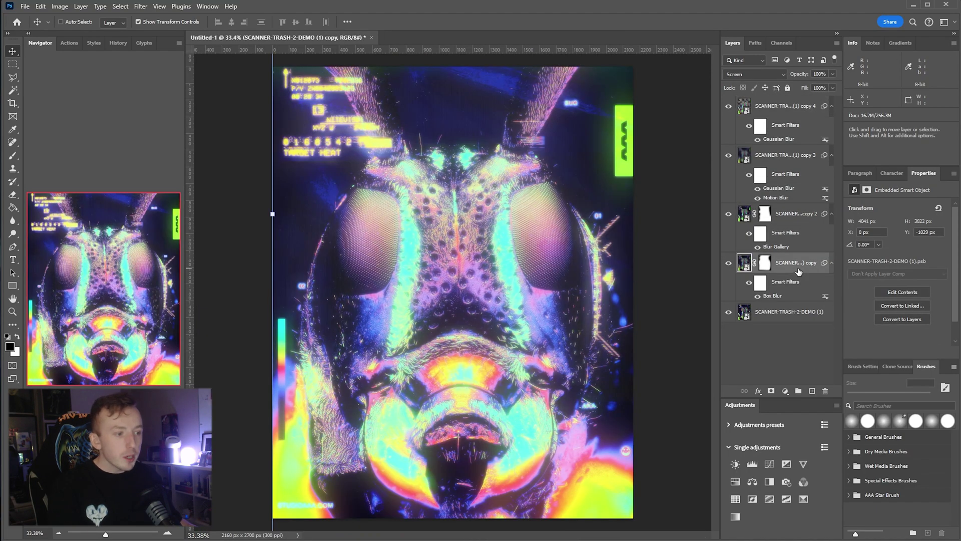
pyautogui.click(769, 464)
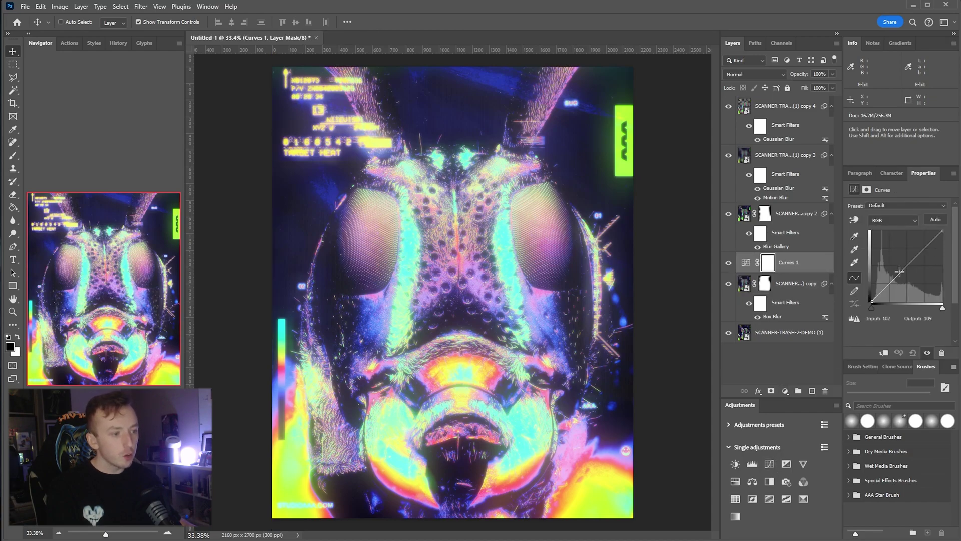
pyautogui.moveTo(900, 271); pyautogui.dragTo(902, 285)
pyautogui.moveTo(790, 263); pyautogui.dragTo(818, 280)
pyautogui.moveTo(901, 286)
pyautogui.mouseDown()
pyautogui.moveTo(889, 280)
pyautogui.moveTo(895, 286)
pyautogui.mouseUp()
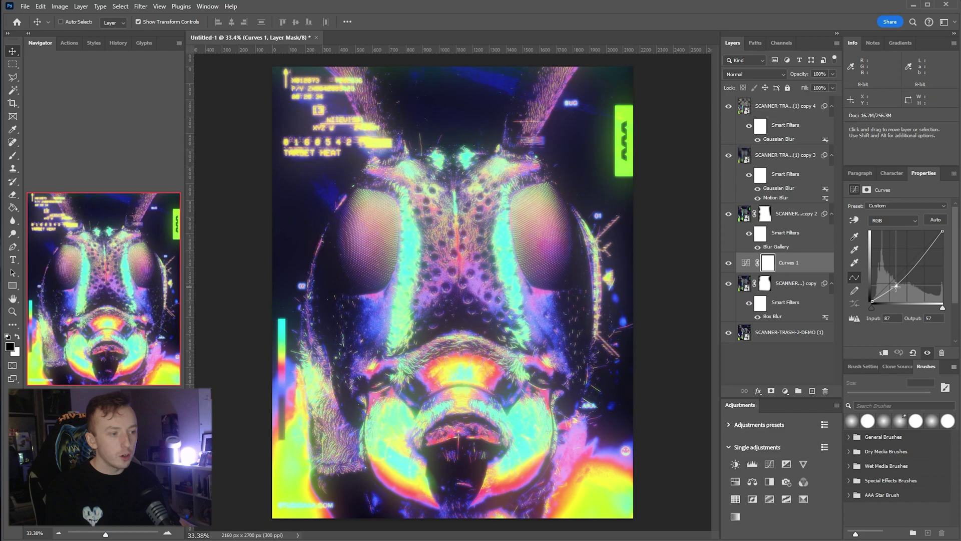
# Step: Add a Curves adjustment above the second poster copy with a point at input 97, output 115, and hide both Curves layers
pyautogui.click(784, 219)
pyautogui.click(769, 464)
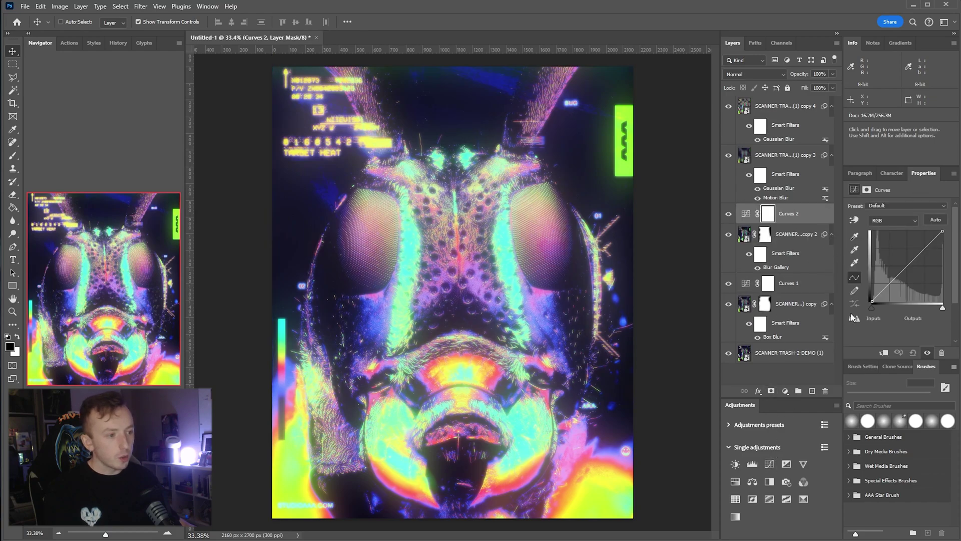
pyautogui.moveTo(909, 273)
pyautogui.mouseDown()
pyautogui.moveTo(911, 283)
pyautogui.moveTo(899, 269)
pyautogui.mouseUp()
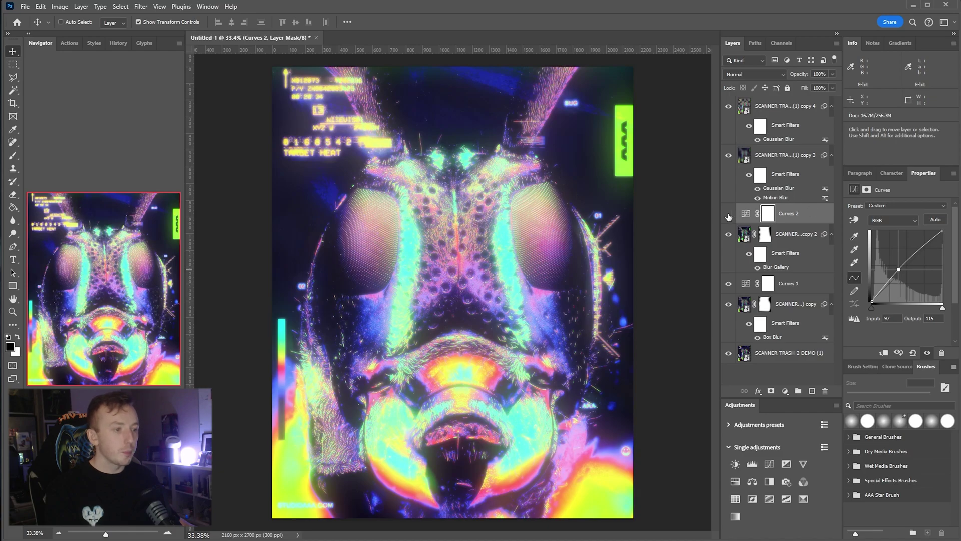
pyautogui.moveTo(729, 214); pyautogui.dragTo(728, 283)
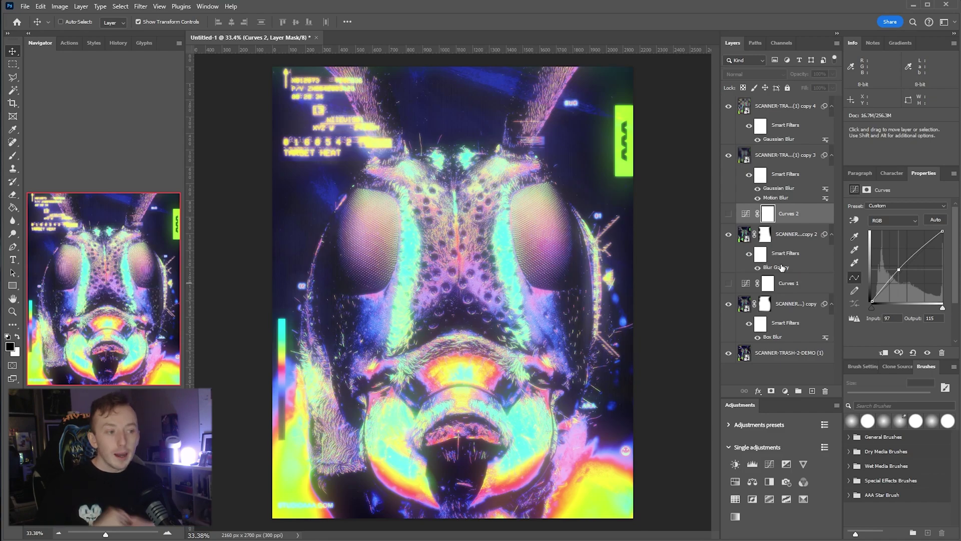
# Step: Try shifting the top poster copy horizontally to X -24 px over the layers beneath, and return it to X 0 px
pyautogui.click(801, 104)
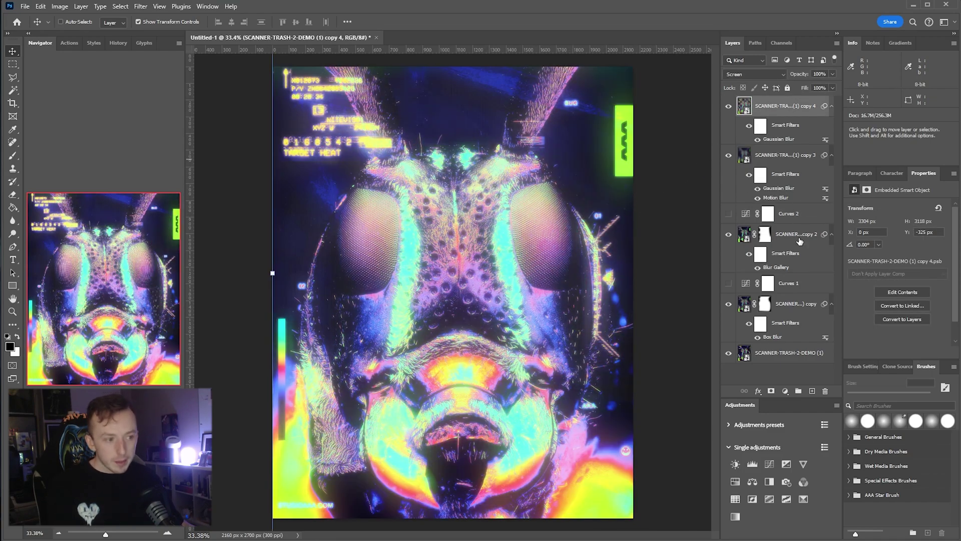
pyautogui.click(762, 354)
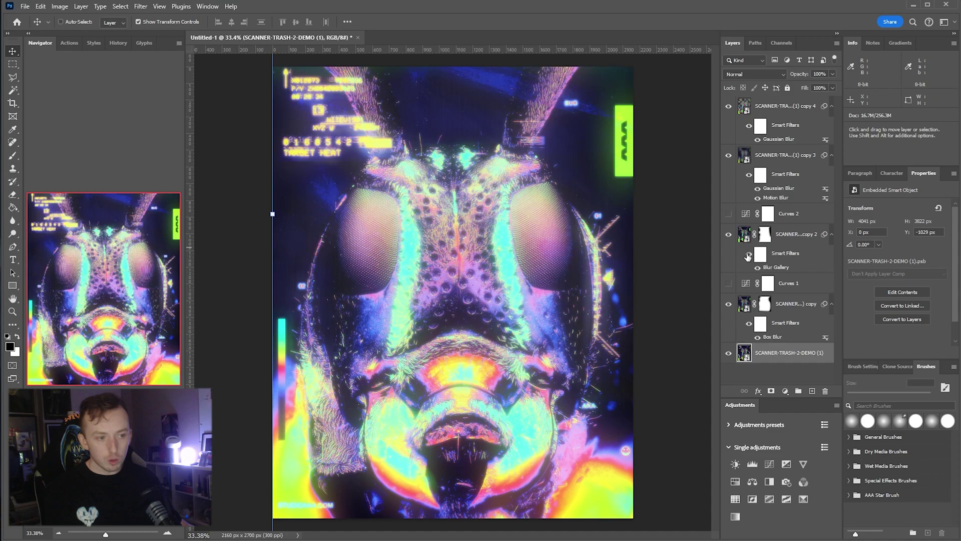
pyautogui.click(729, 107)
pyautogui.click(780, 107)
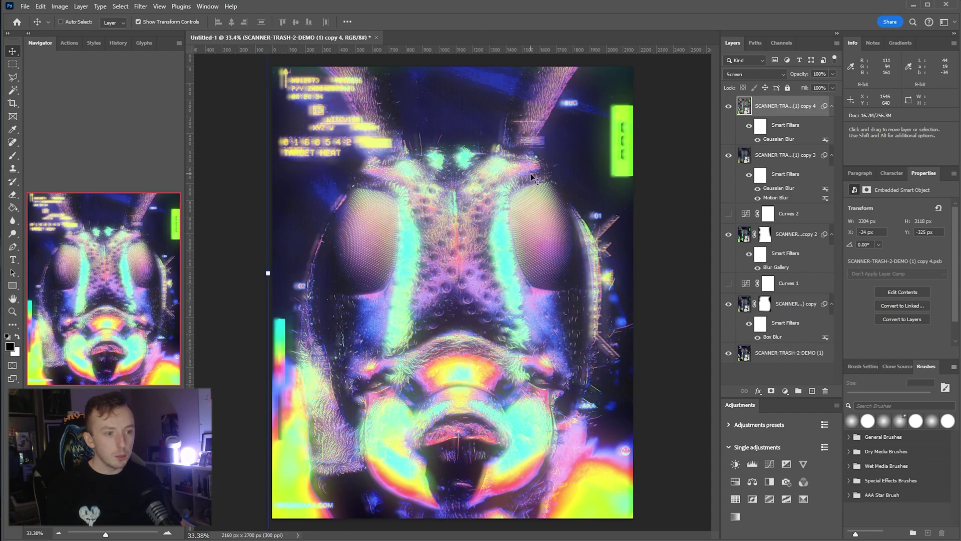
pyautogui.moveTo(532, 175); pyautogui.dragTo(536, 175)
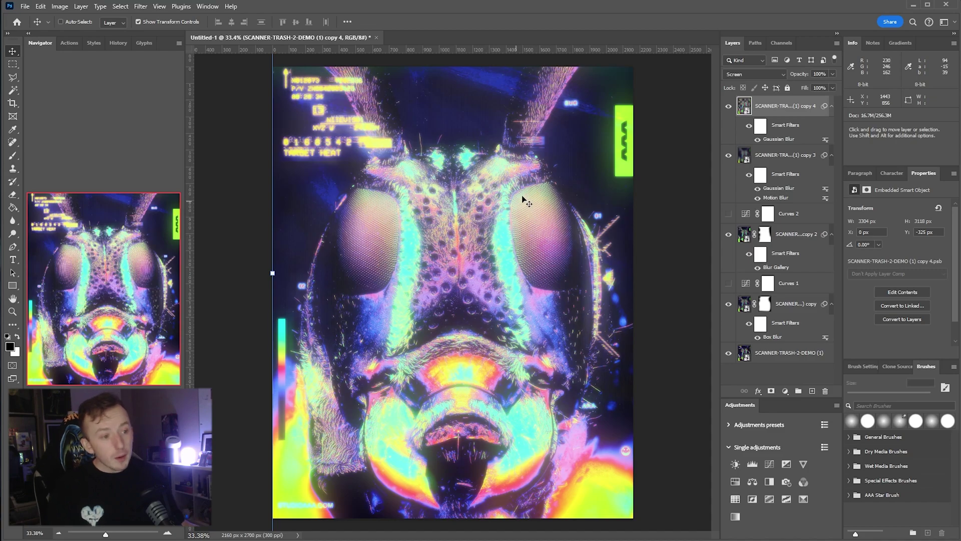